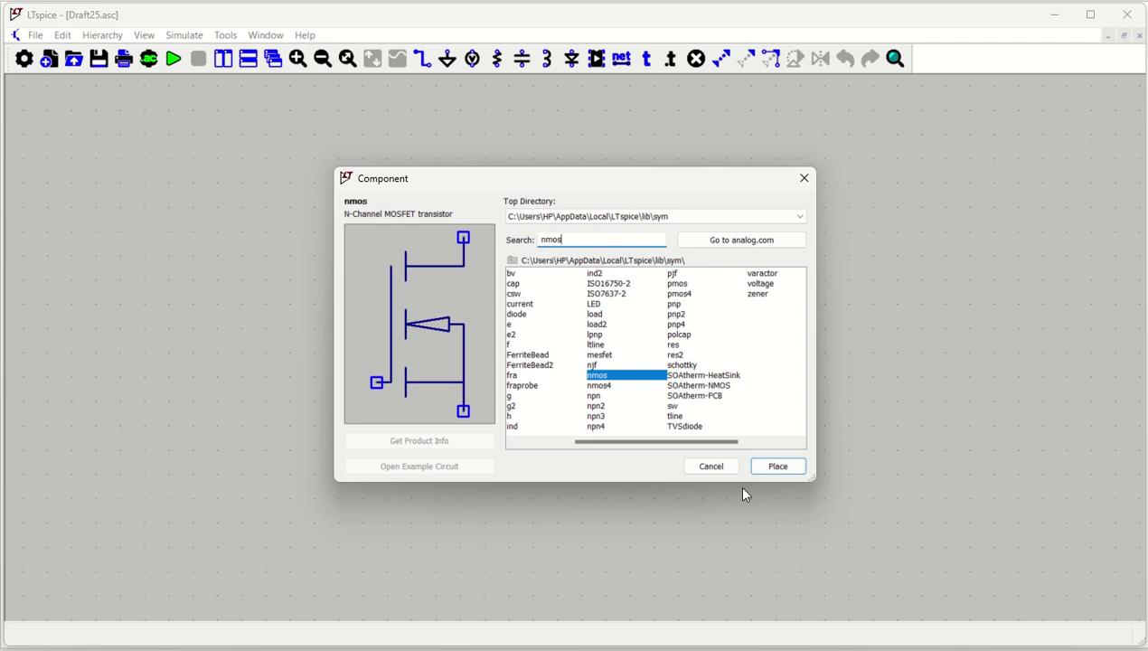
- Place an NMOS transistor mid-sheet, one voltage source to its lower left and a second voltage source to its right
click(773, 466)
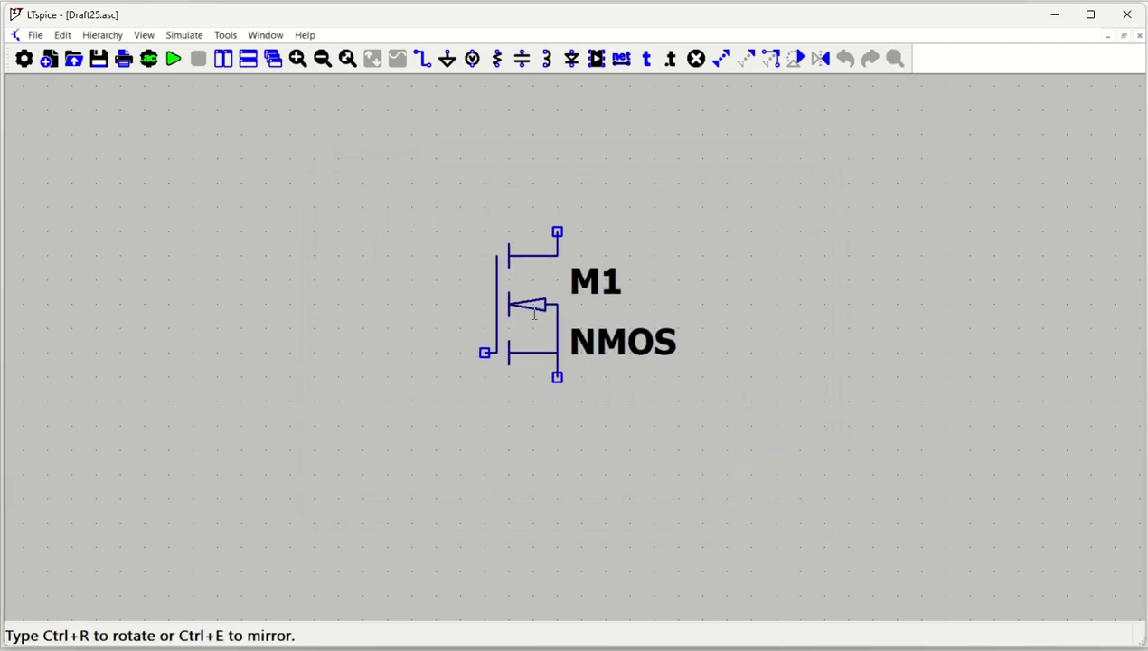
click(484, 231)
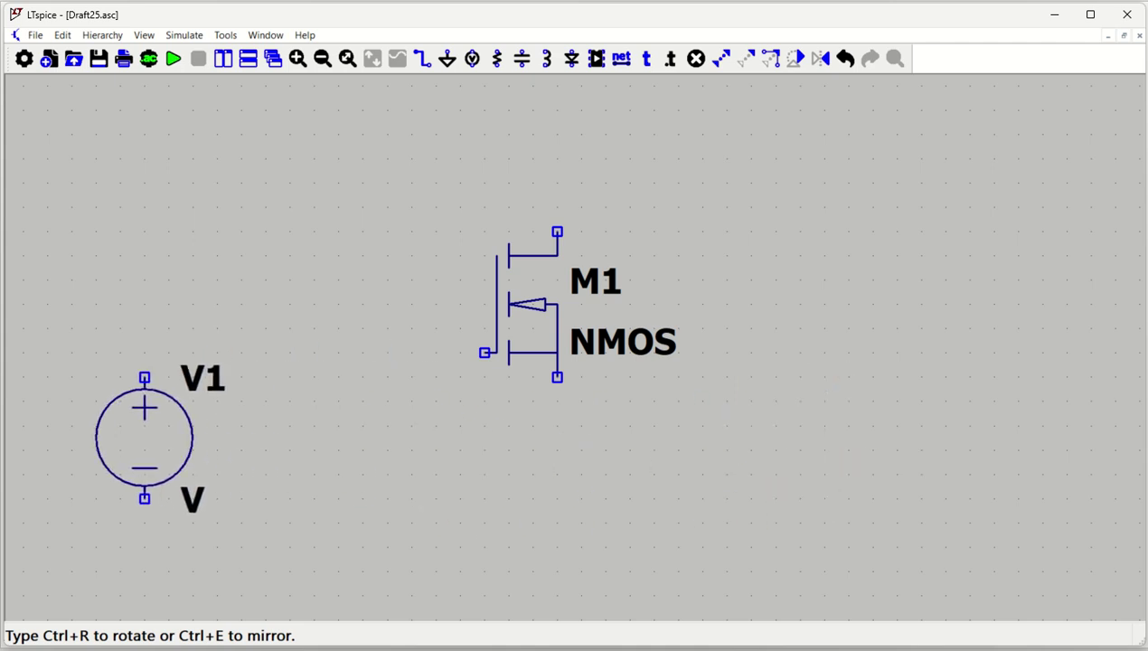
click(145, 377)
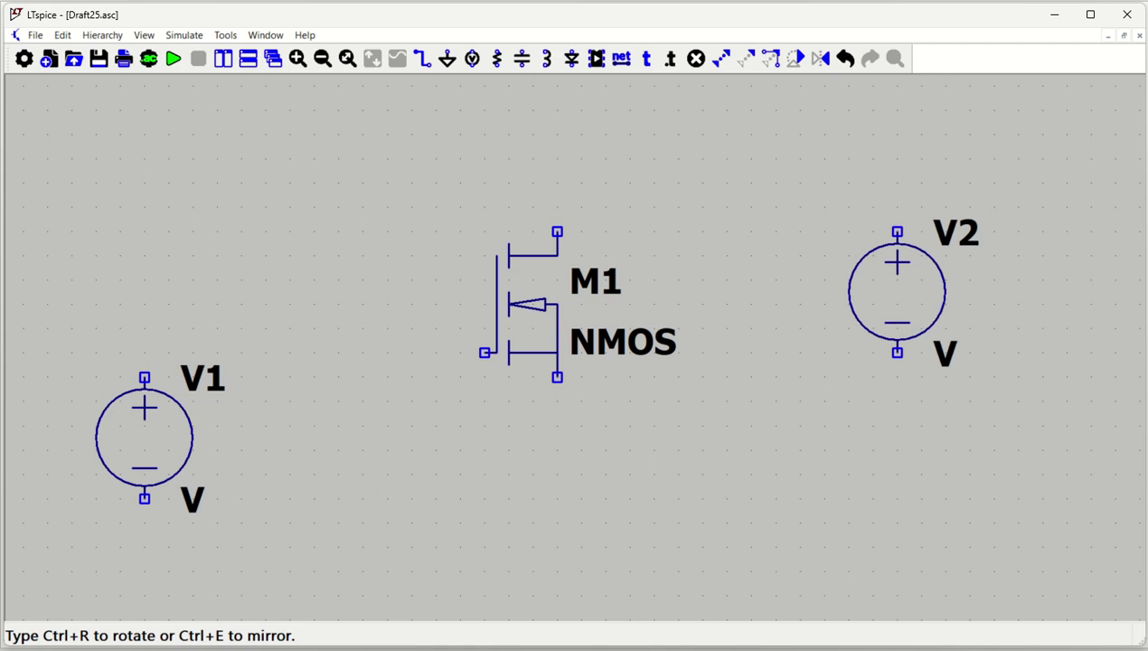
click(946, 231)
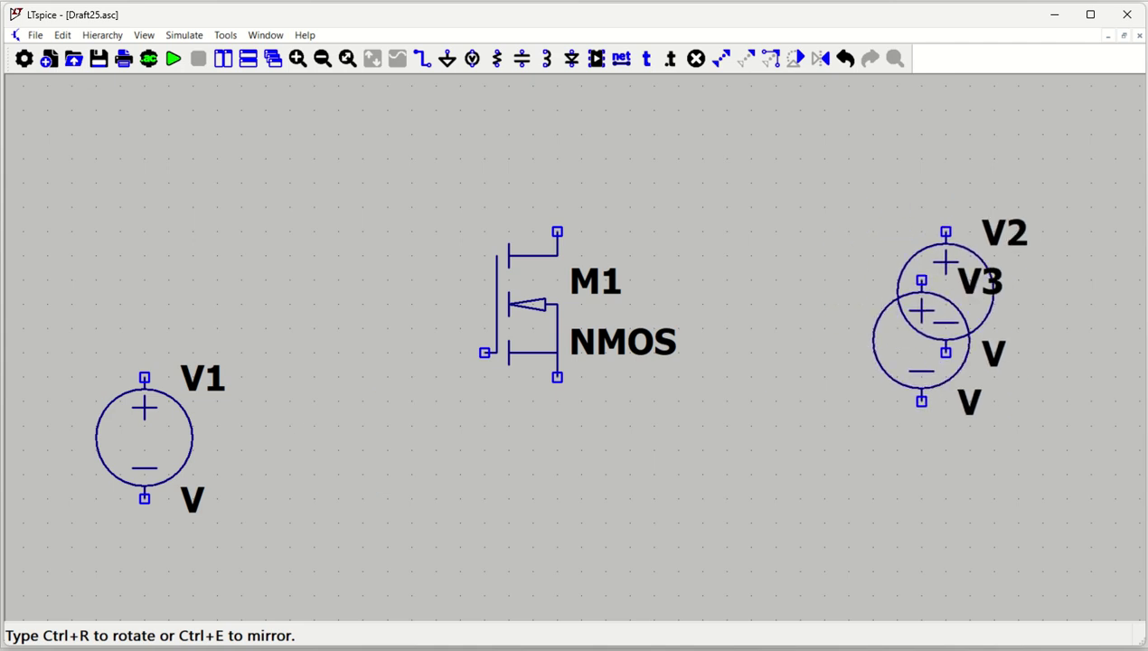
- Place two horizontal resistors, R1 level with the transistor's gate and R2 above and between M1 and V2
key(r)
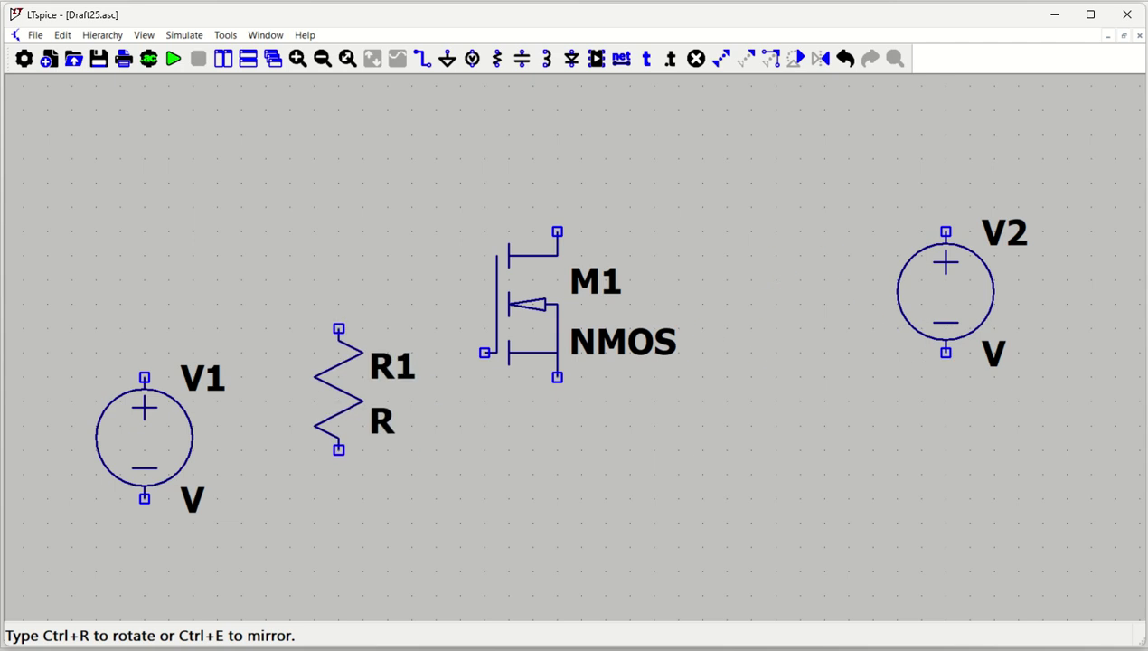
key(ctrl+r)
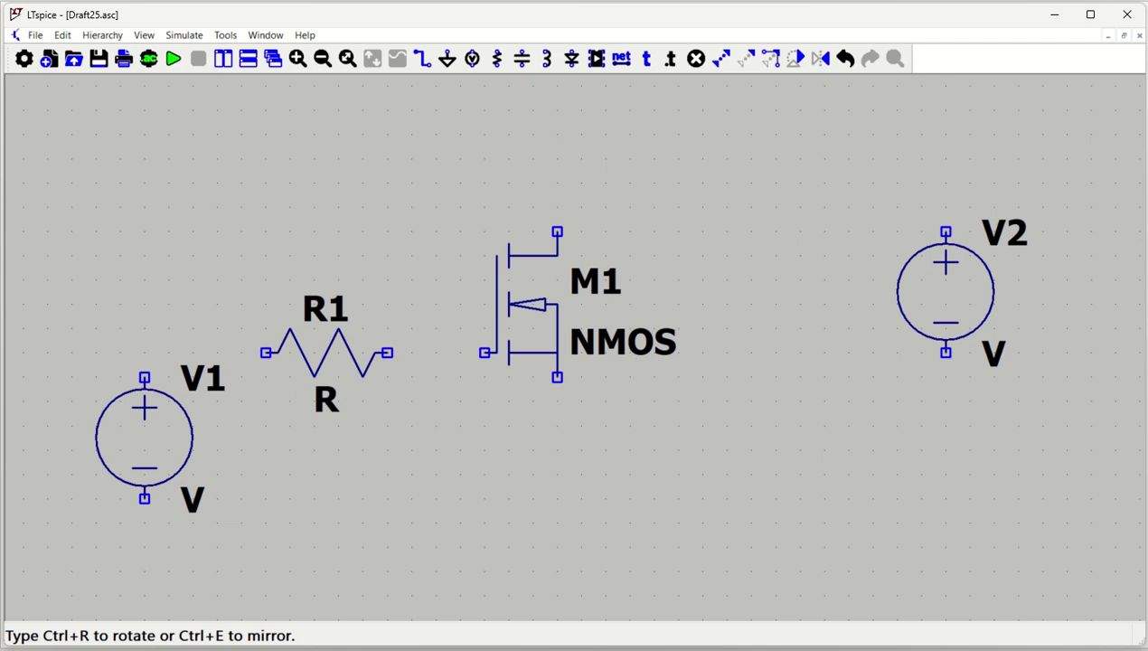
click(327, 353)
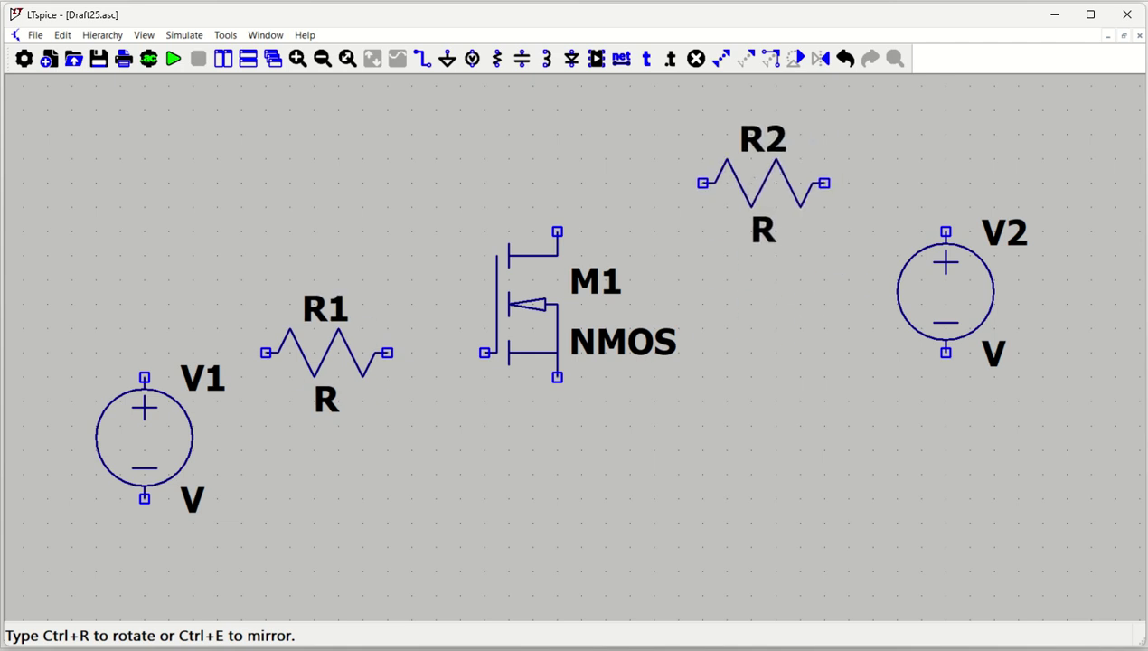
click(764, 158)
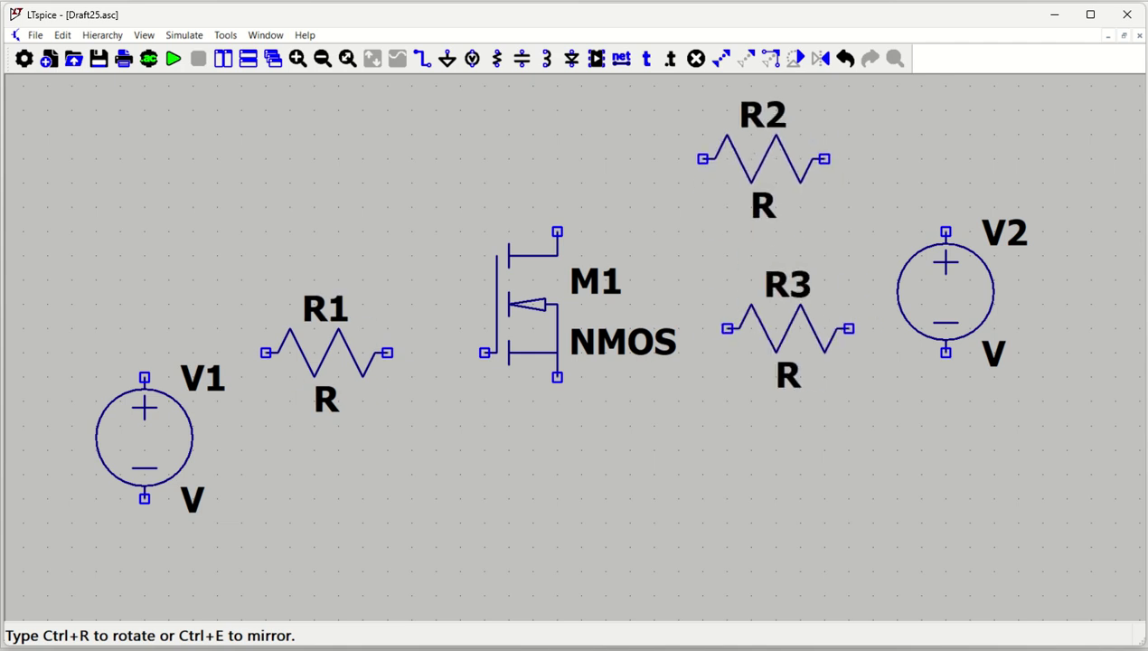
key(Escape)
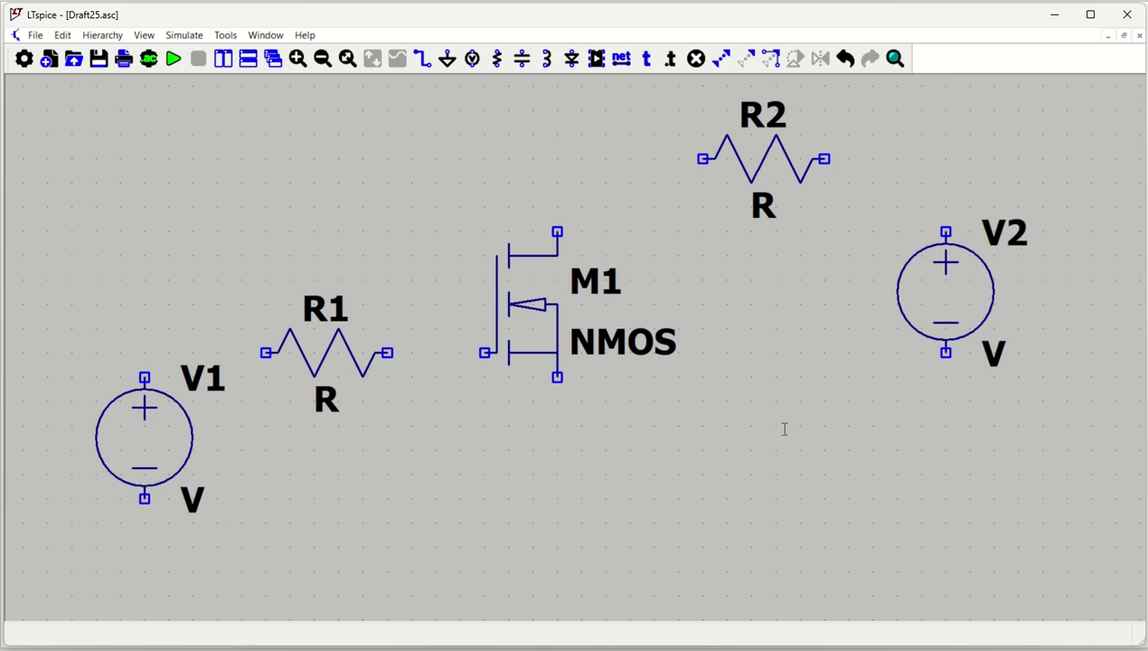
- Place three ground symbols in a row below V1, M1 and V2
key(g)
click(143, 571)
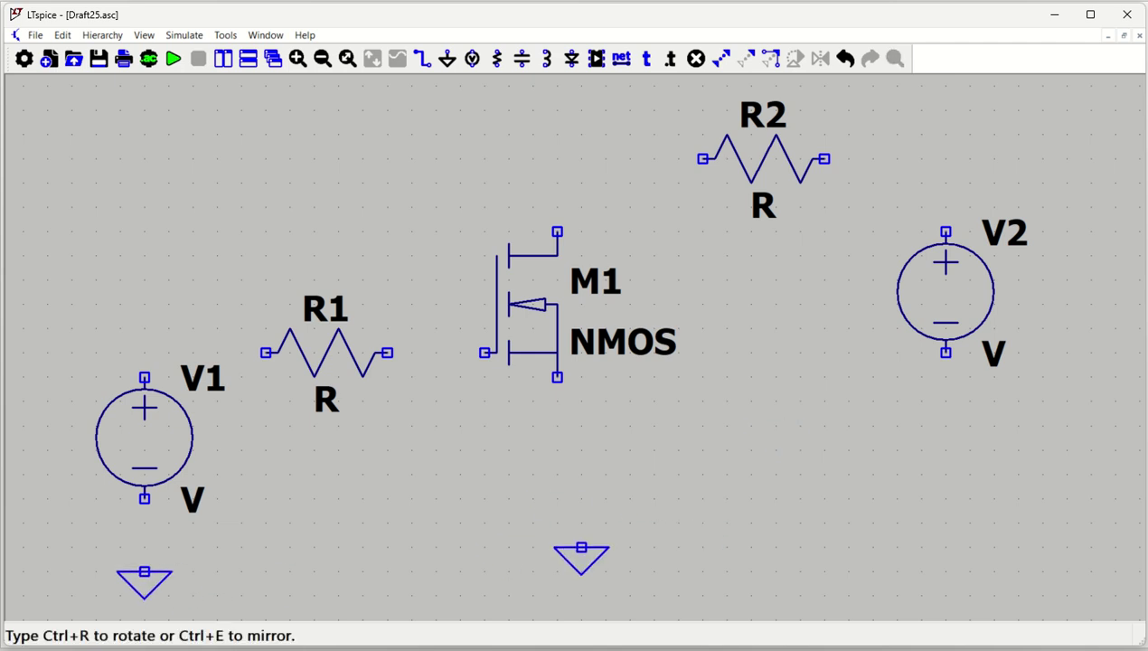
click(557, 571)
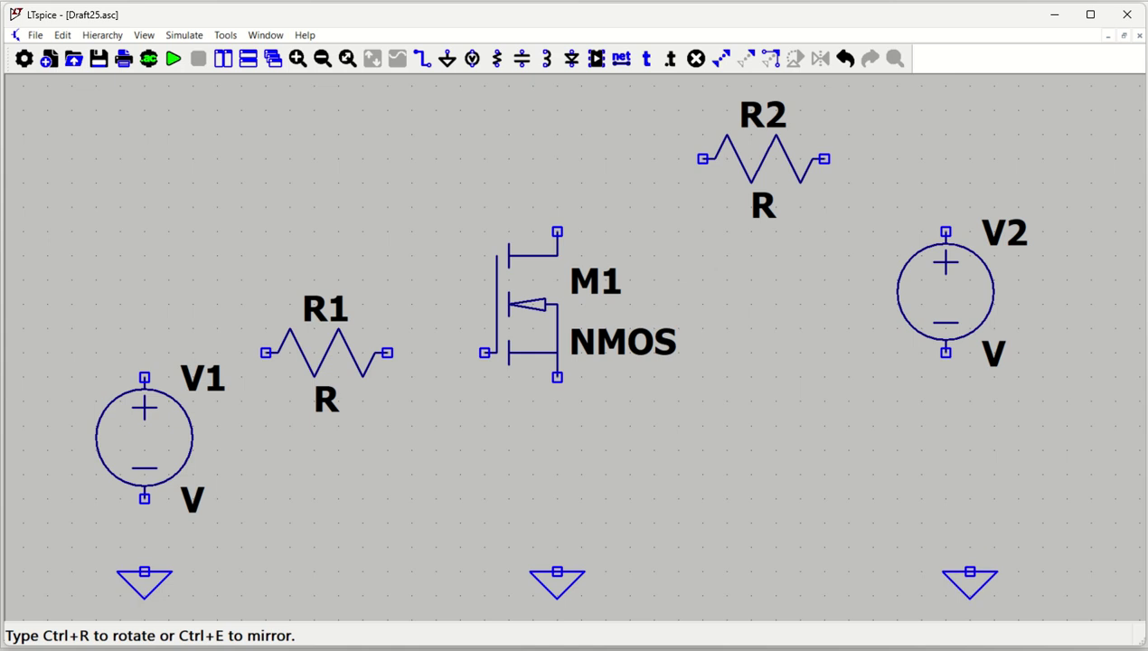
click(971, 571)
- Wire V1's negative terminal to its ground and its positive terminal through R1 to the gate of M1
key(w)
click(144, 572)
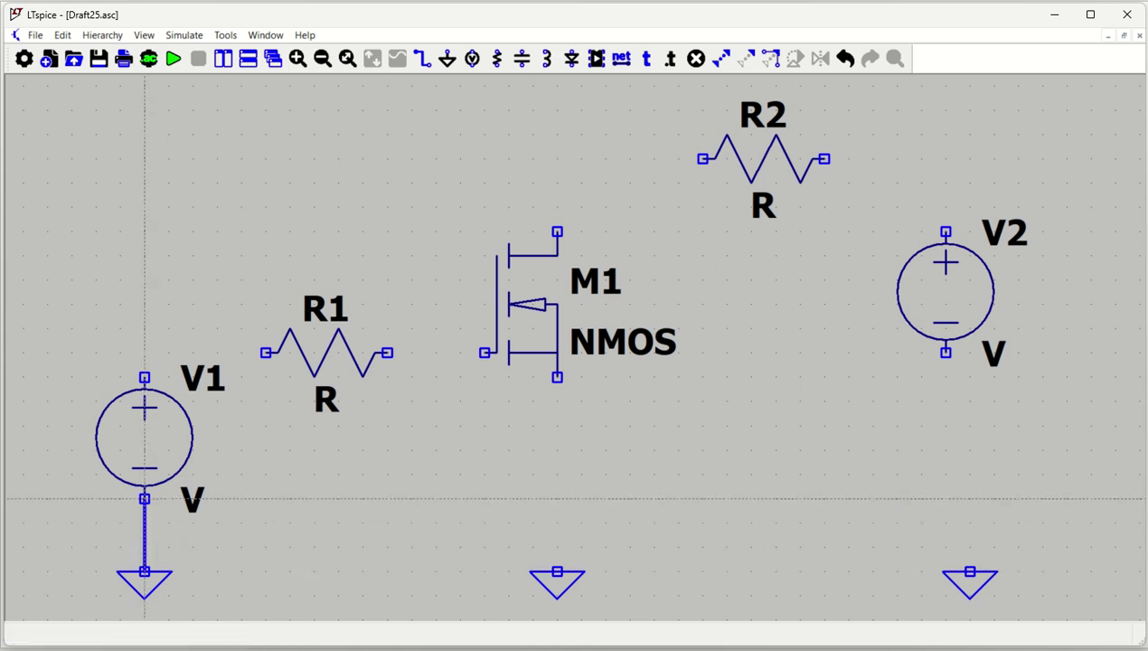
click(144, 498)
click(145, 377)
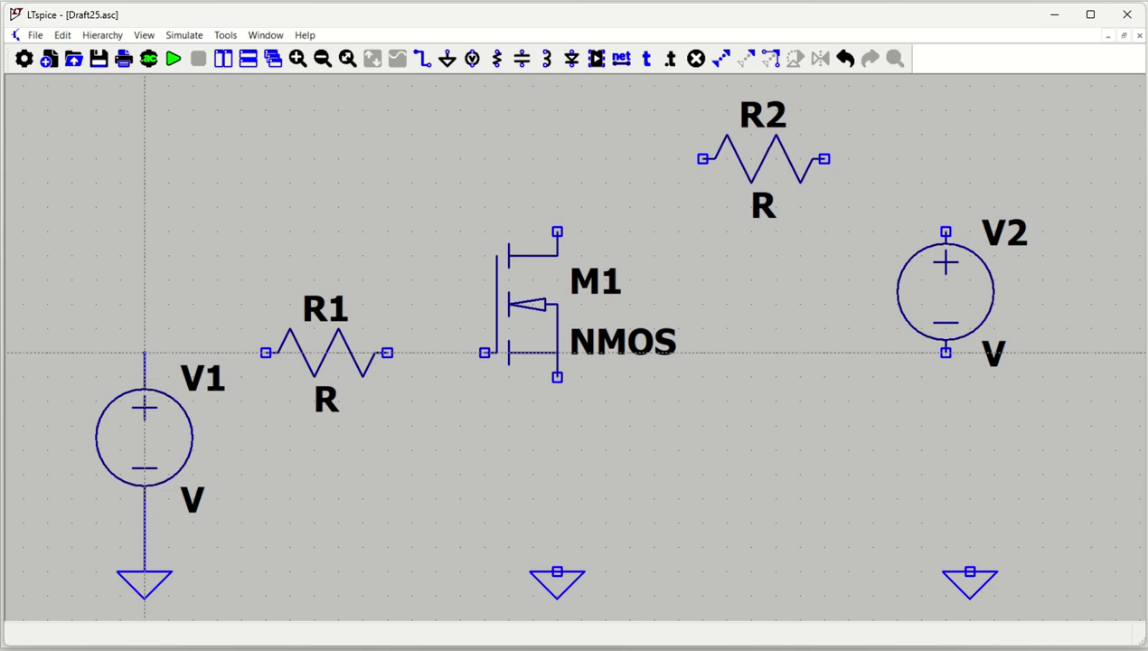
click(265, 353)
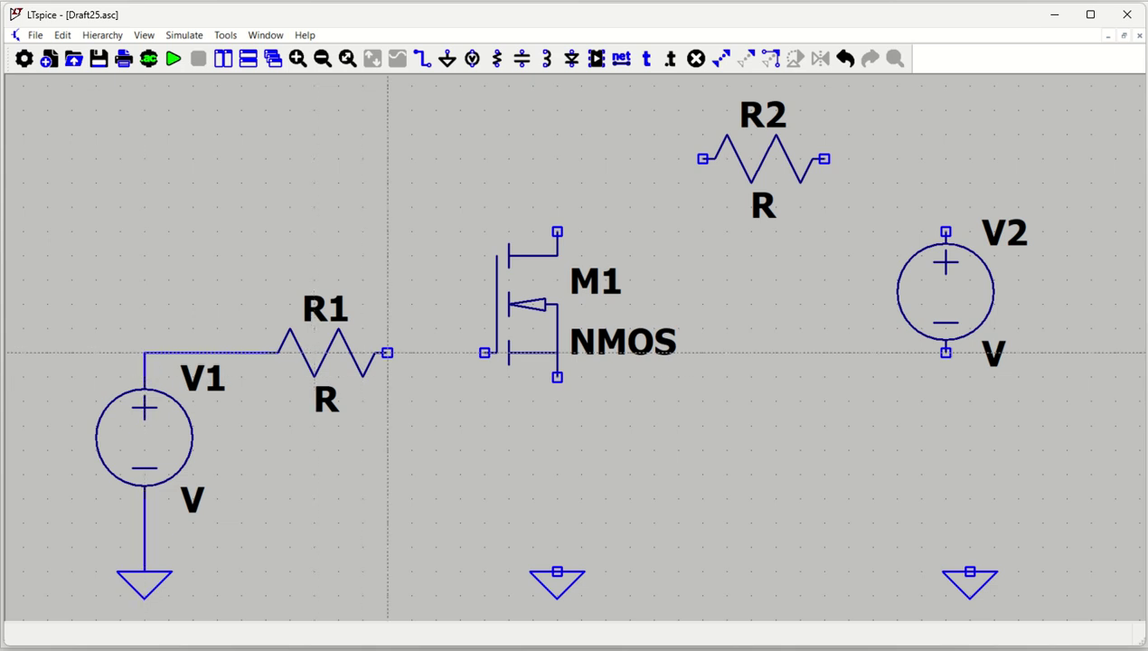
click(387, 353)
click(485, 353)
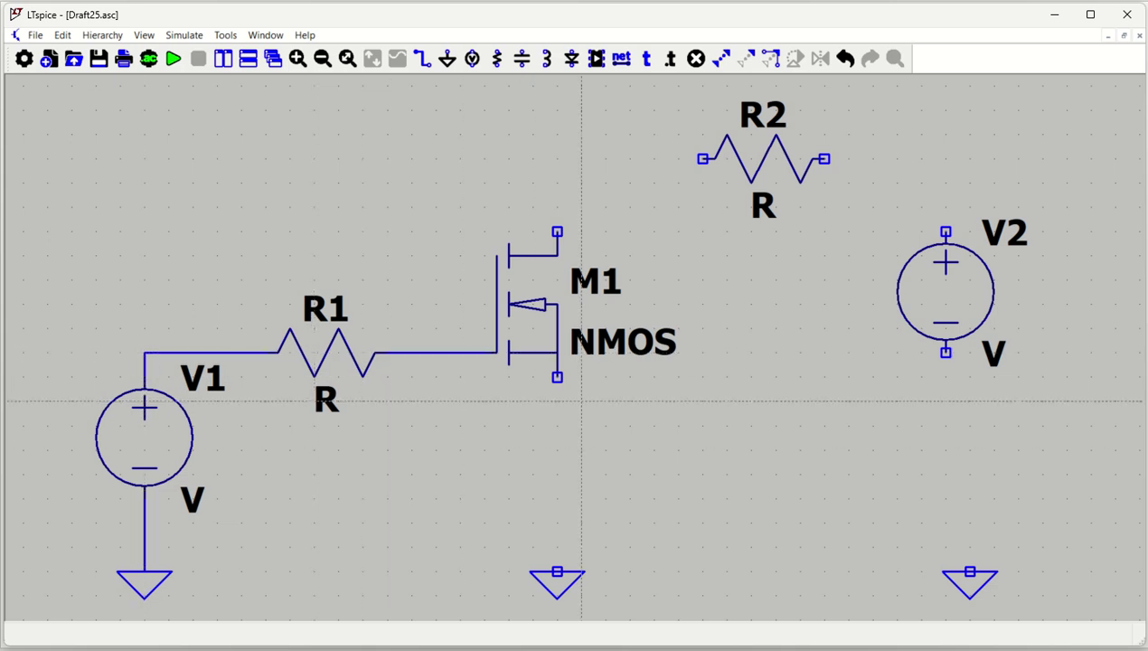
- Wire M1's source to the middle ground and its drain through R2 to the positive terminal of V2
click(557, 377)
click(557, 572)
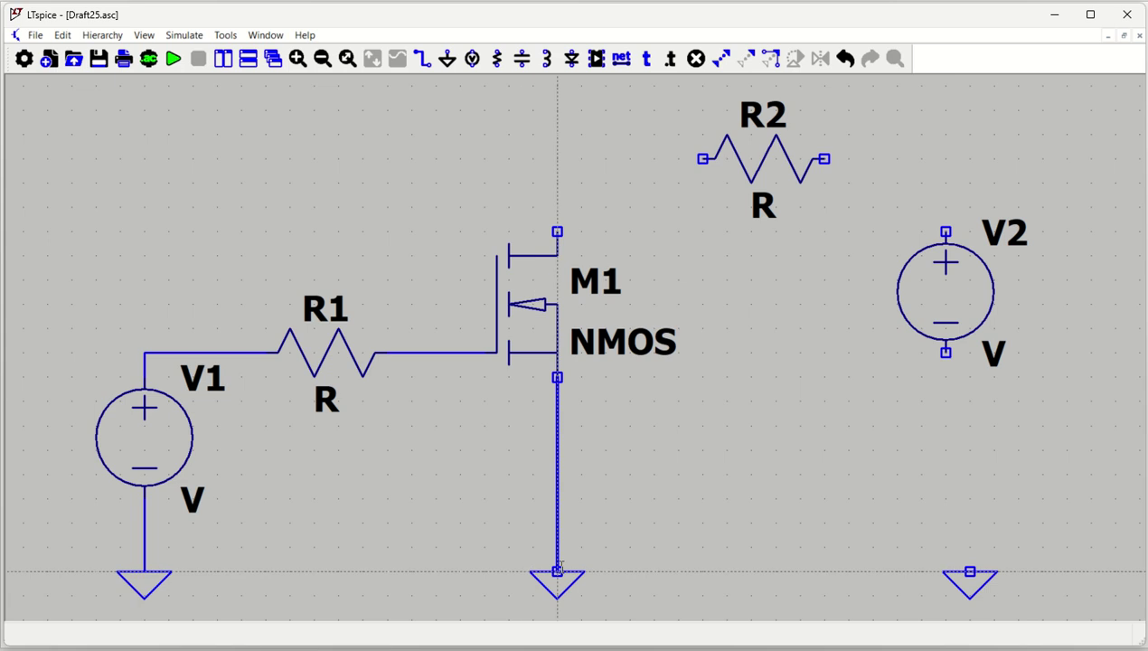
click(557, 231)
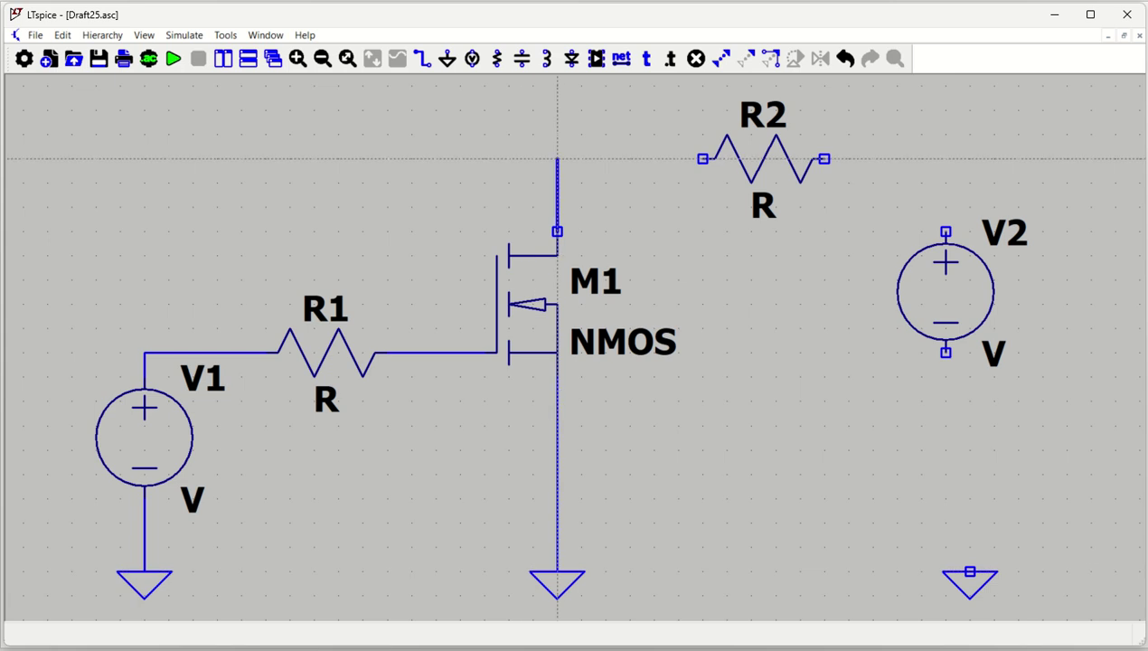
click(557, 159)
click(705, 159)
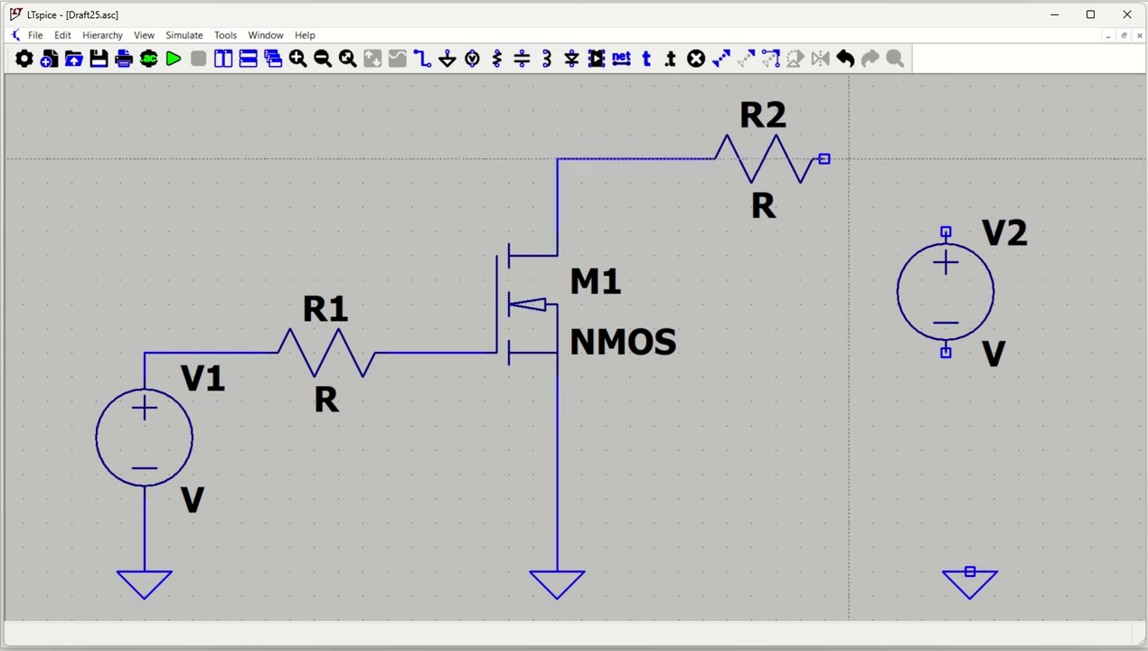
click(824, 159)
click(946, 159)
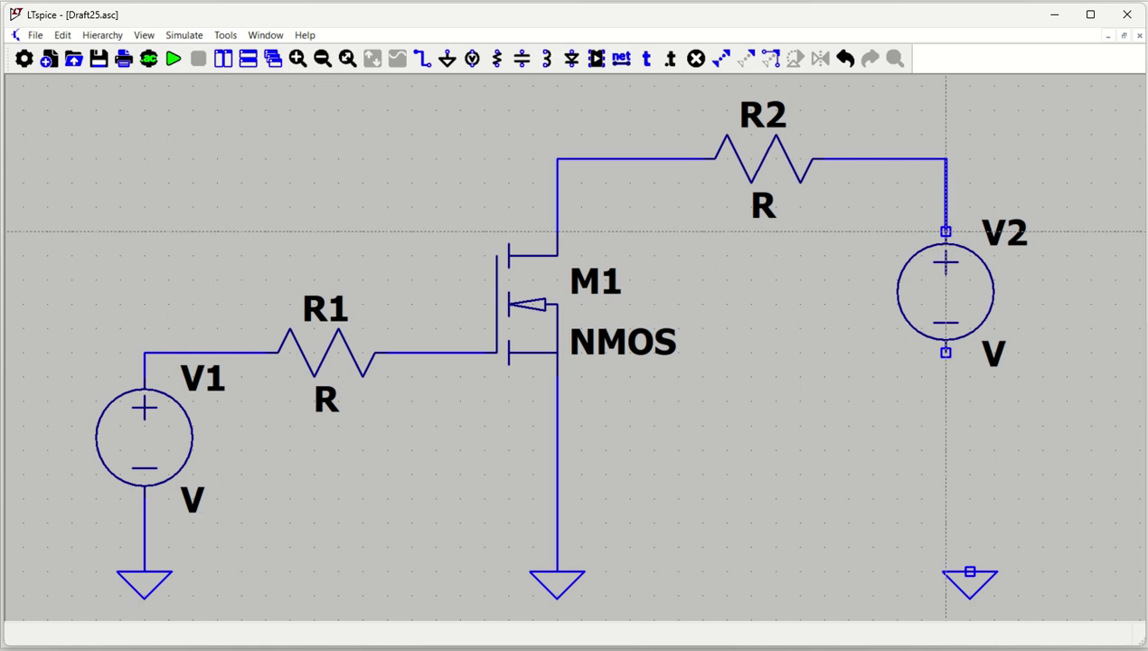
click(945, 231)
- Align the third ground symbol under V2 and wire V2's negative terminal down to it
click(946, 352)
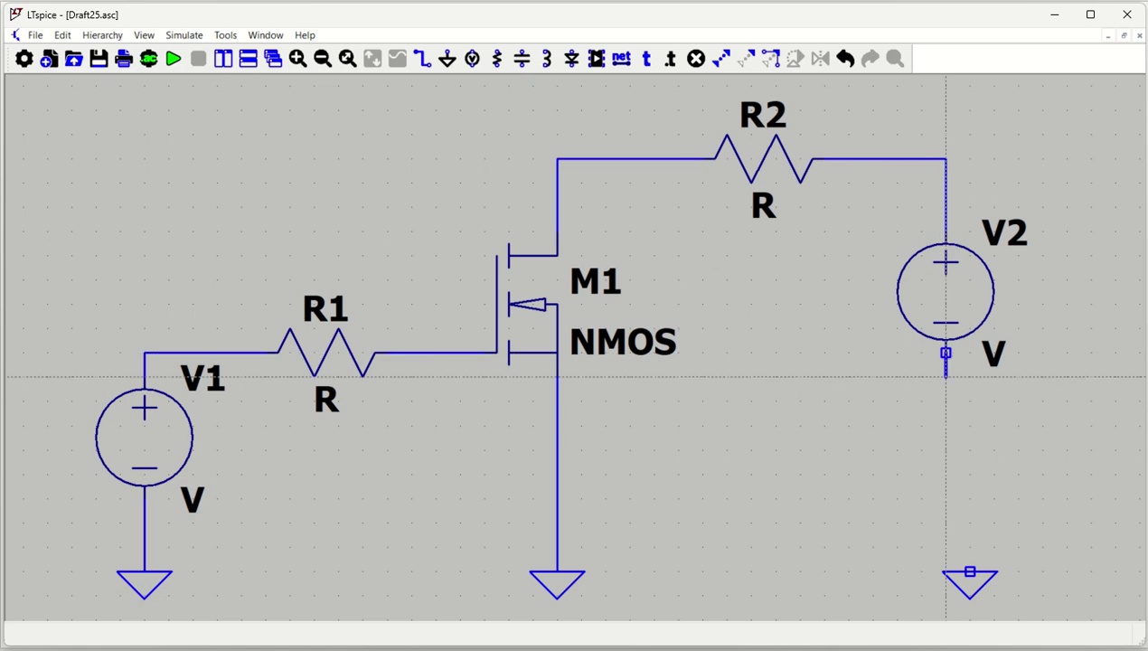
click(946, 546)
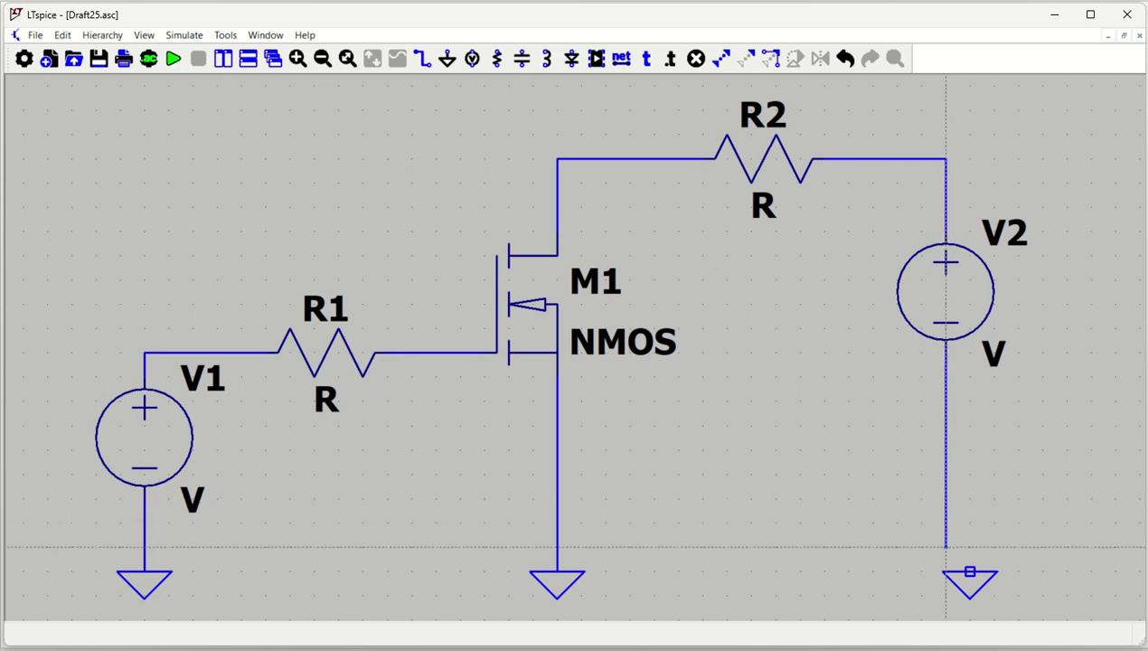
key(Escape)
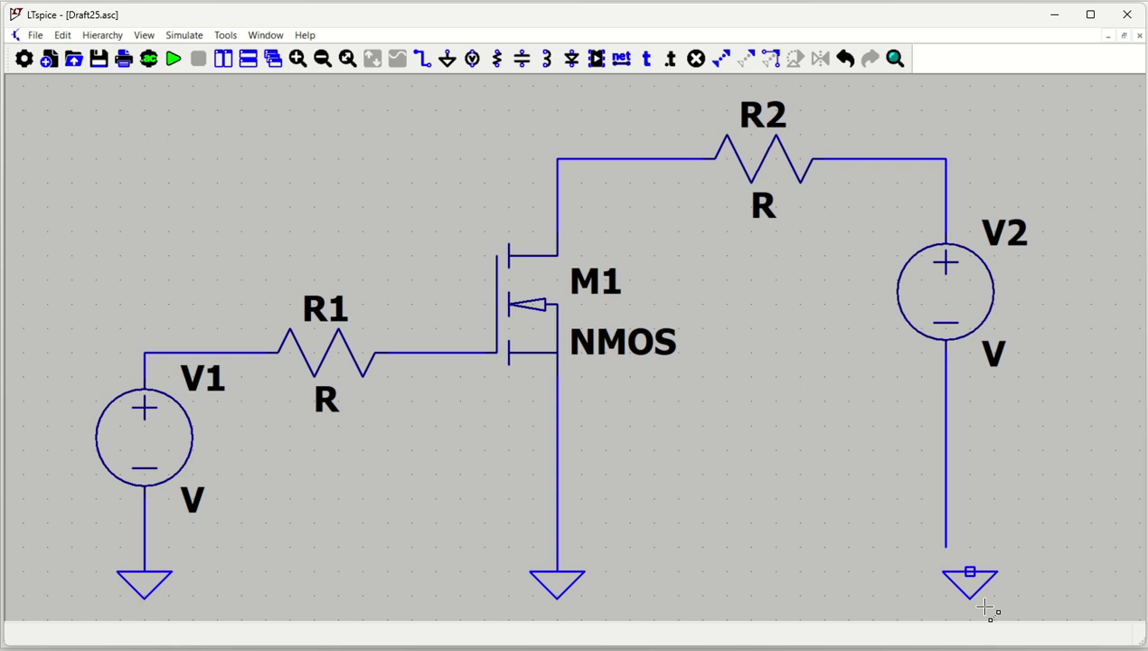
drag(973, 580, 946, 583)
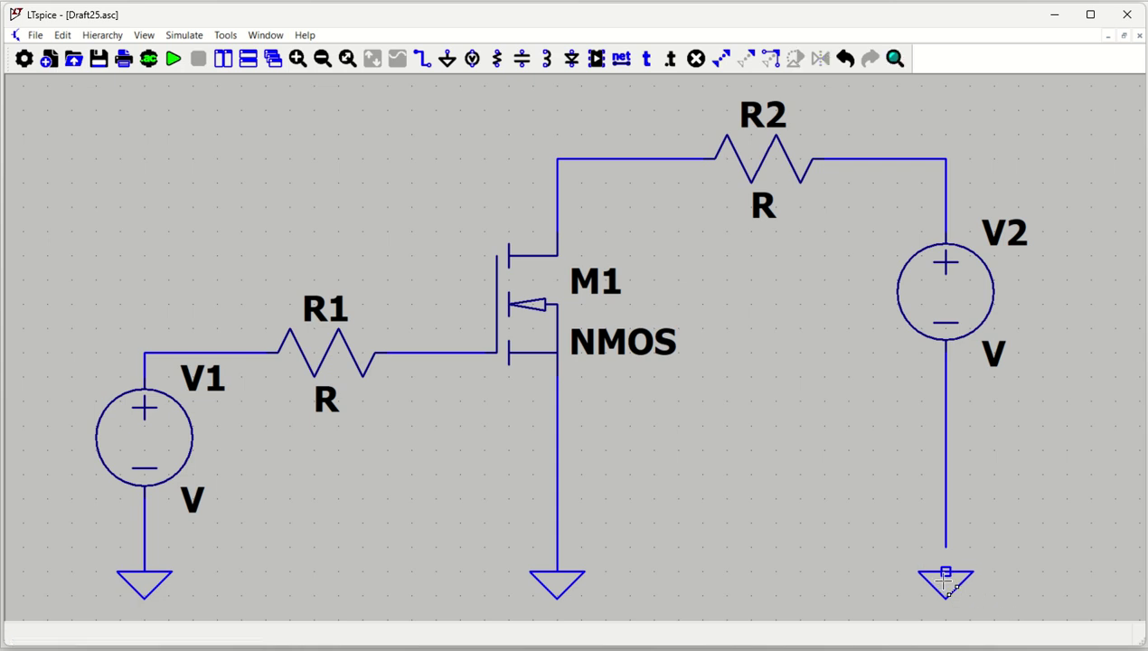
key(F3)
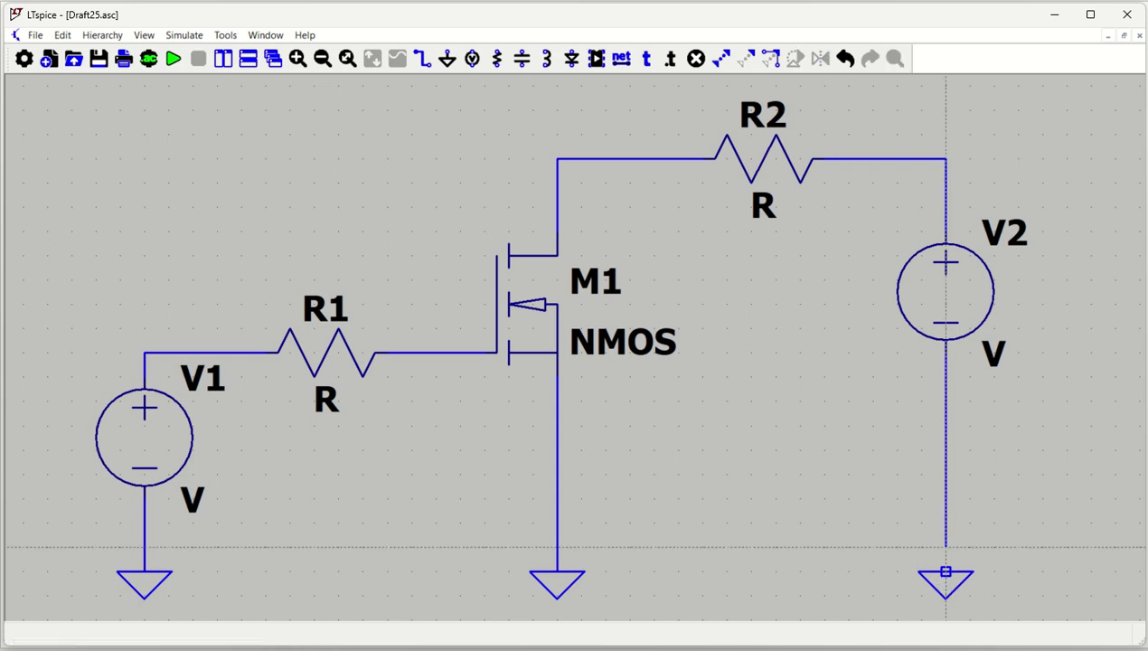
click(946, 572)
key(Escape)
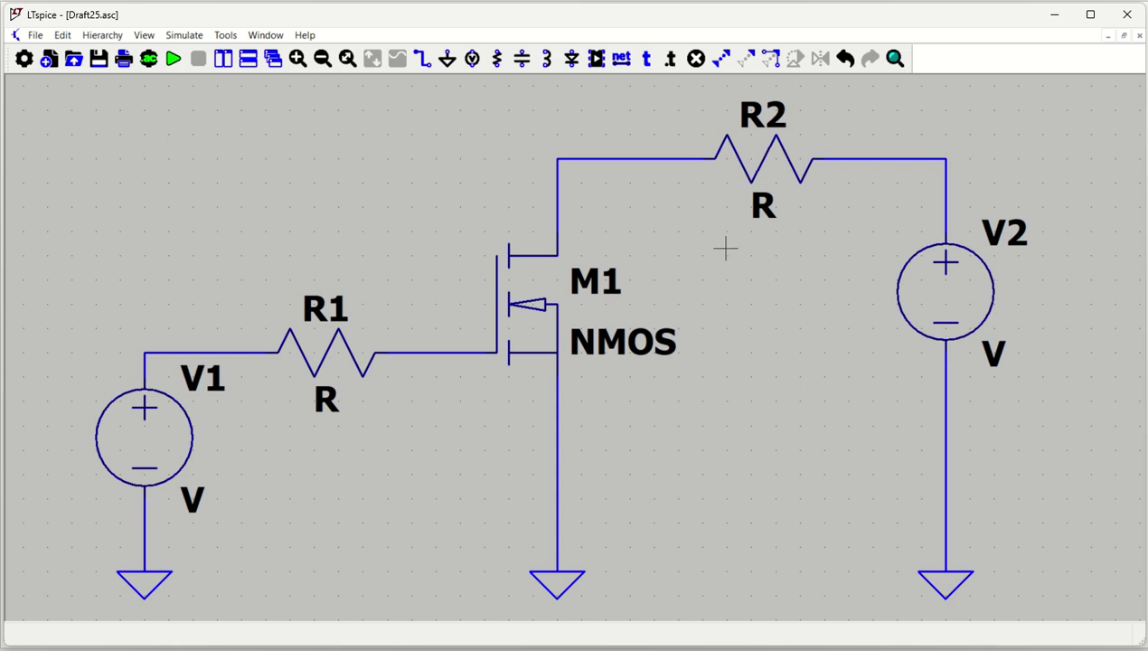
- Add a net label VDS beside M1's drain and connect it to the drain wire
key(F4)
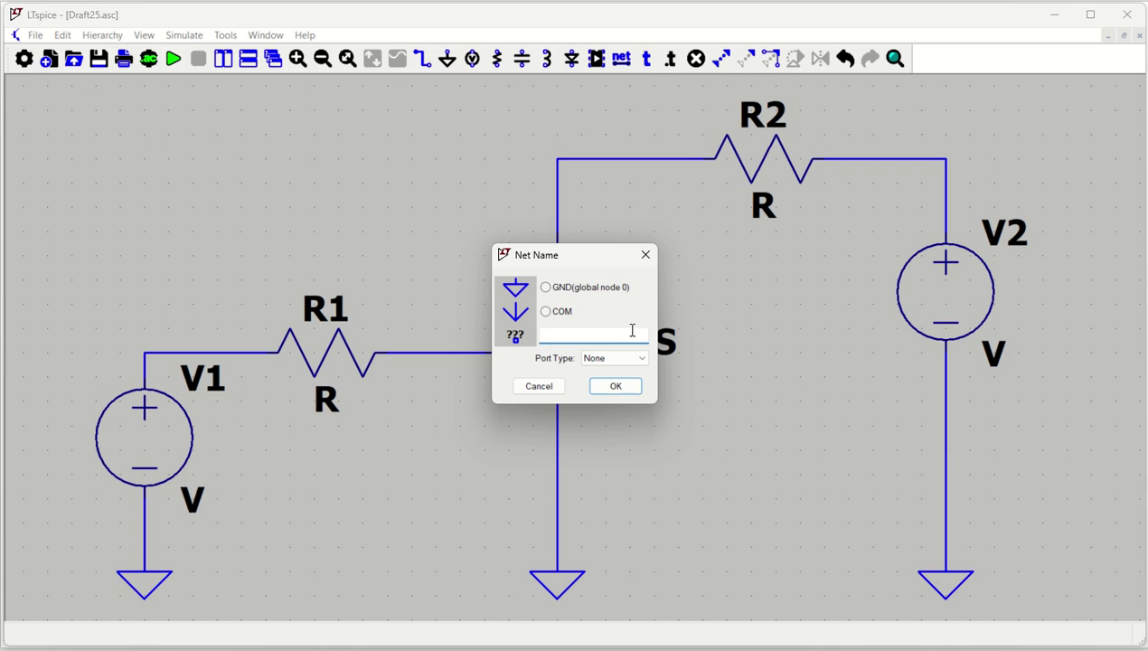
text(VDS)
click(616, 386)
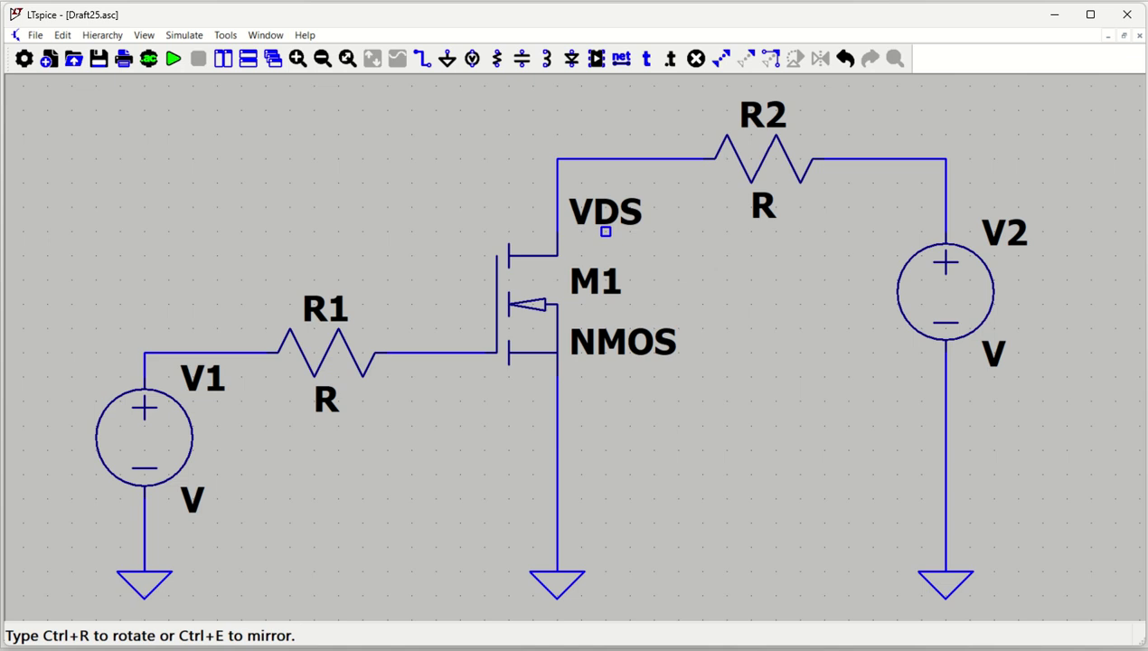
click(631, 207)
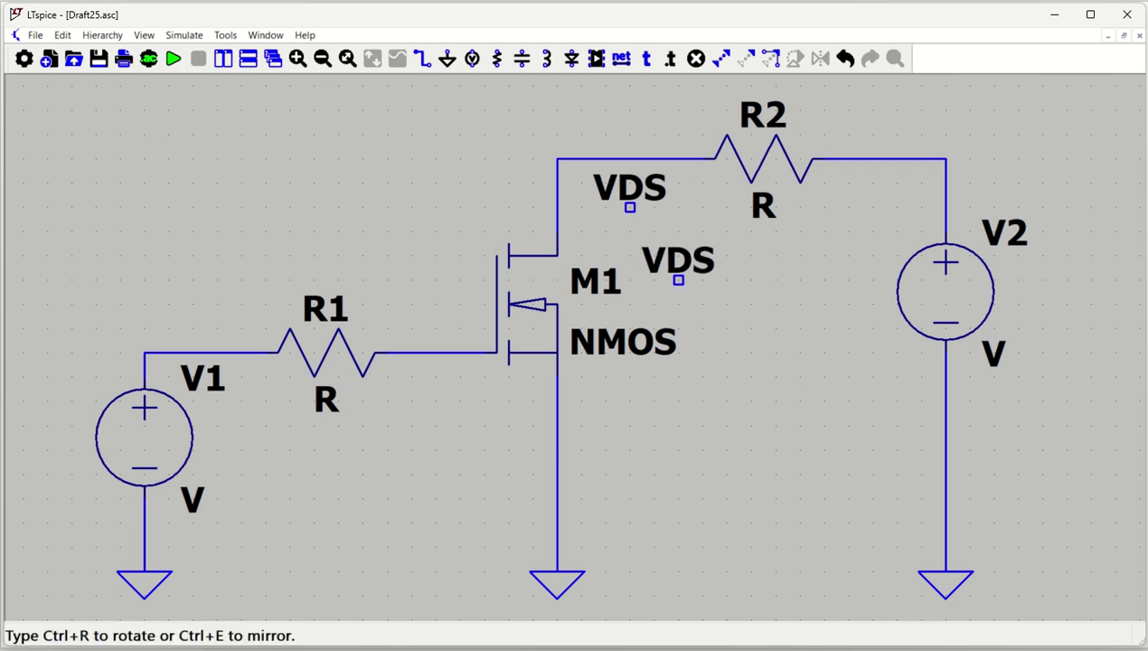
key(Escape)
key(F3)
click(557, 207)
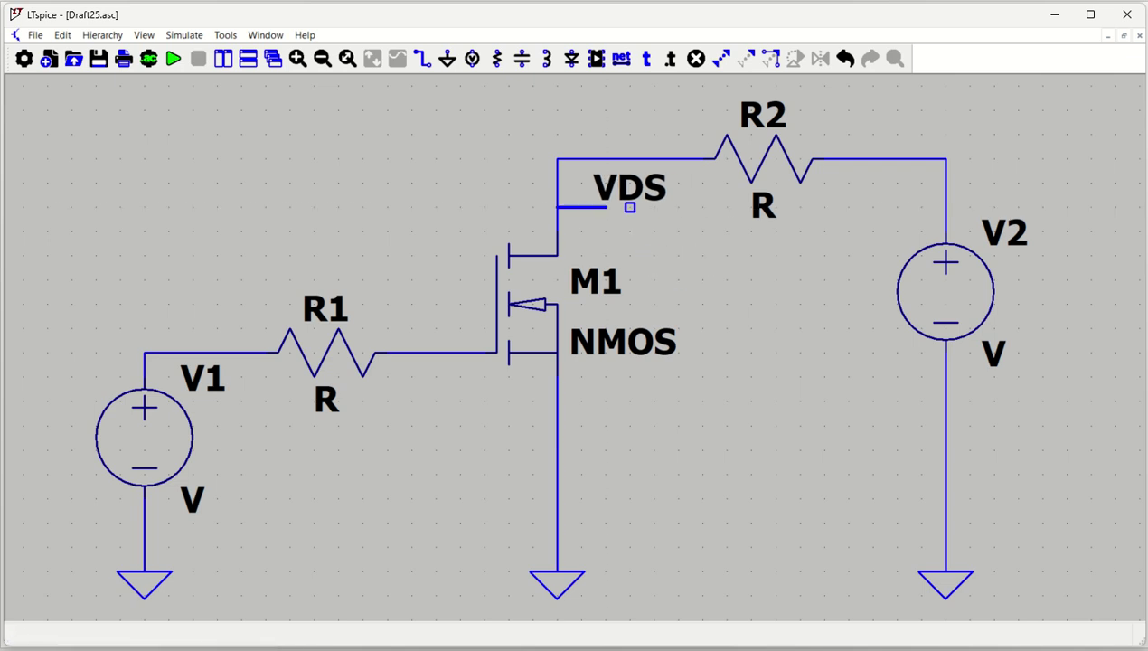
click(630, 207)
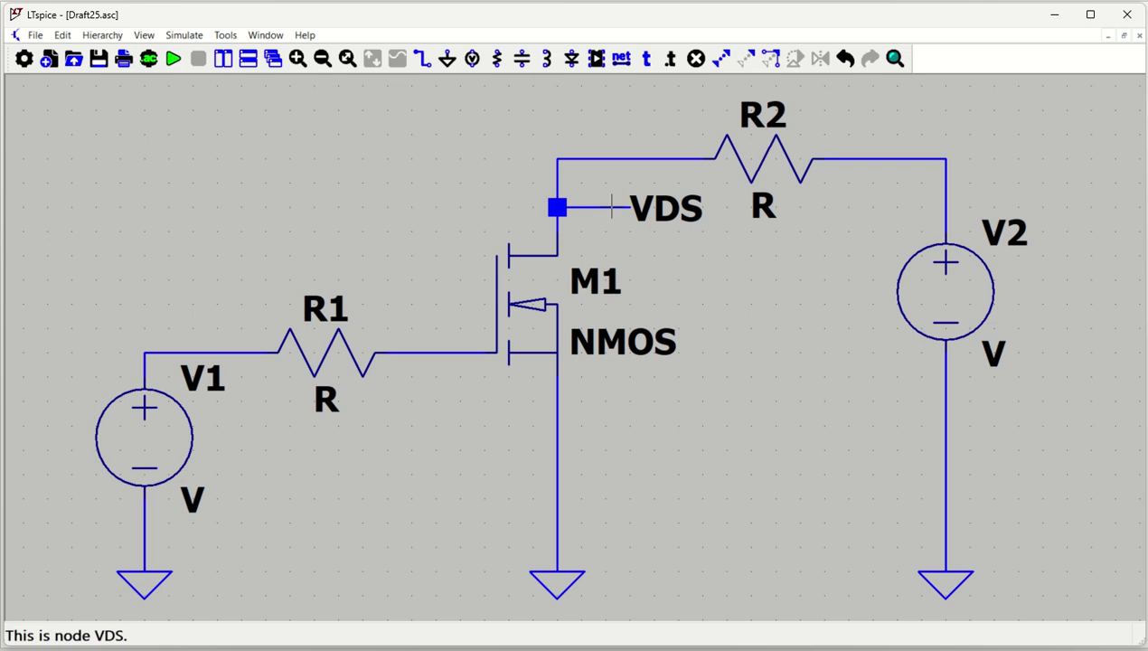
key(Escape)
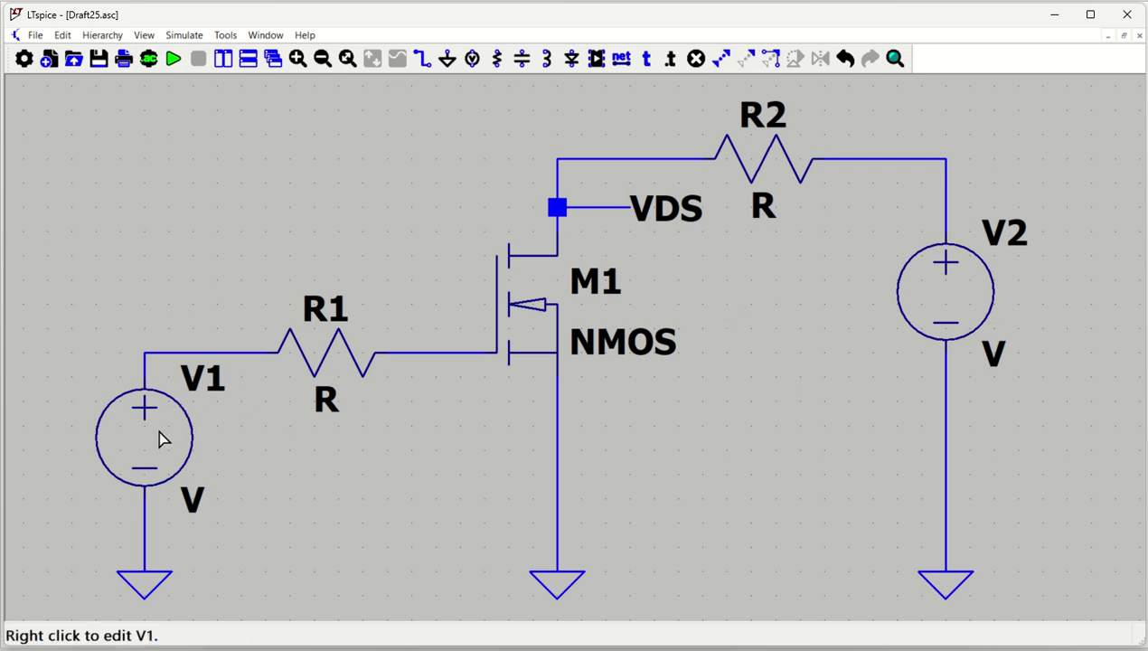
- Rename voltage source V1 as VGS and V2 as VDS1
right_click(192, 385)
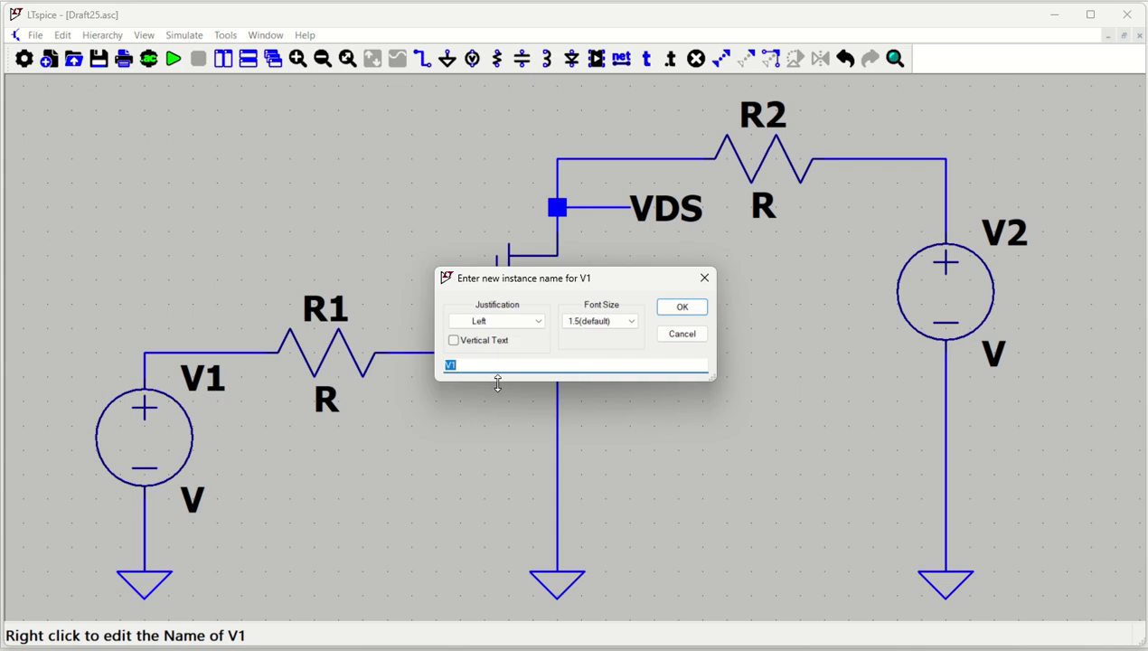
text(V)
click(680, 308)
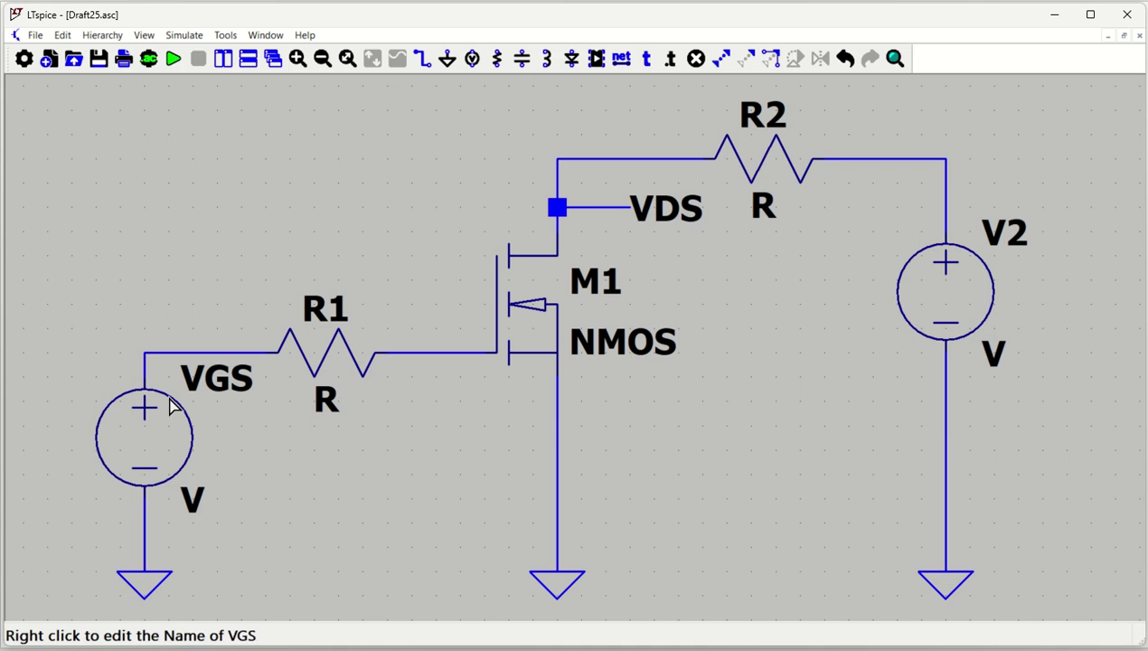
right_click(1005, 230)
text(VDS1)
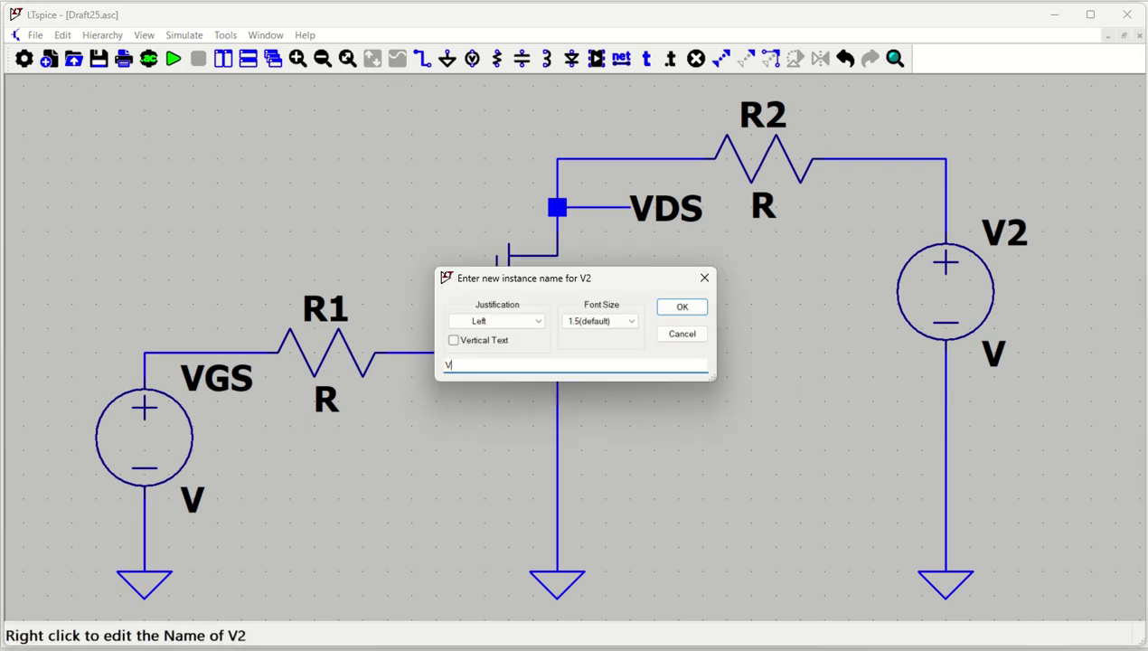
click(680, 309)
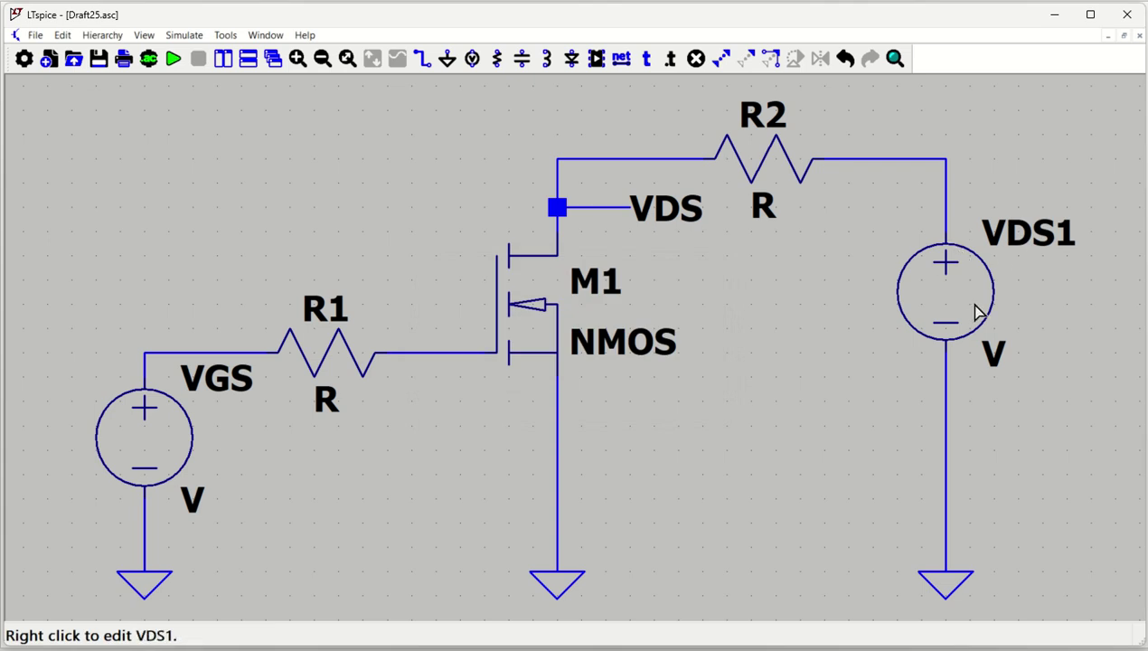
- Set the DC value of source VGS to 10V and of source VDS1 to 15V
right_click(152, 447)
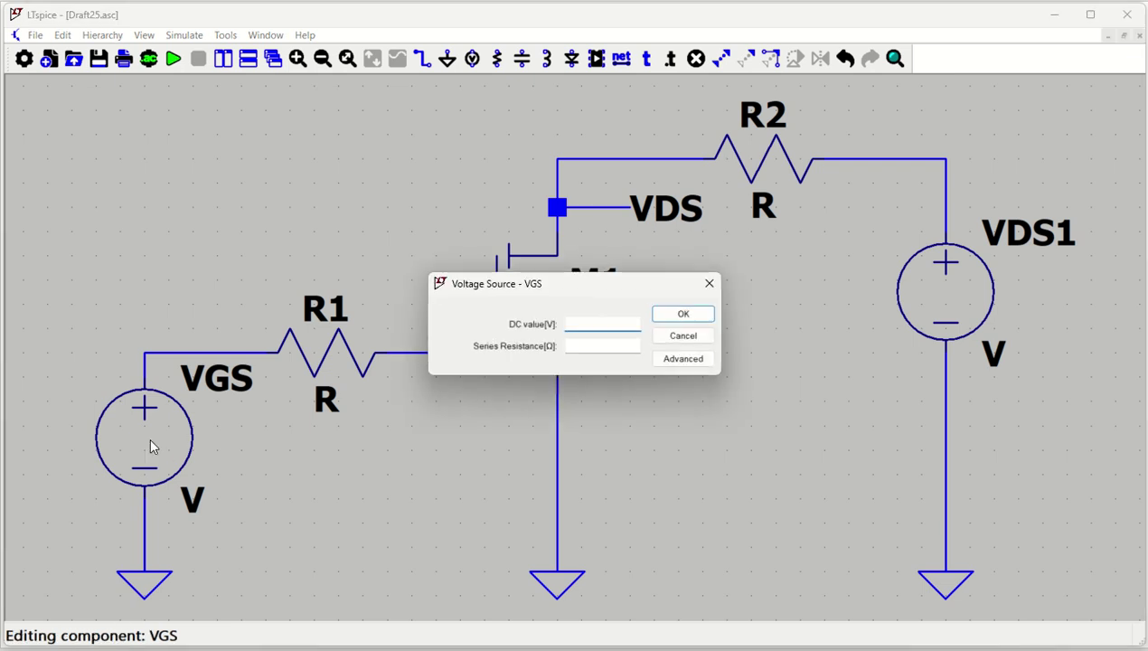
text(10V)
key(Return)
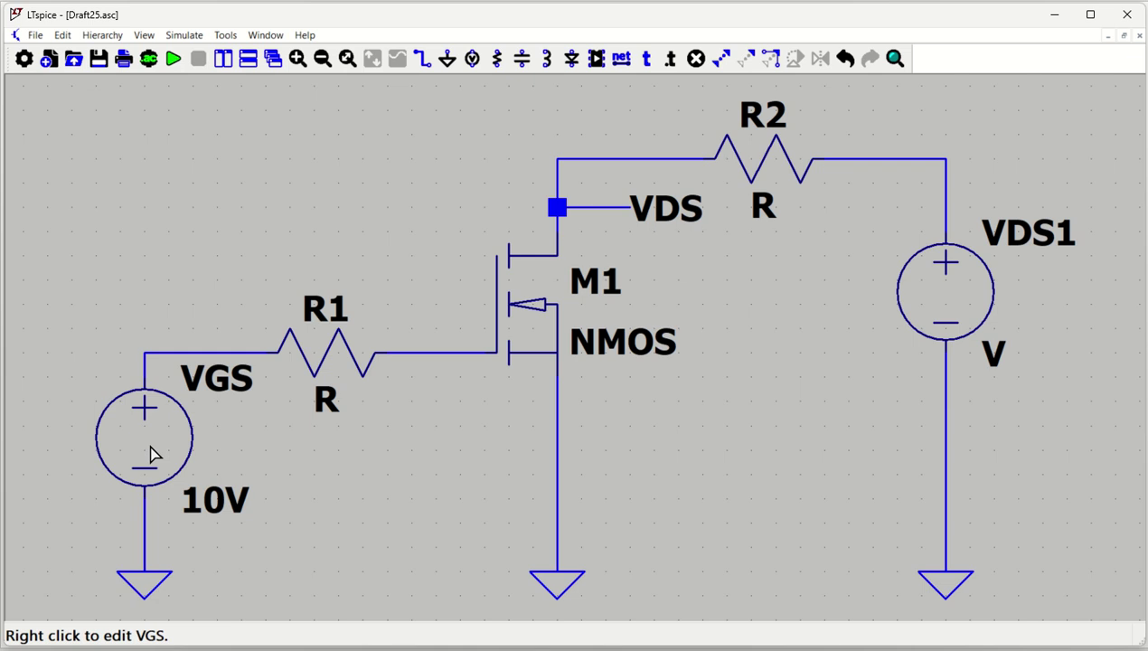
right_click(972, 299)
text(15V)
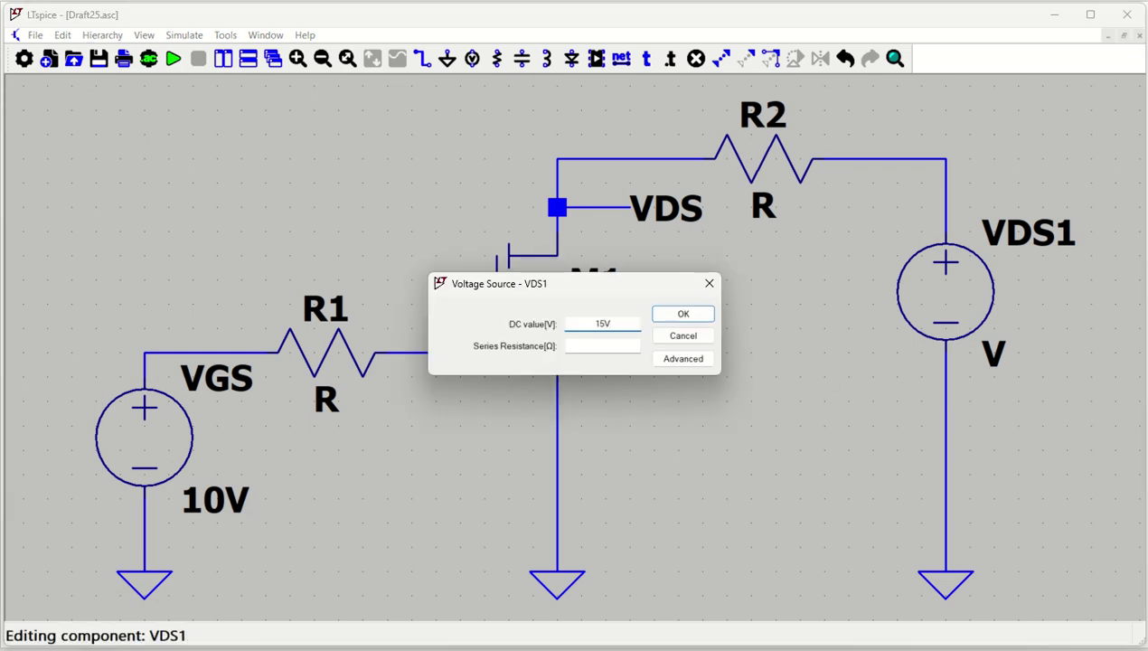
key(Return)
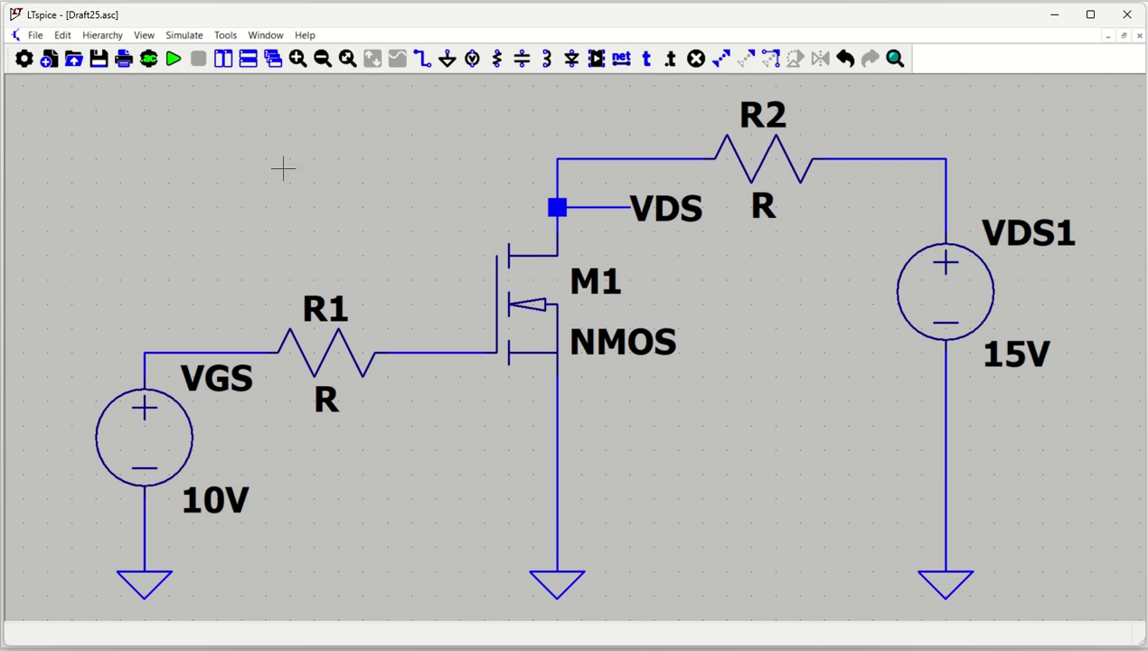
- Place the comment text "MOSFET Characteristics" in the empty area above R1
key(t)
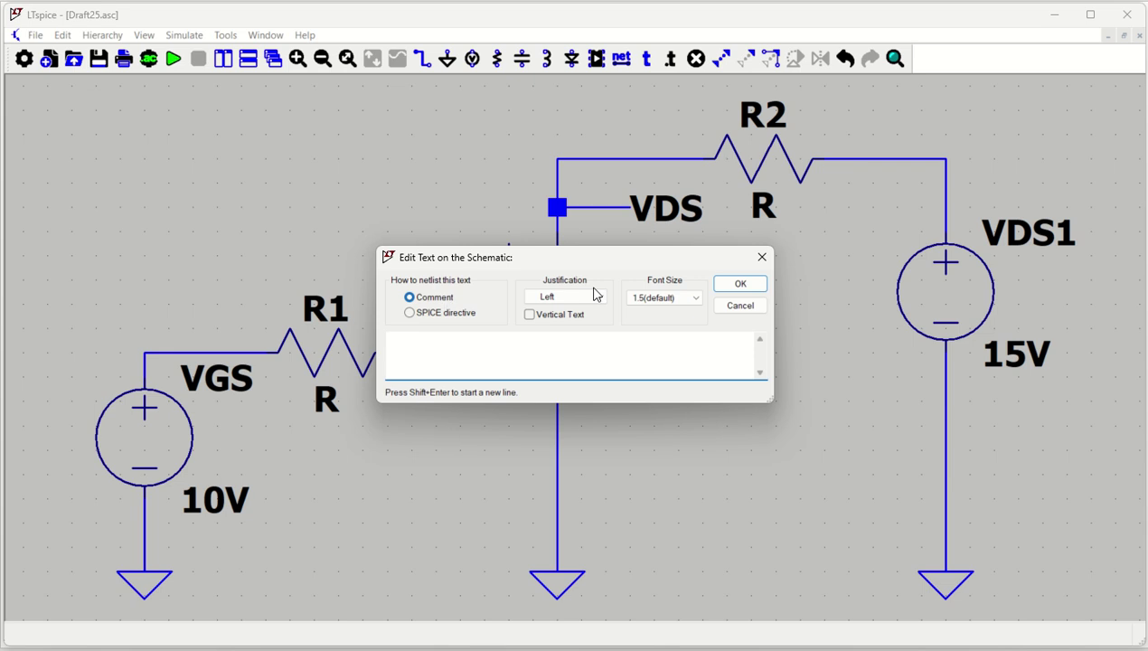
click(764, 259)
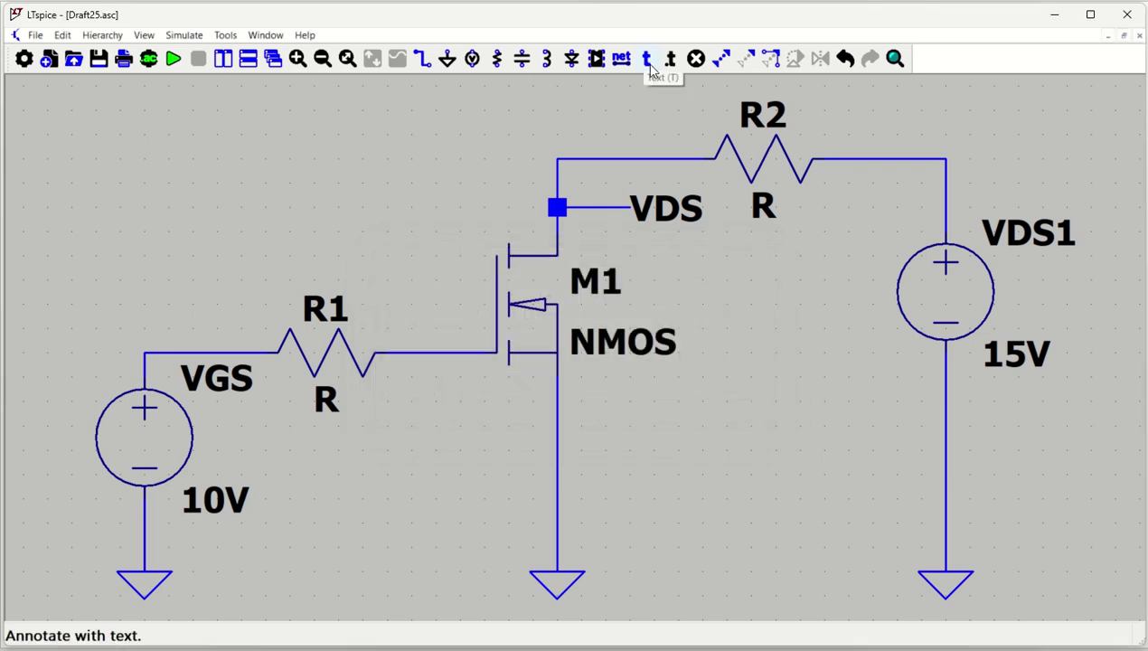
click(645, 60)
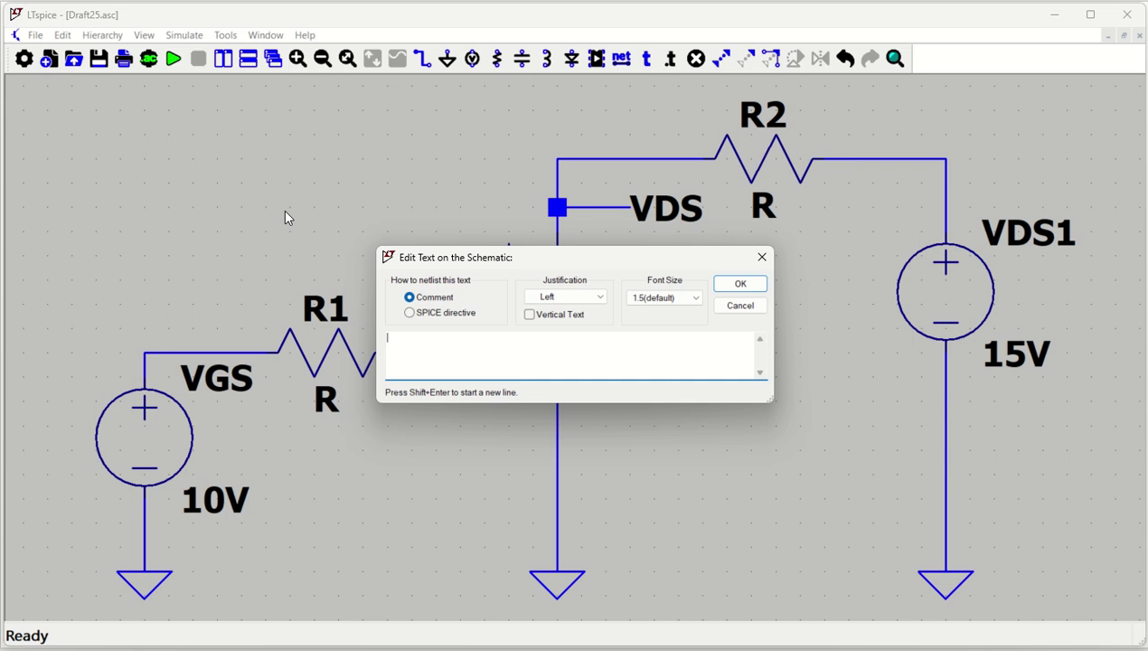
text(MOSFET Characteristics)
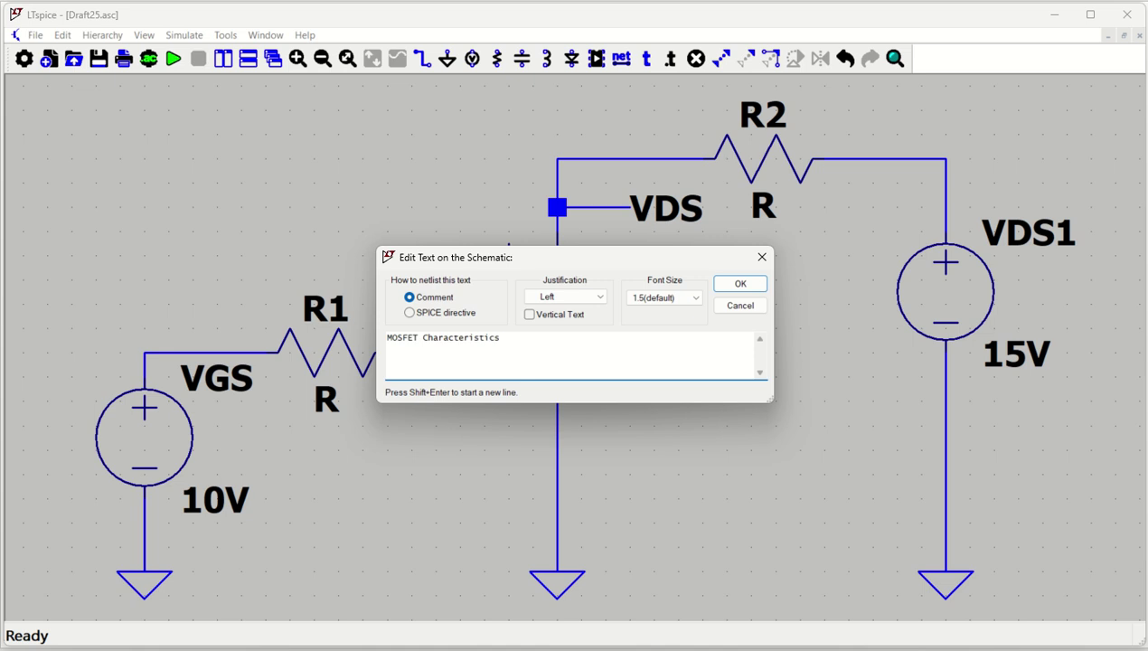
key(Return)
click(98, 174)
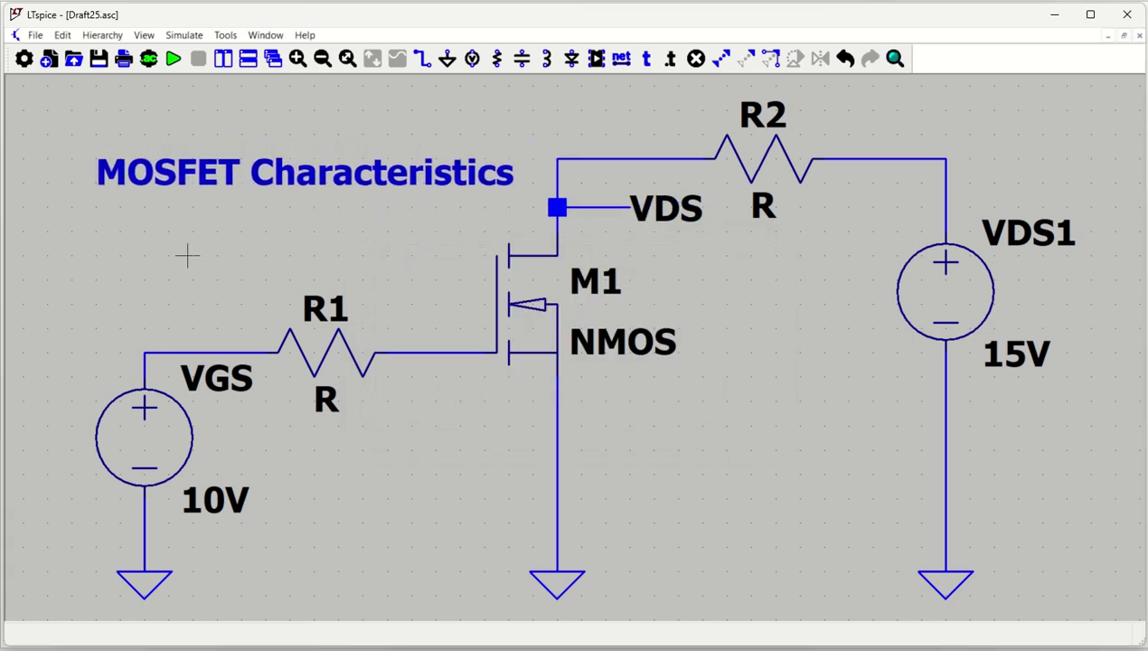
- Extend the title comment to "MOSFET Characteristics N-Channel" and move it clear above the circuit
right_click(176, 174)
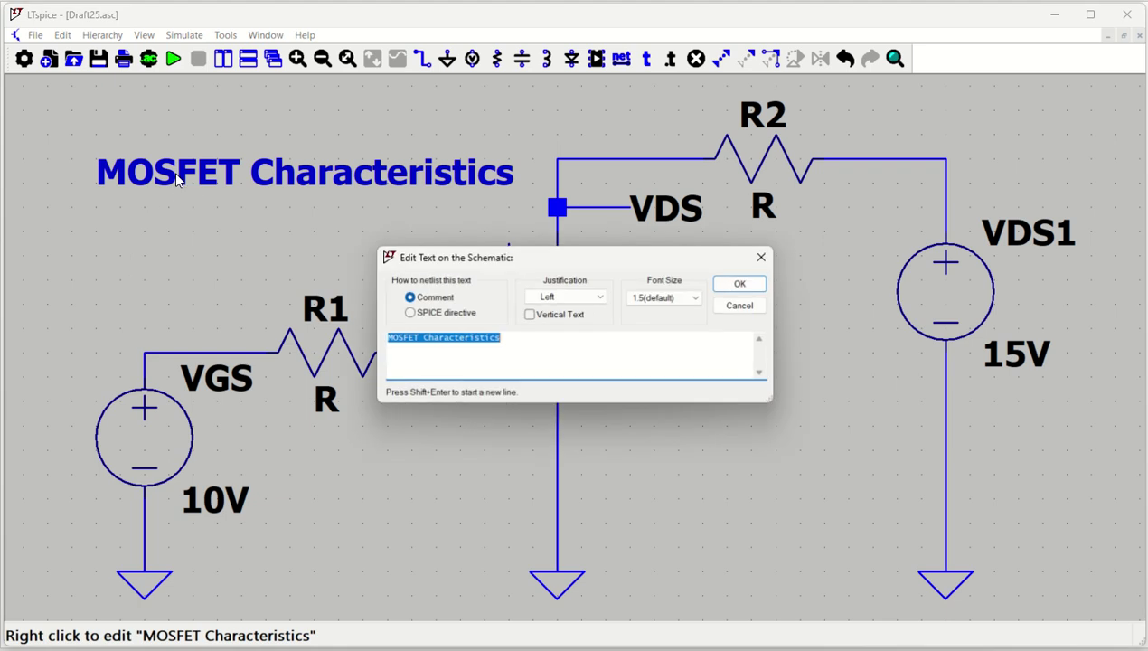
click(528, 349)
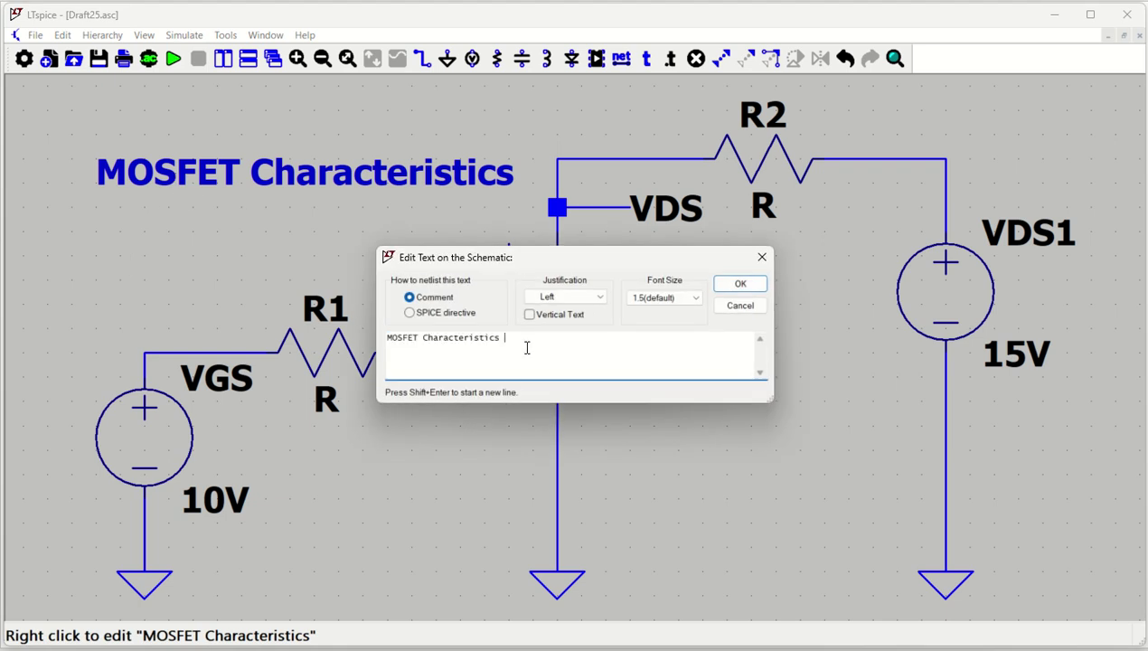
text(N-Channel)
key(Return)
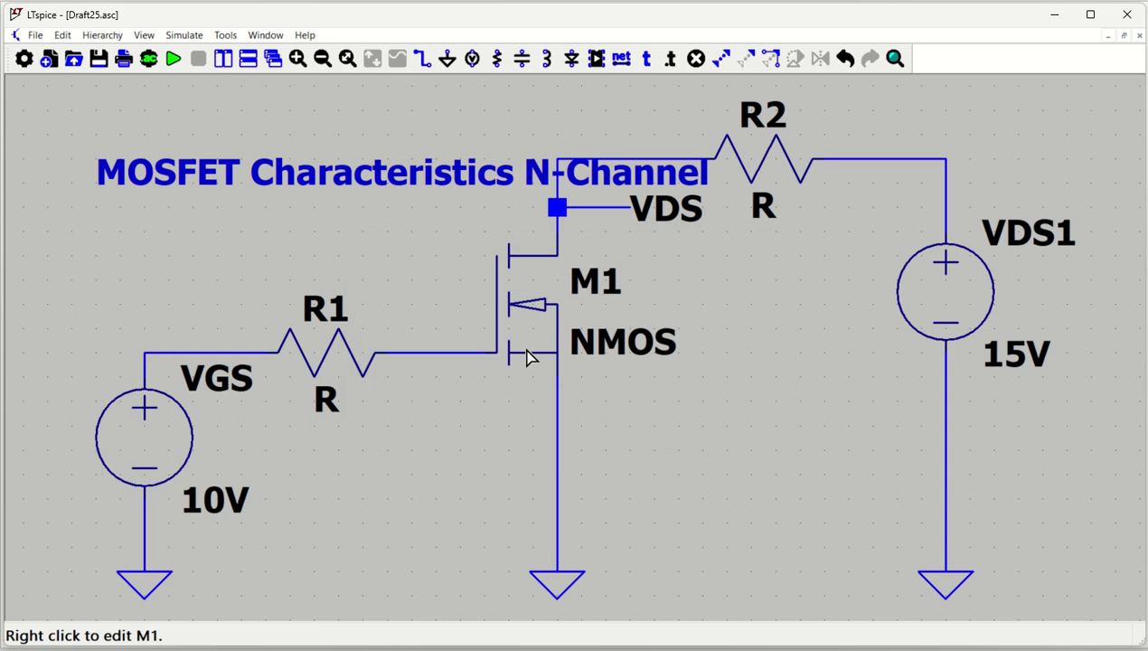
scroll(332, 267, down, 3)
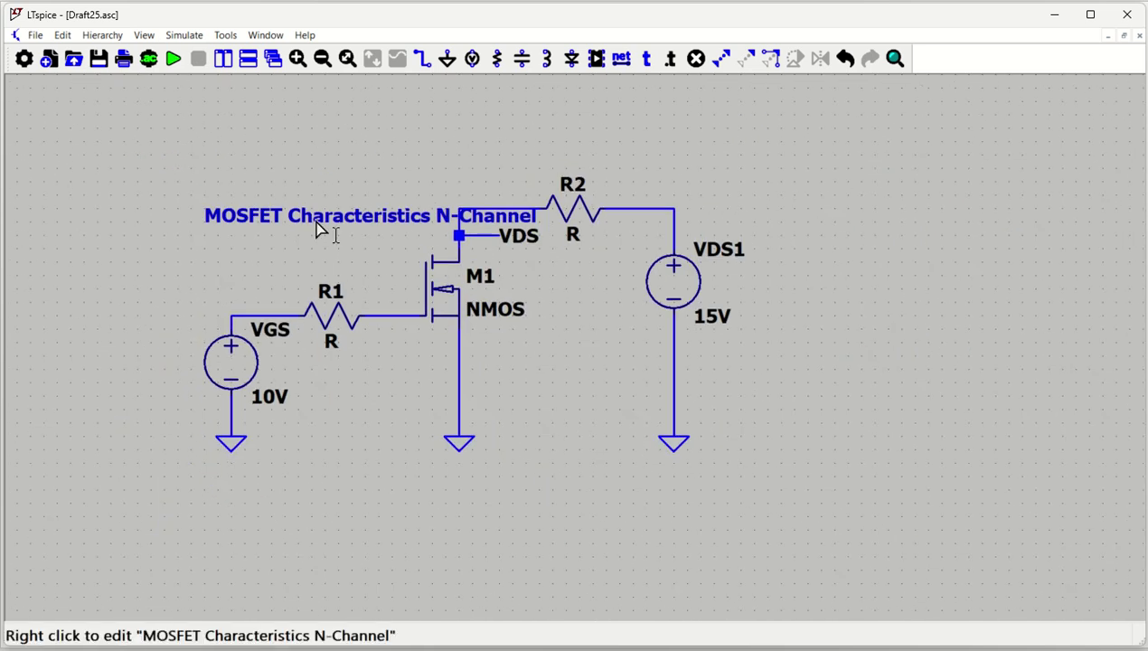
drag(318, 221, 311, 155)
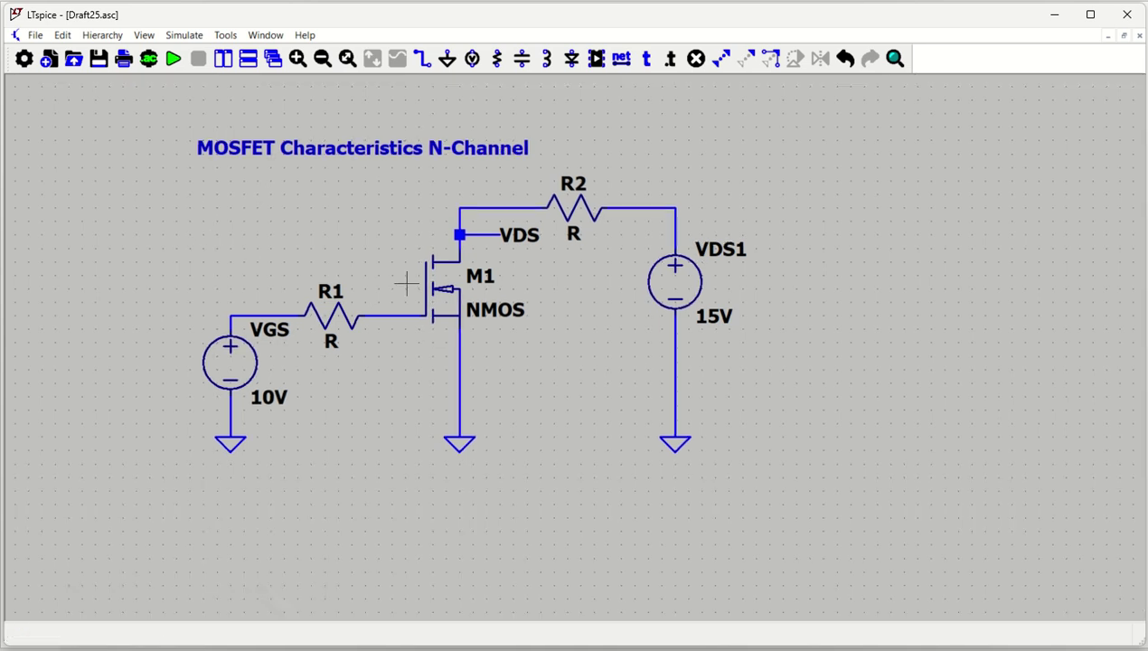
- Configure a DC sweep with VDS1 as the first source, linear, from 0 to 15 in increments of 0.1
scroll(407, 284, up, 1)
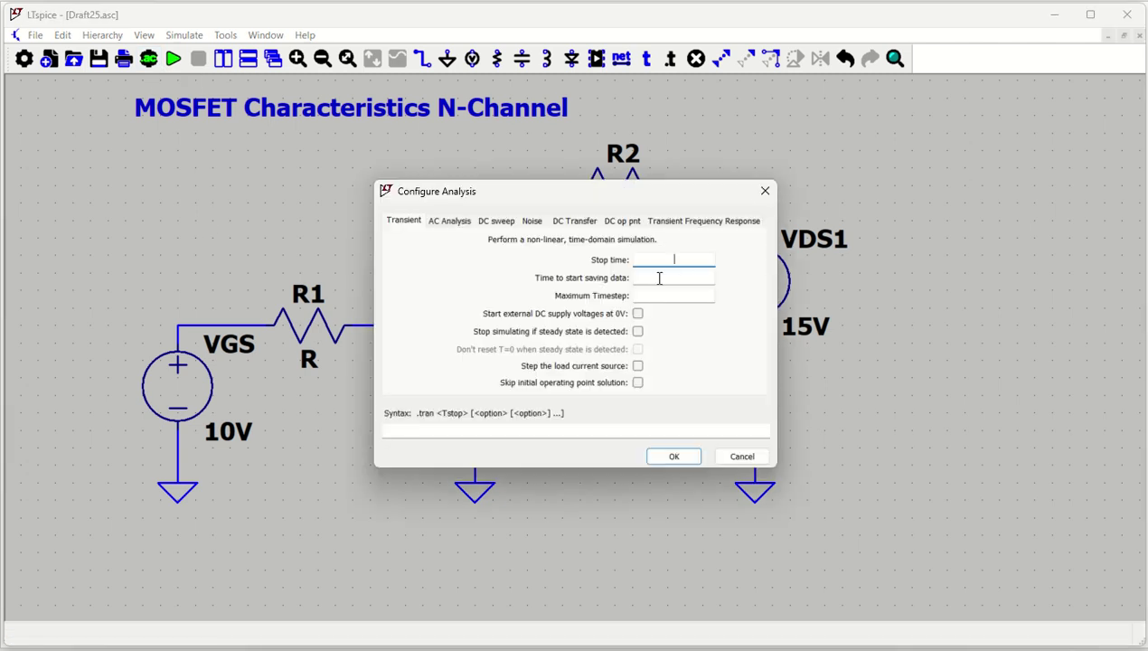
click(765, 191)
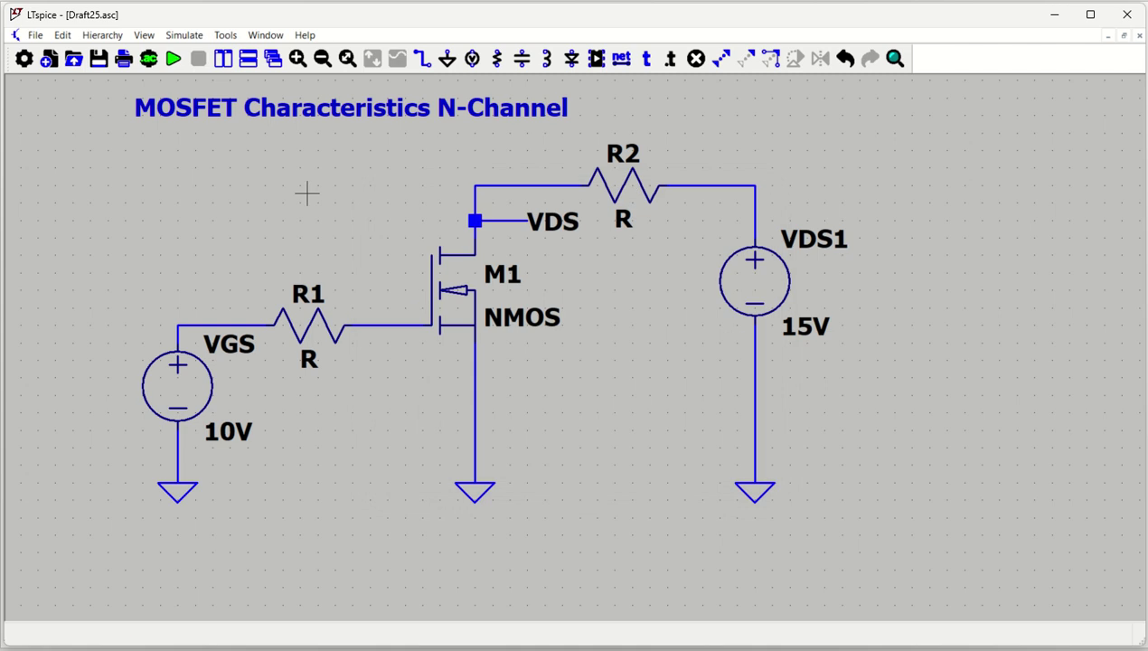
click(148, 59)
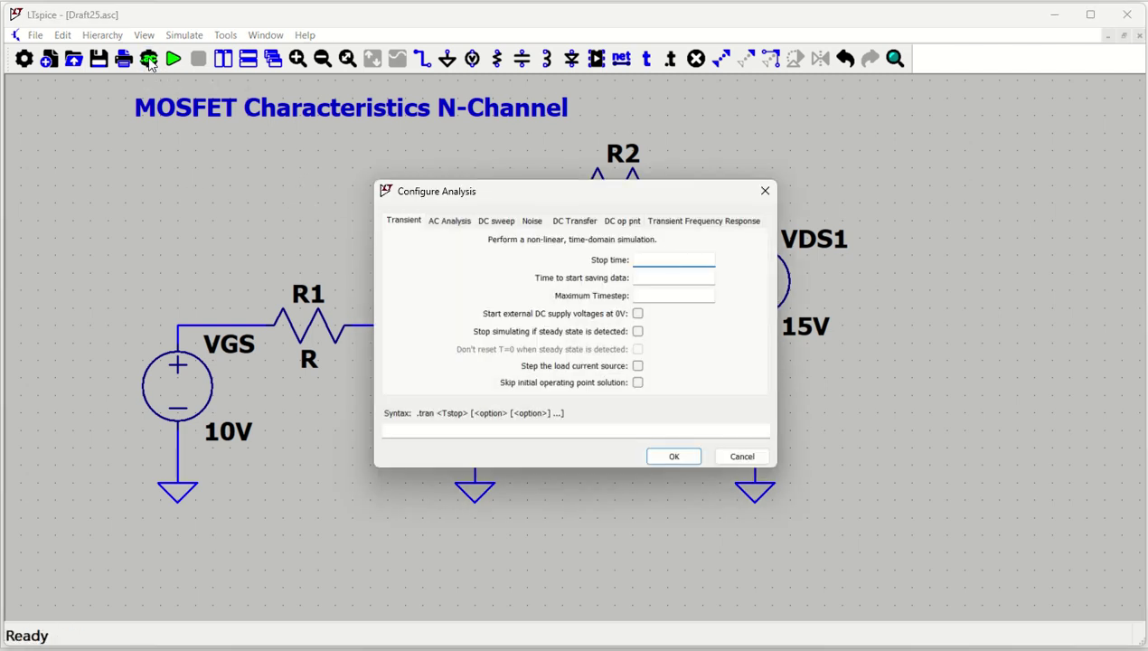
click(497, 222)
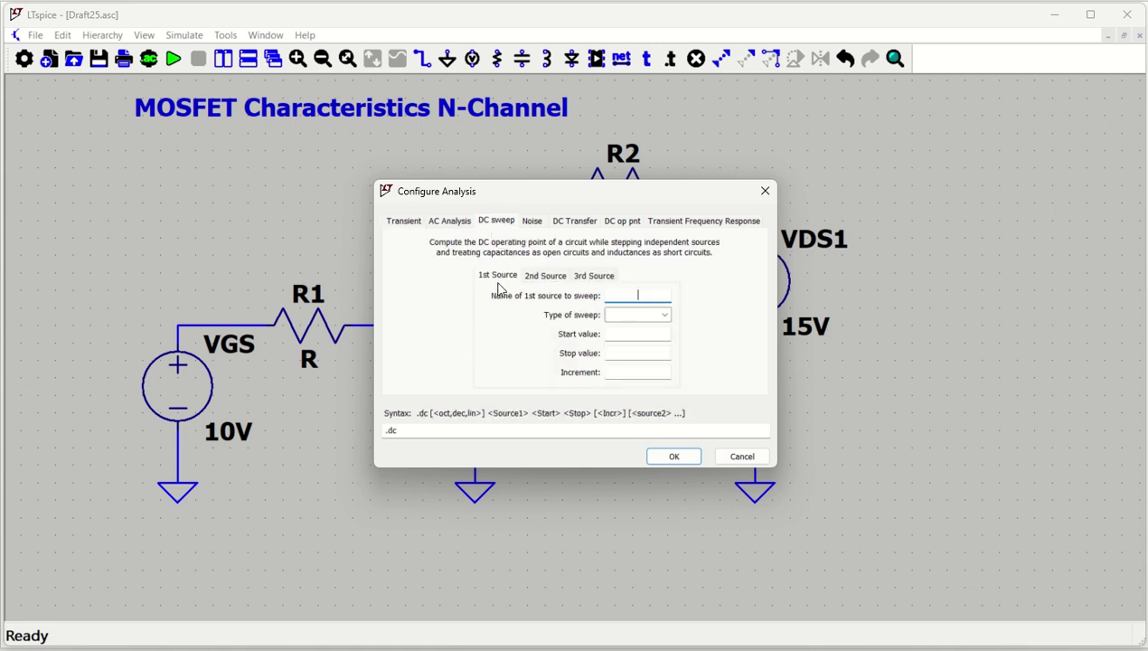
drag(594, 180, 429, 176)
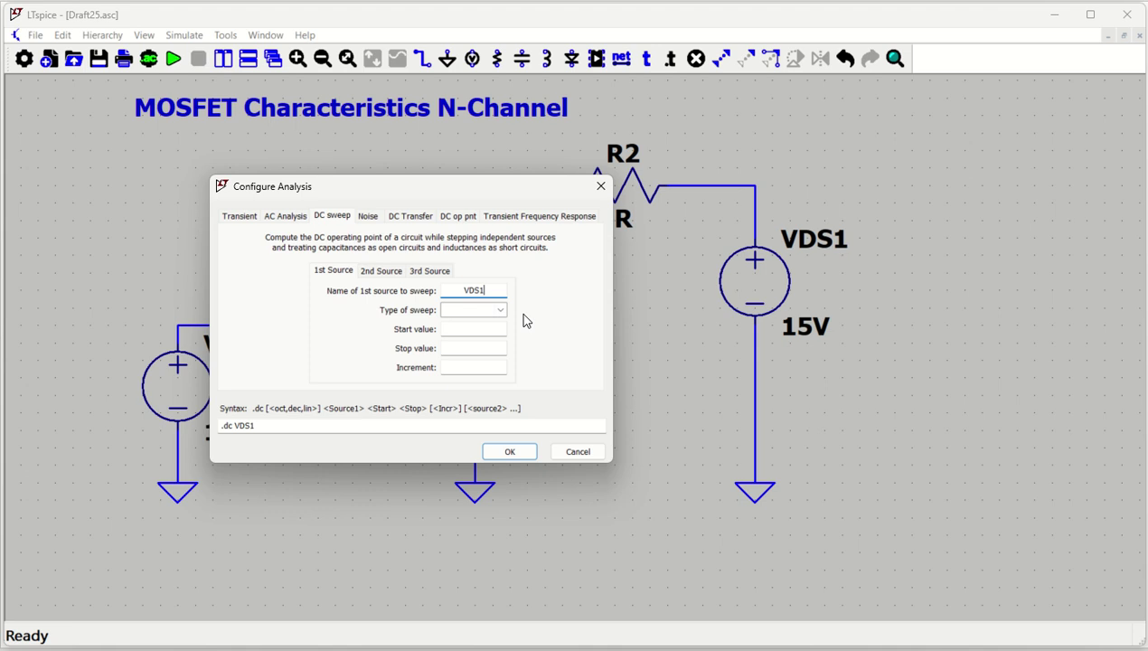
click(500, 310)
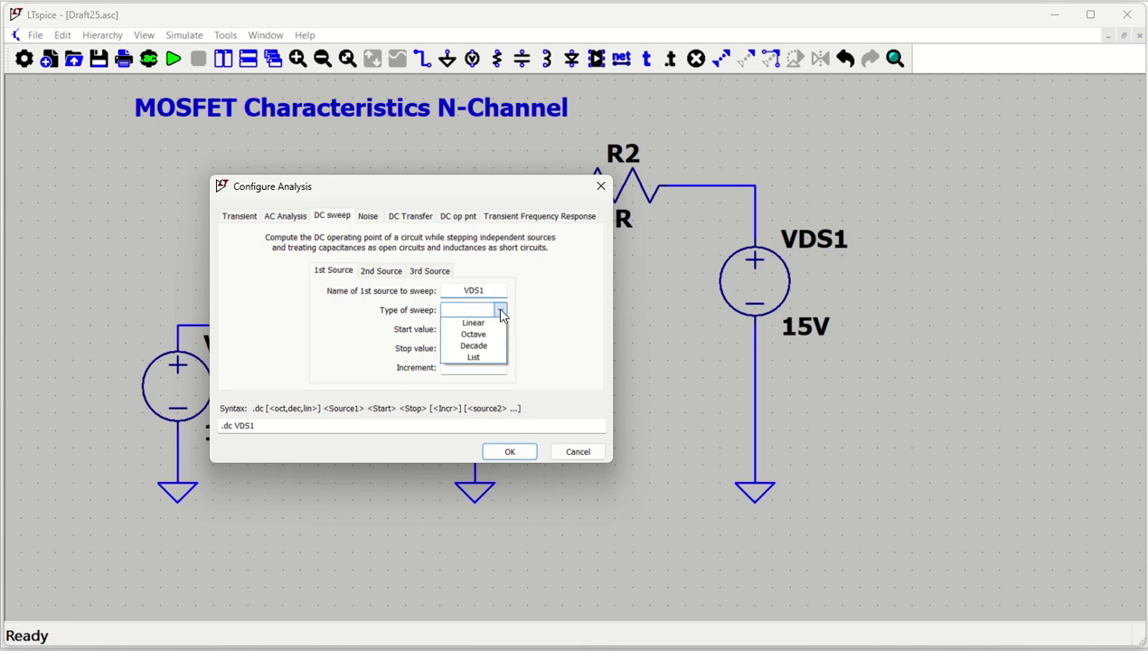
click(476, 324)
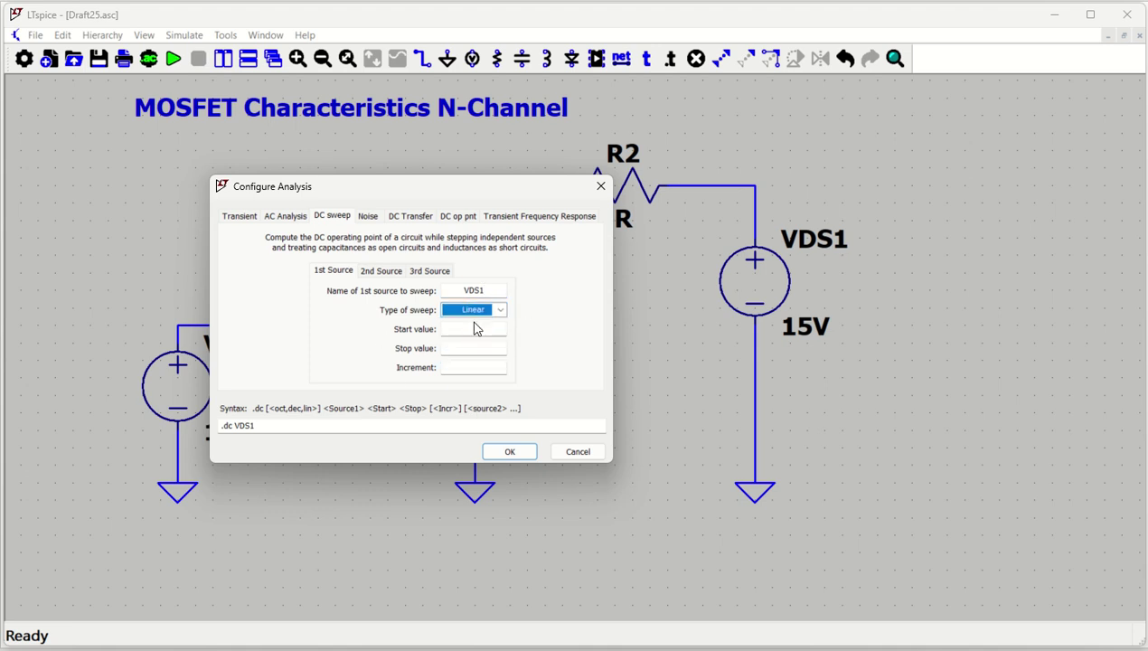
click(479, 329)
text(0)
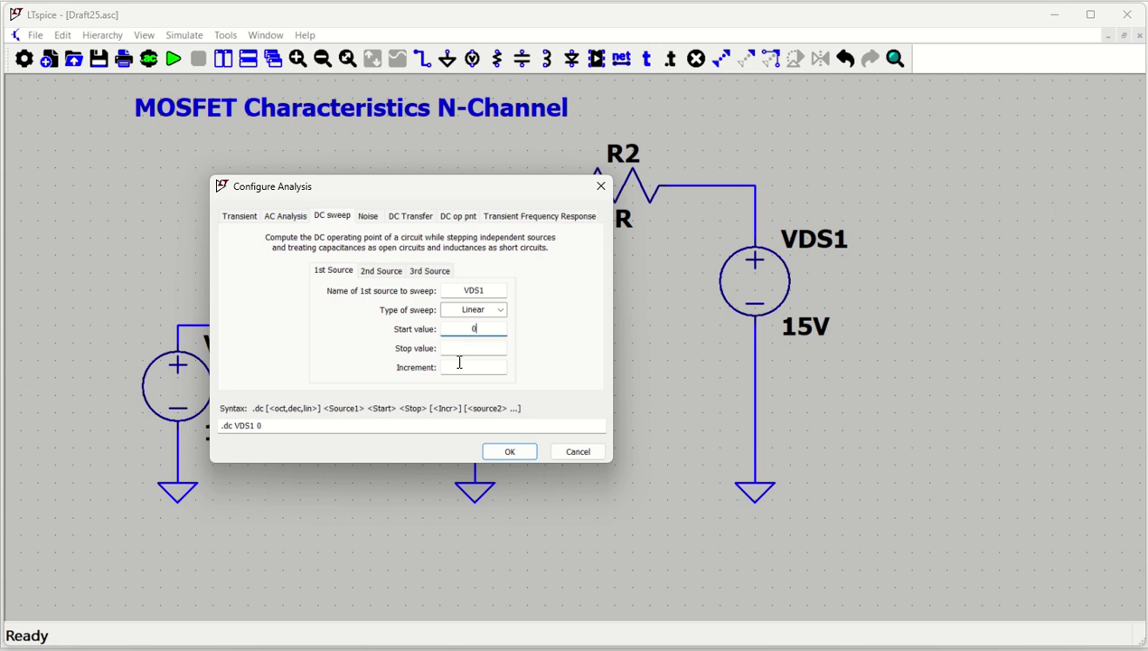
click(468, 348)
click(474, 368)
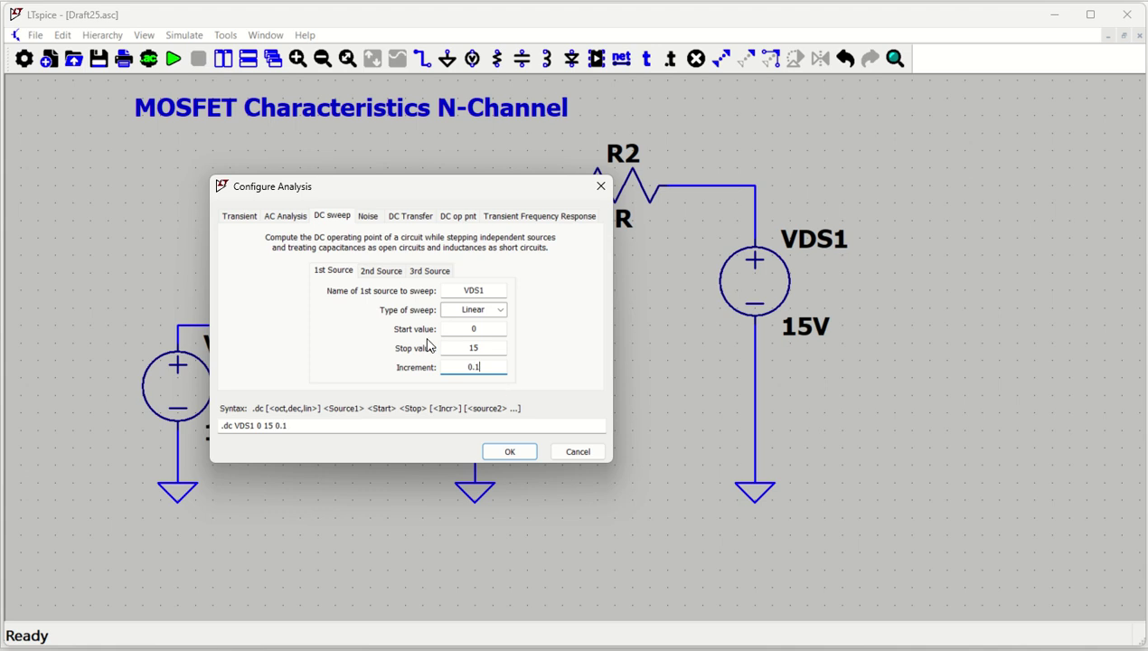
- Add VGS as the second linear sweep source from 0 to 10 in increments of 2, and place the directive below the circuit
click(383, 272)
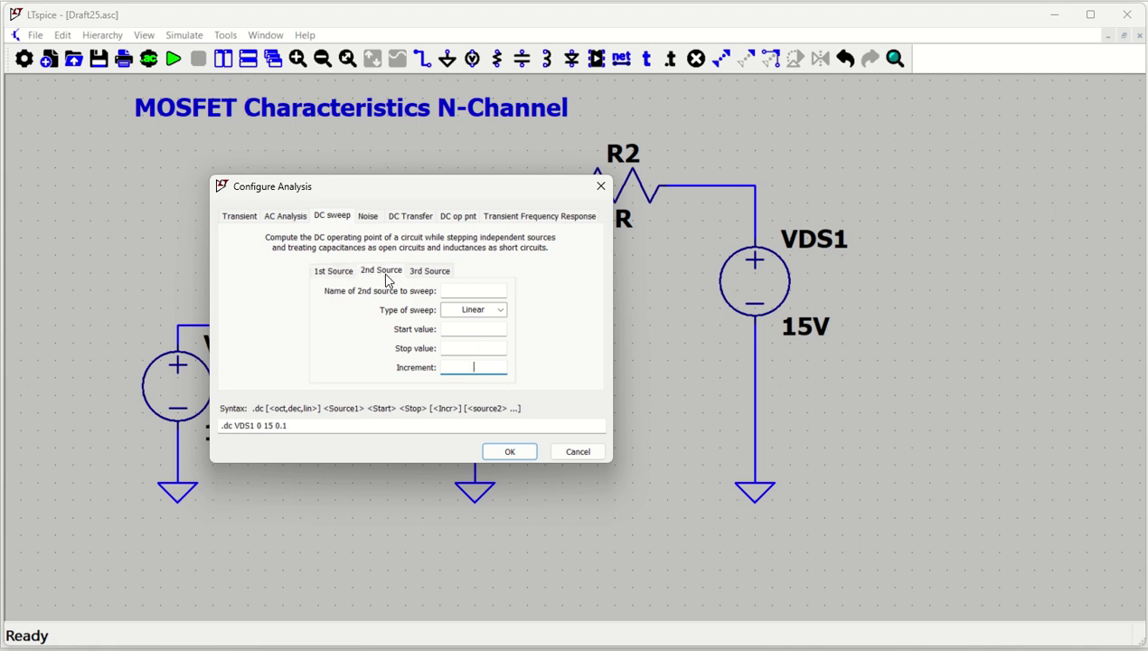
click(482, 291)
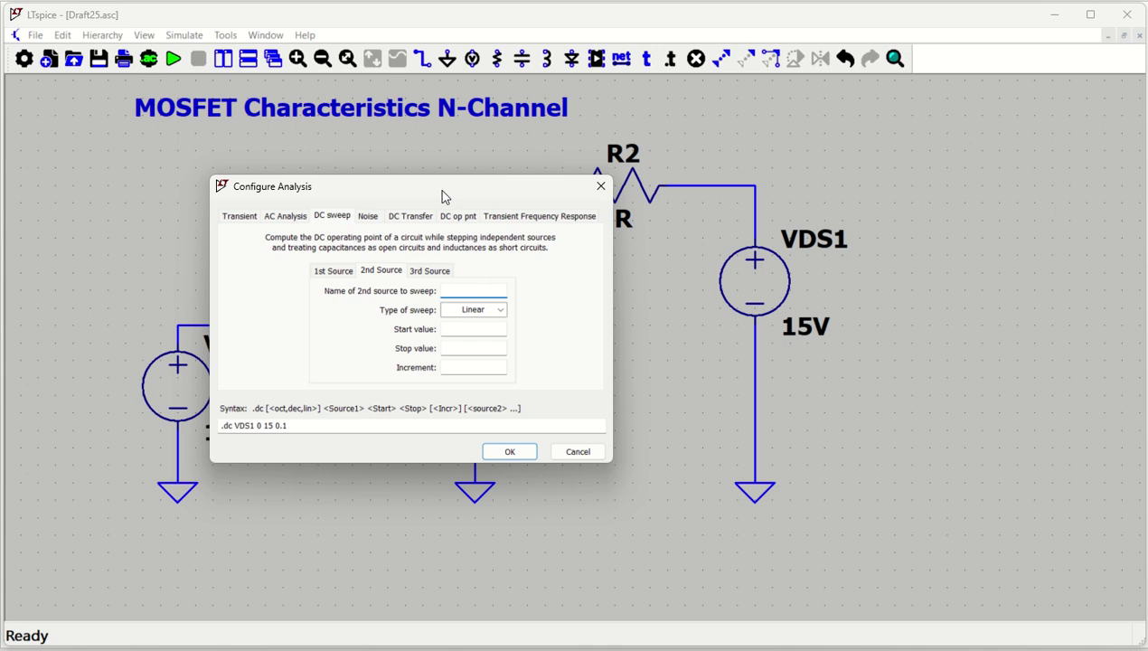
drag(440, 188, 583, 262)
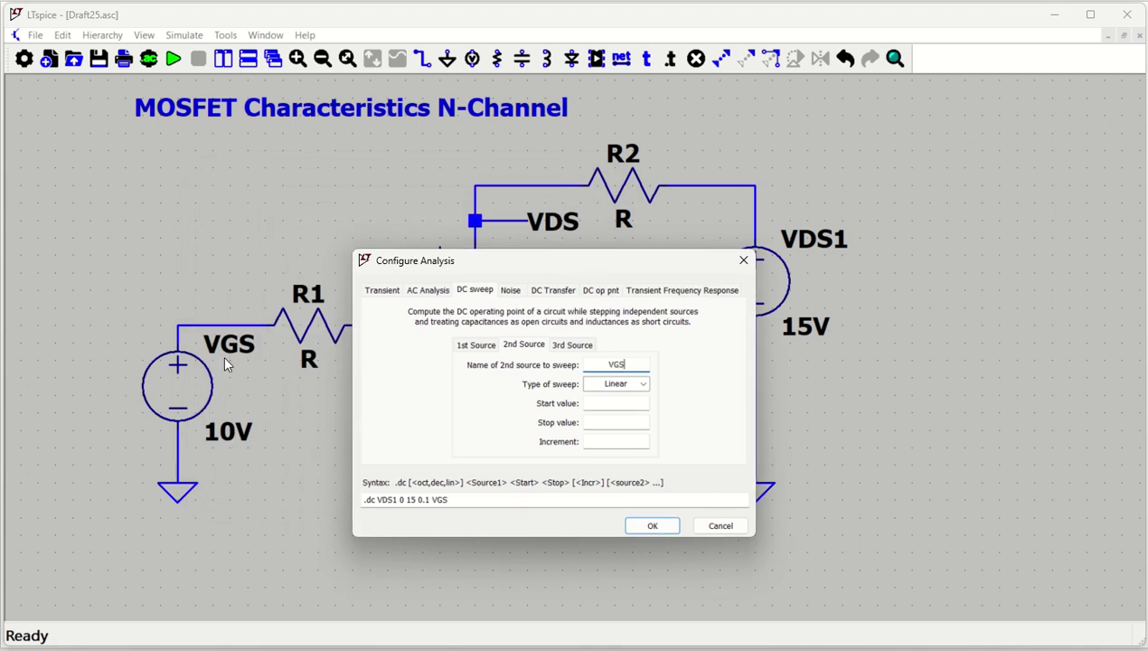
click(620, 403)
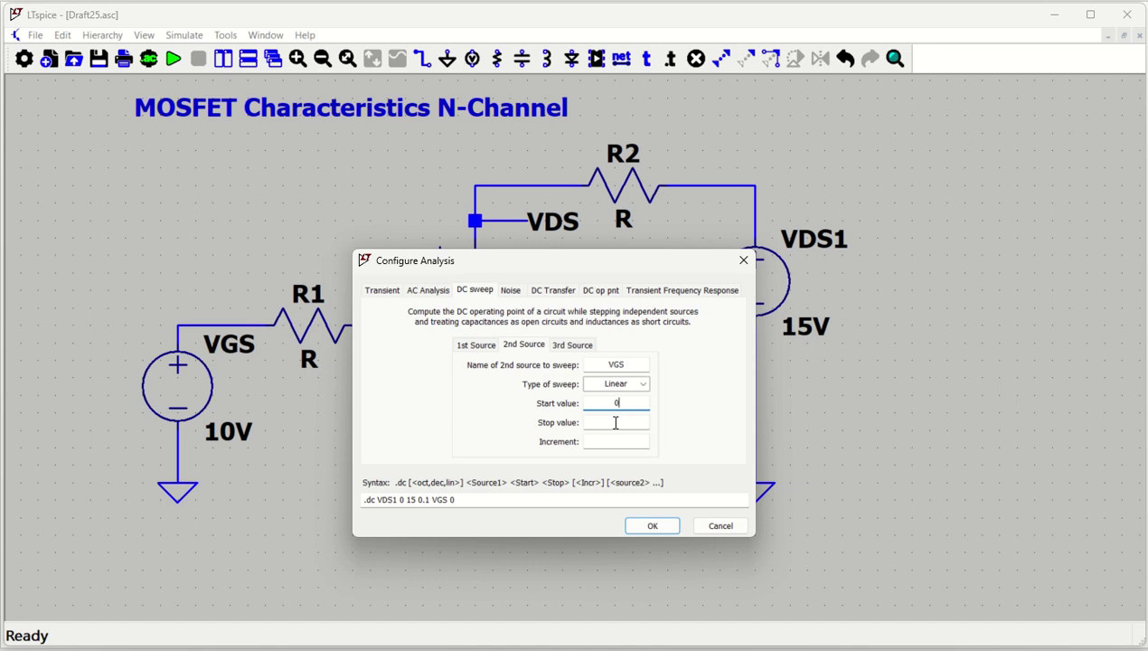
click(615, 423)
text(10)
click(619, 441)
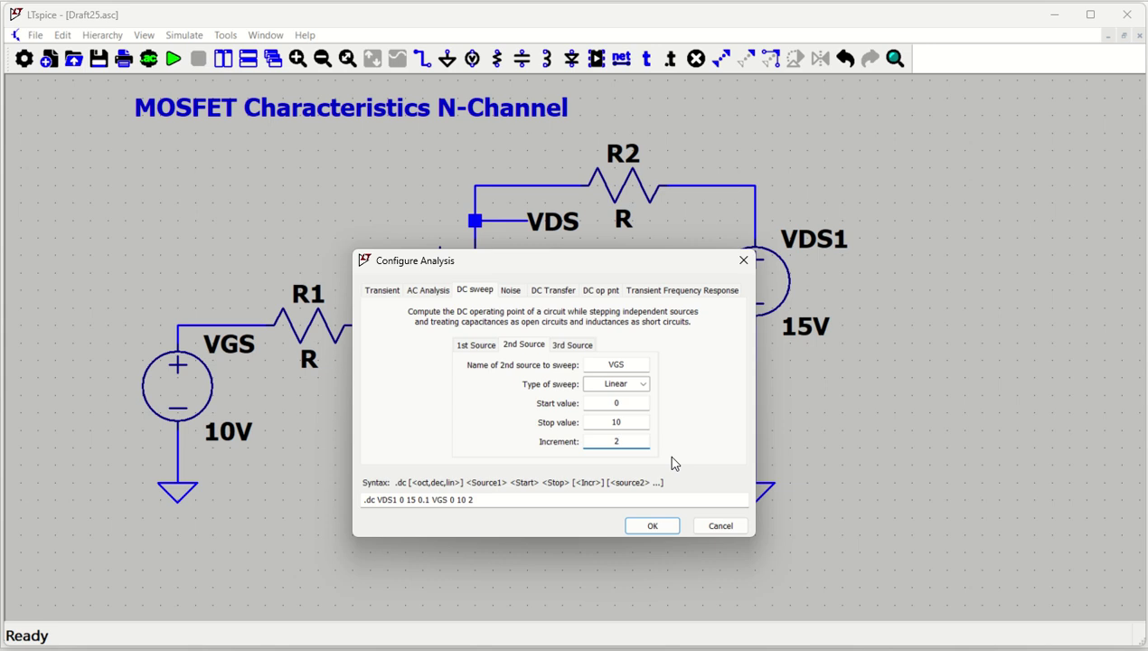
click(644, 533)
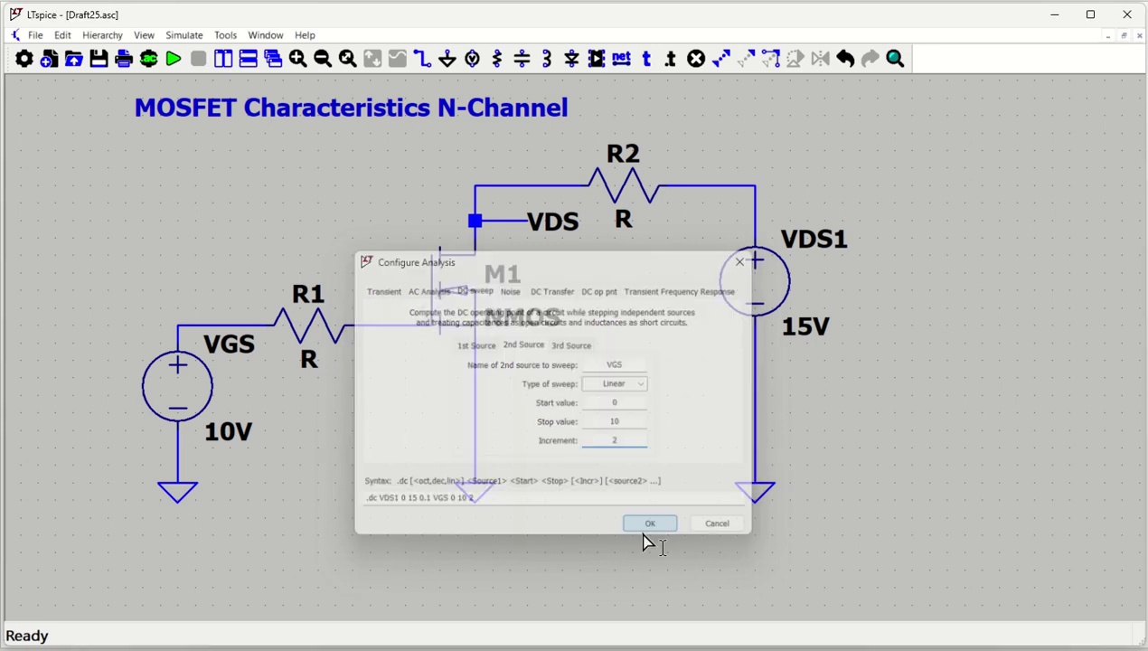
click(246, 534)
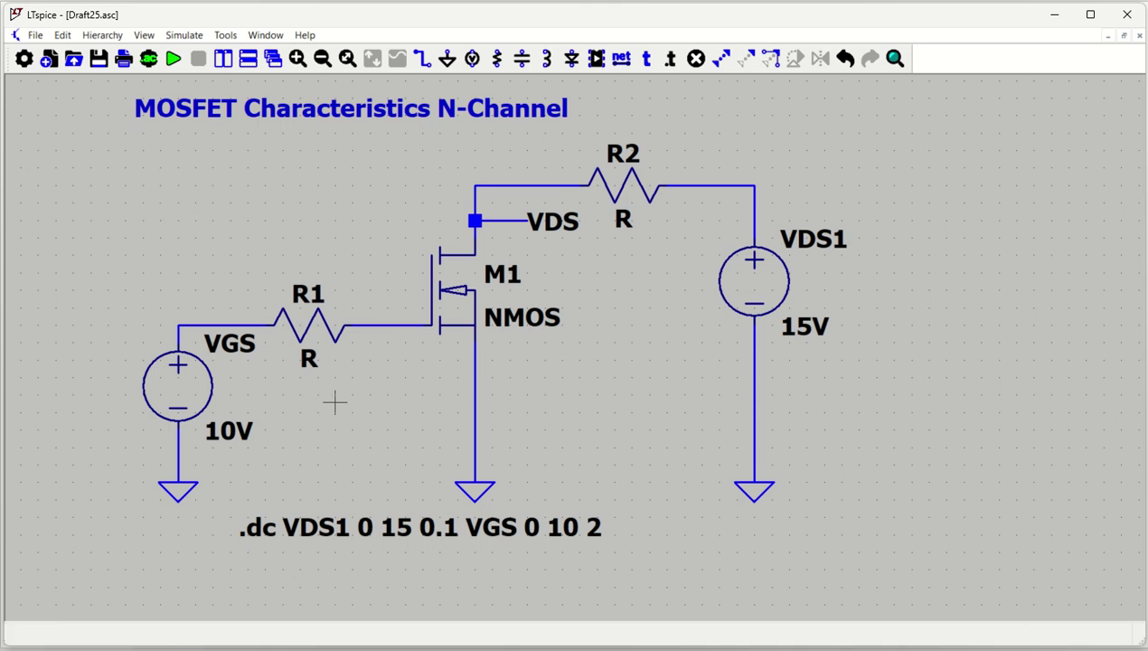
- Set R1 to 100 ohms and R2 to 10 ohms, and run the DC sweep simulation
right_click(305, 326)
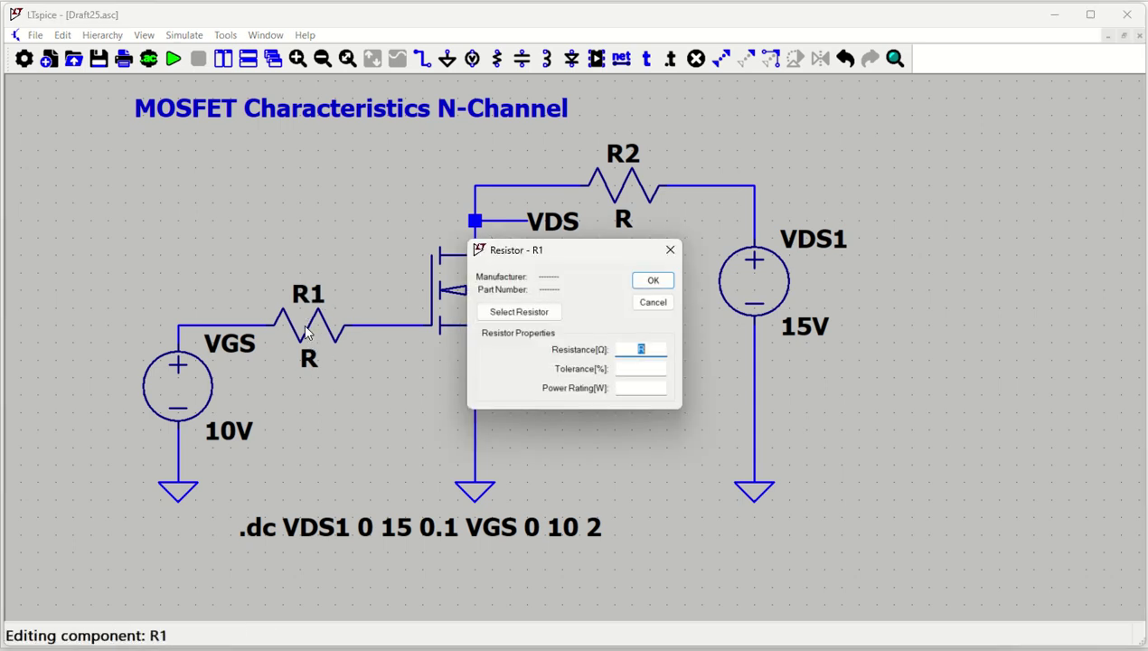
key(Return)
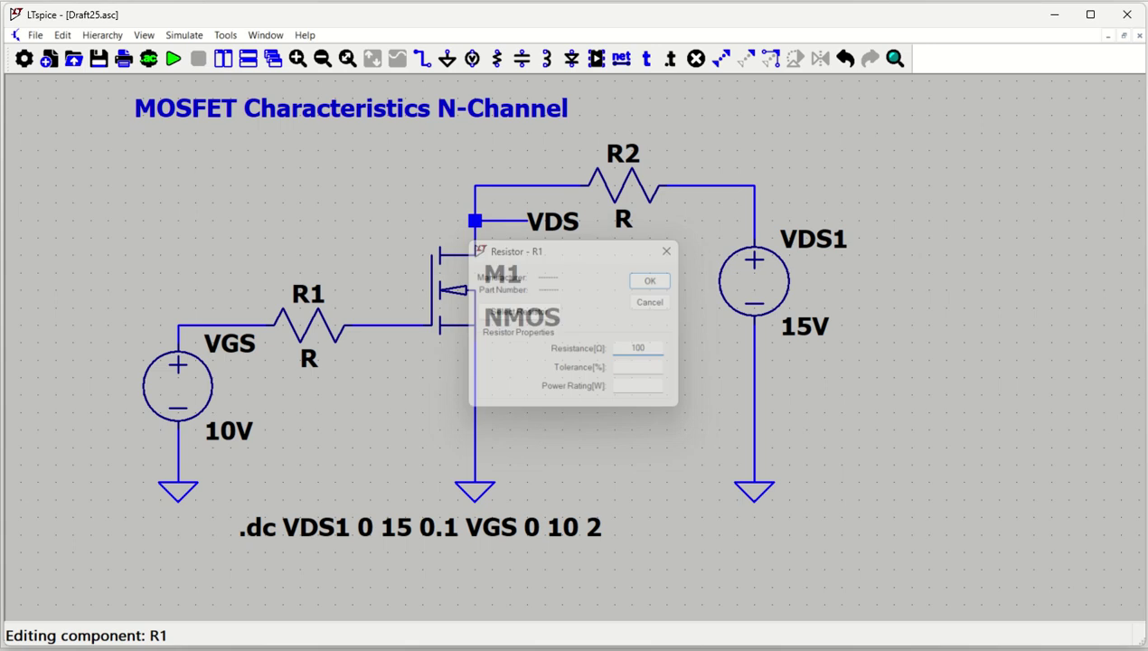
right_click(621, 186)
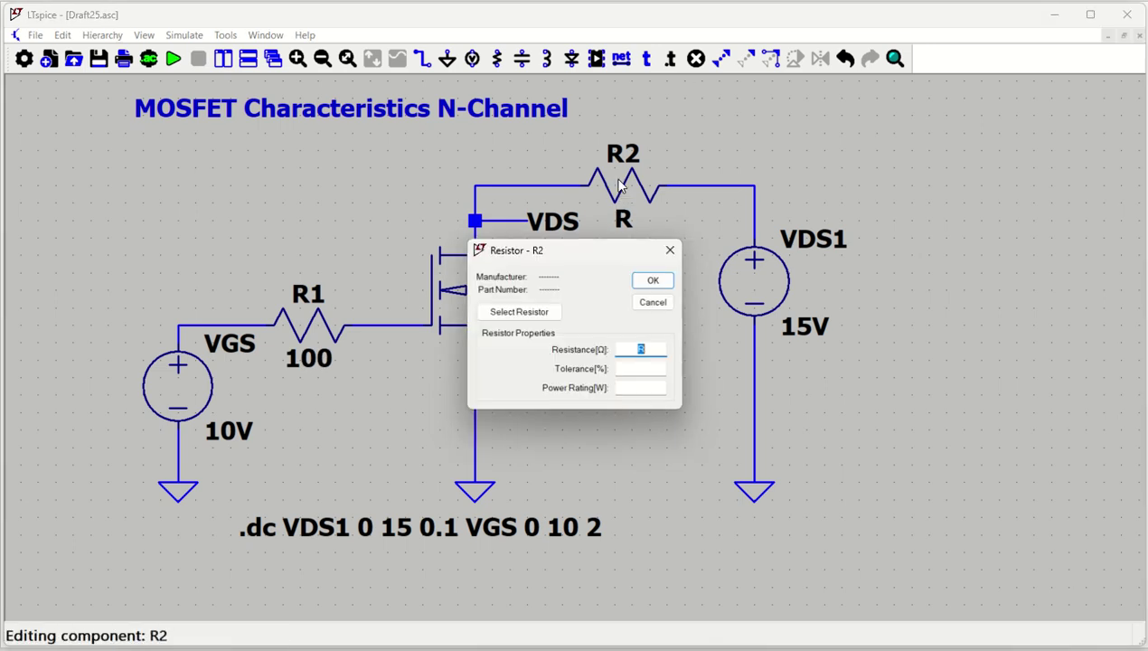
key(Return)
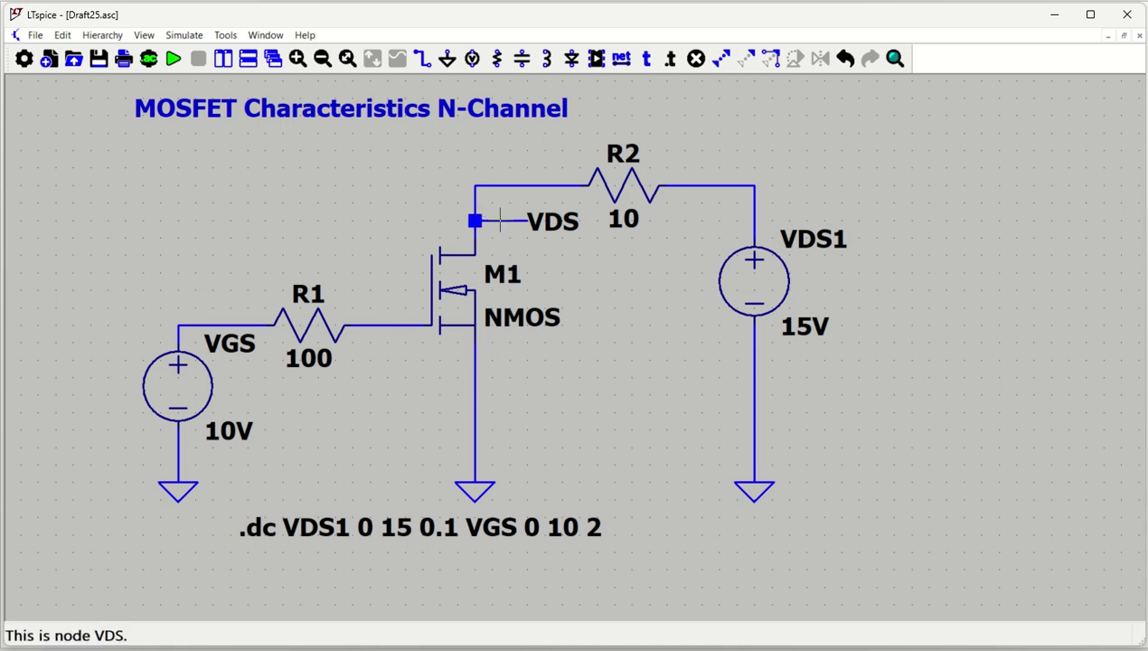
click(173, 58)
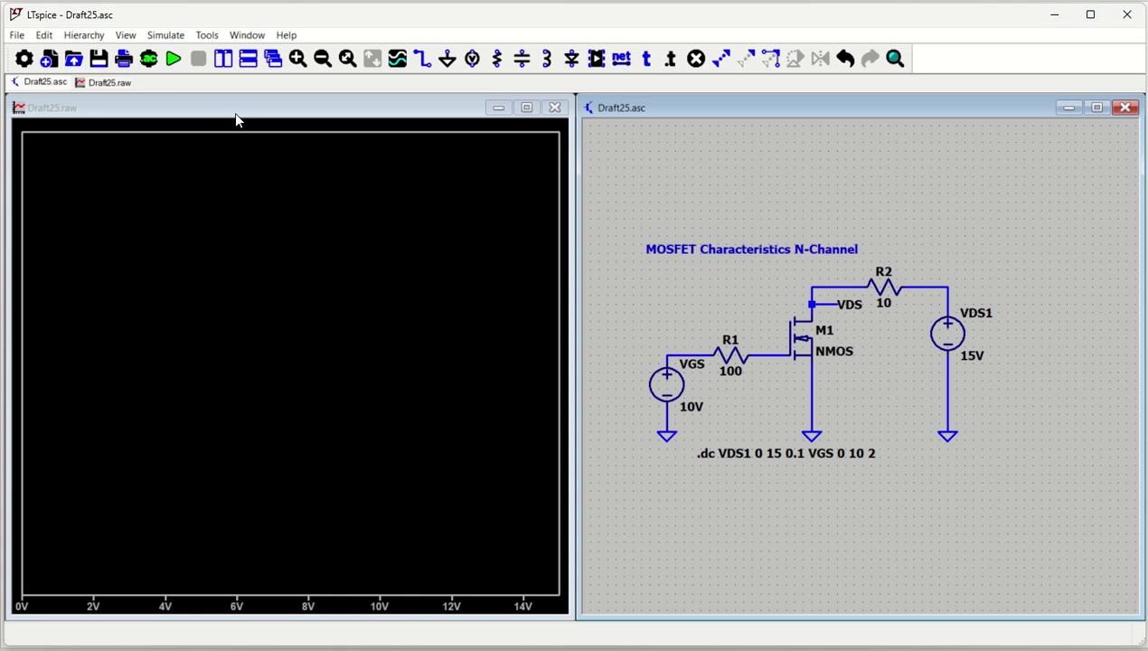
- Tile the schematic and waveform windows side by side and plot the current through R2
click(224, 60)
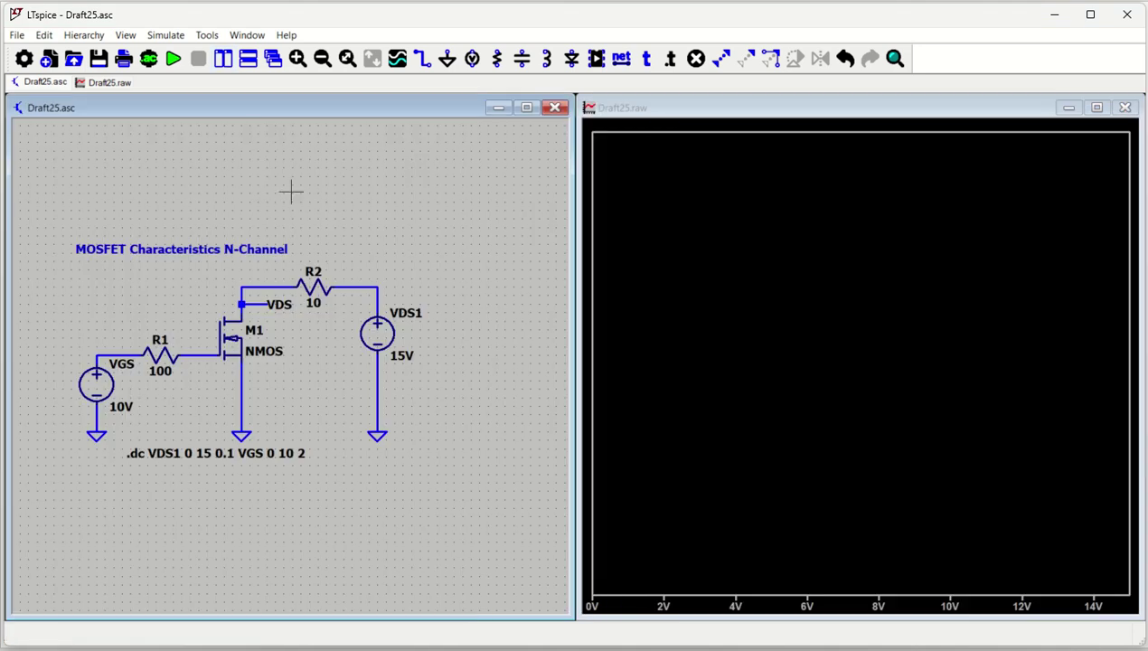
scroll(292, 196, up, 2)
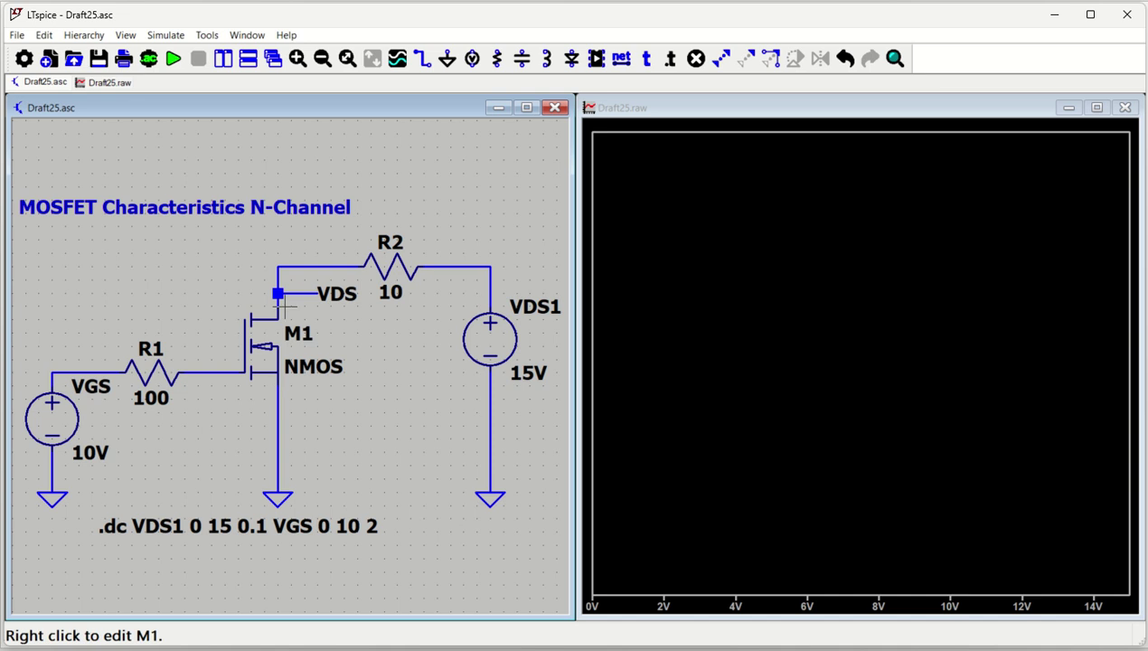
click(391, 267)
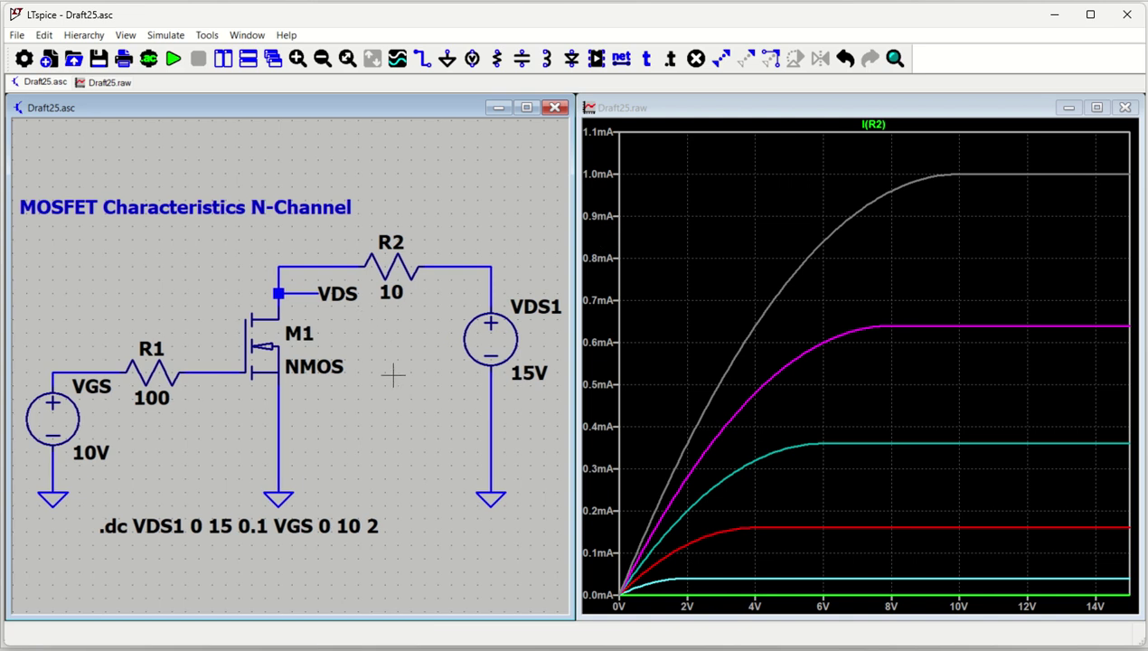
- Change the quantity plotted on the waveform's horizontal axis to V(Vds)
right_click(873, 593)
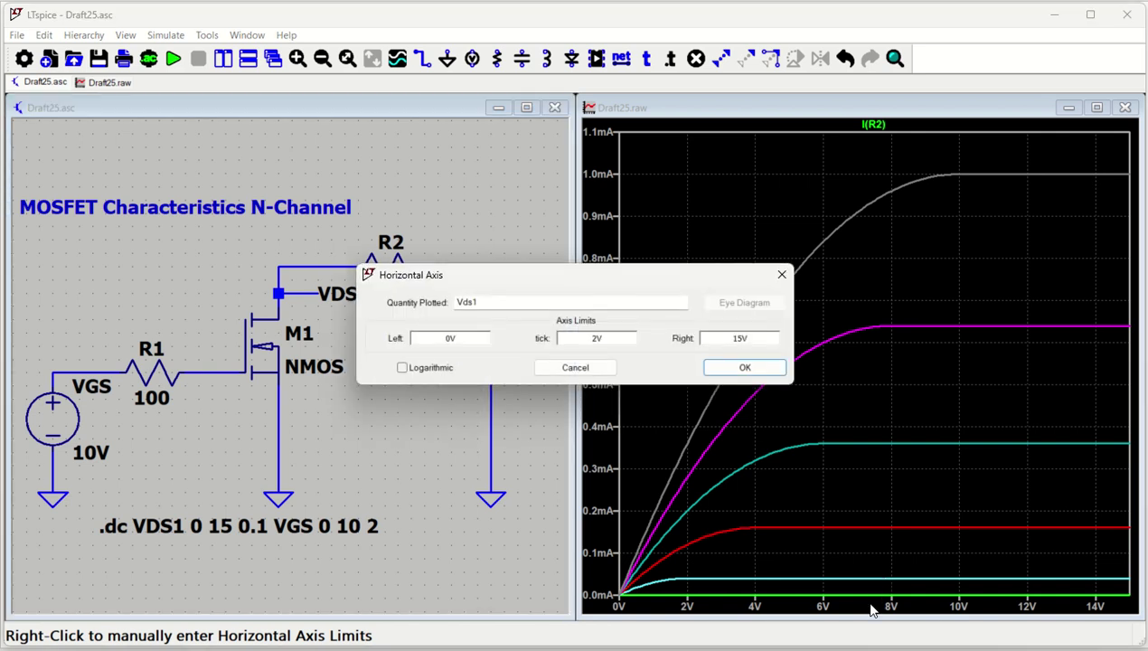
click(485, 302)
key(BackSpace)
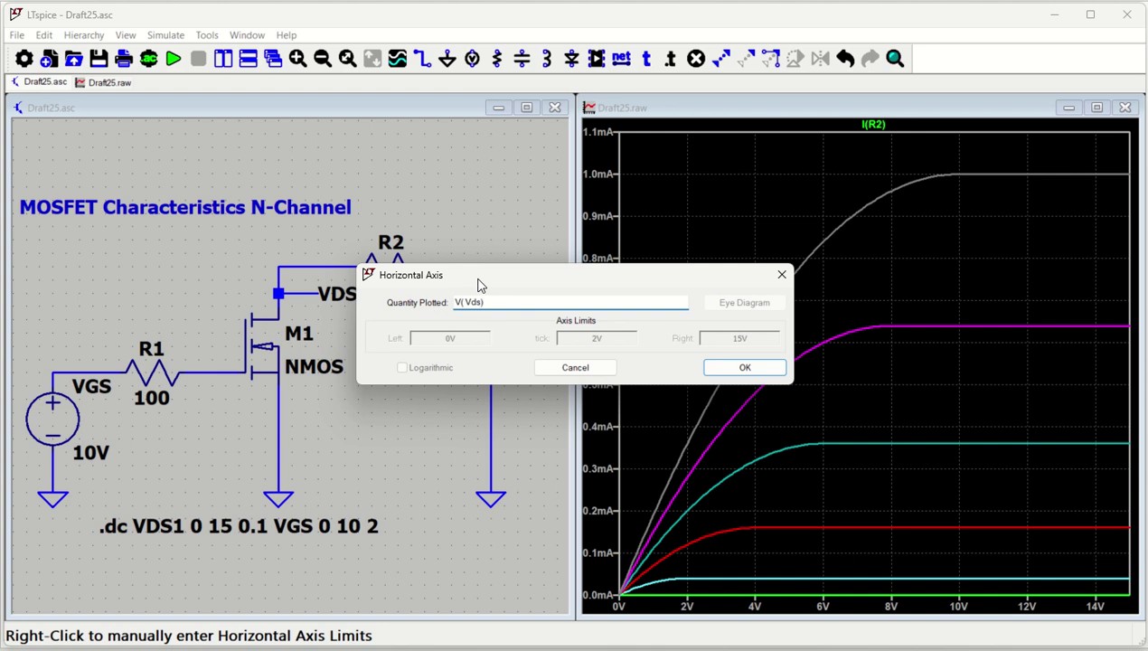
drag(479, 286, 524, 324)
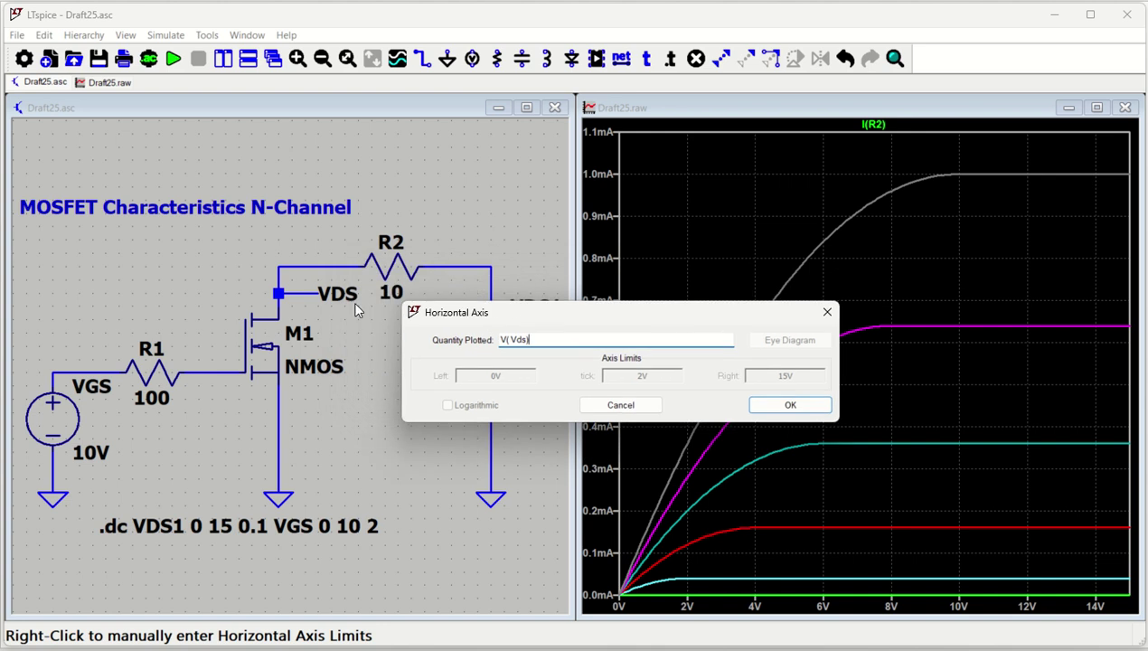
click(783, 405)
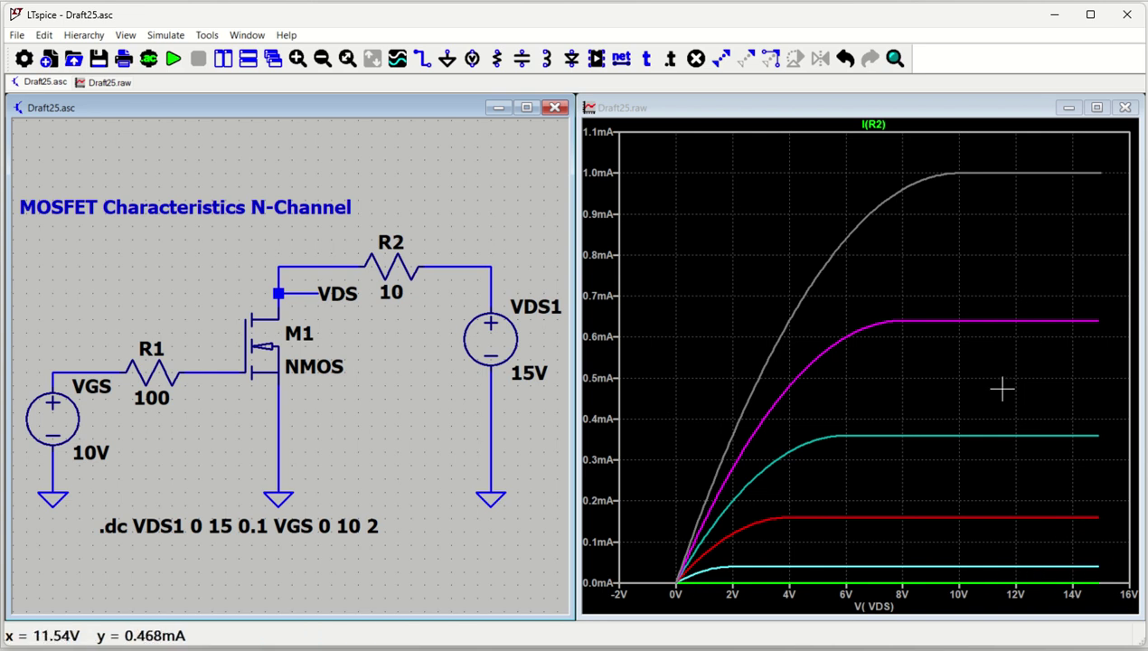
- Annotate the plot with the VGS step labels, placing them in the empty area above the rising curves
right_click(750, 199)
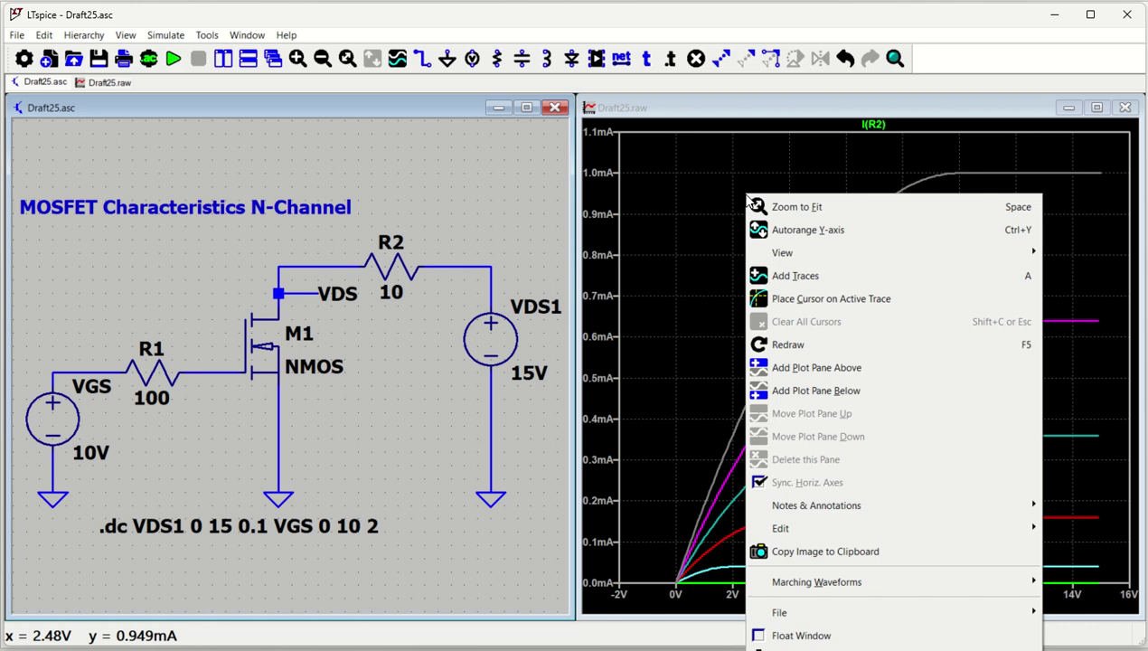
click(686, 217)
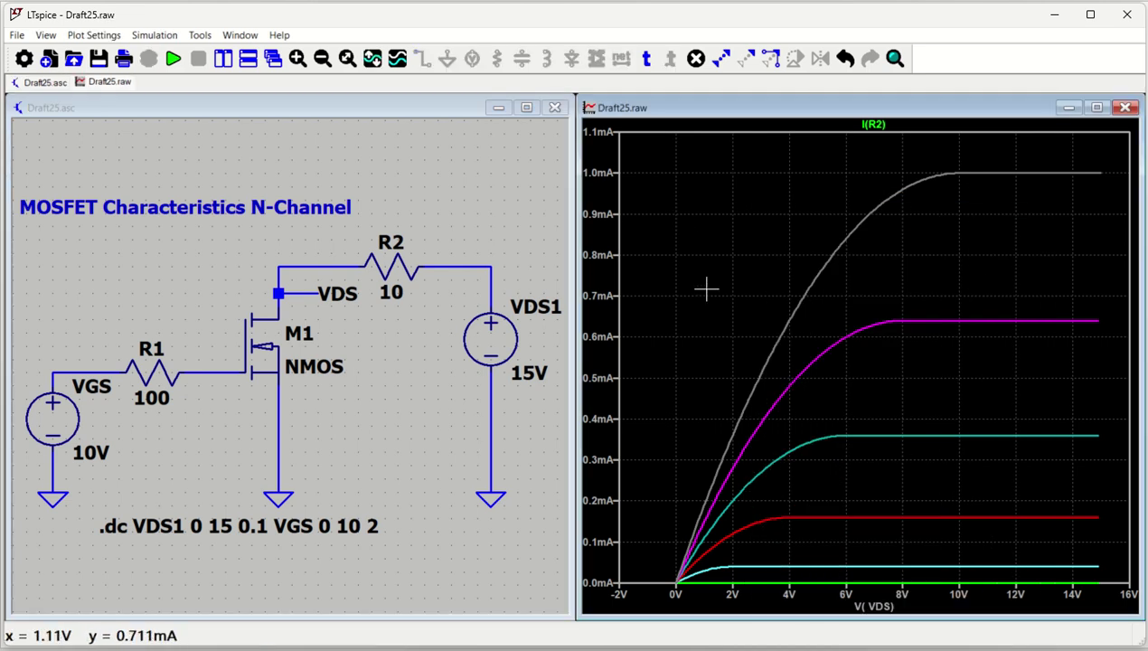
right_click(693, 237)
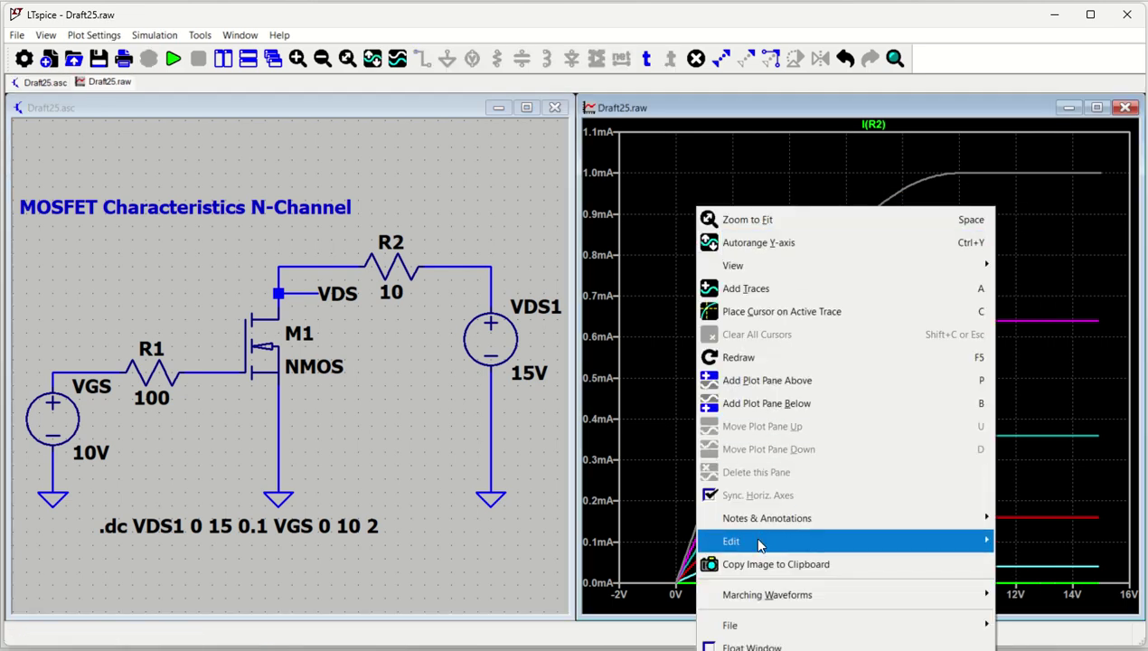
mouse_move(768, 523)
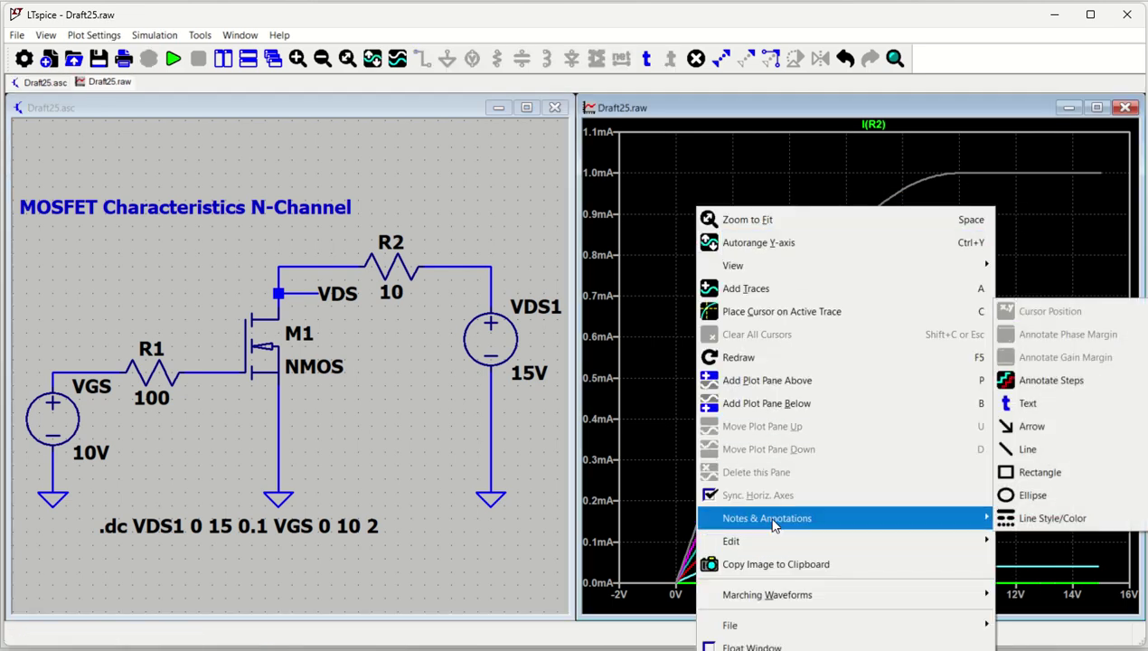
click(1076, 382)
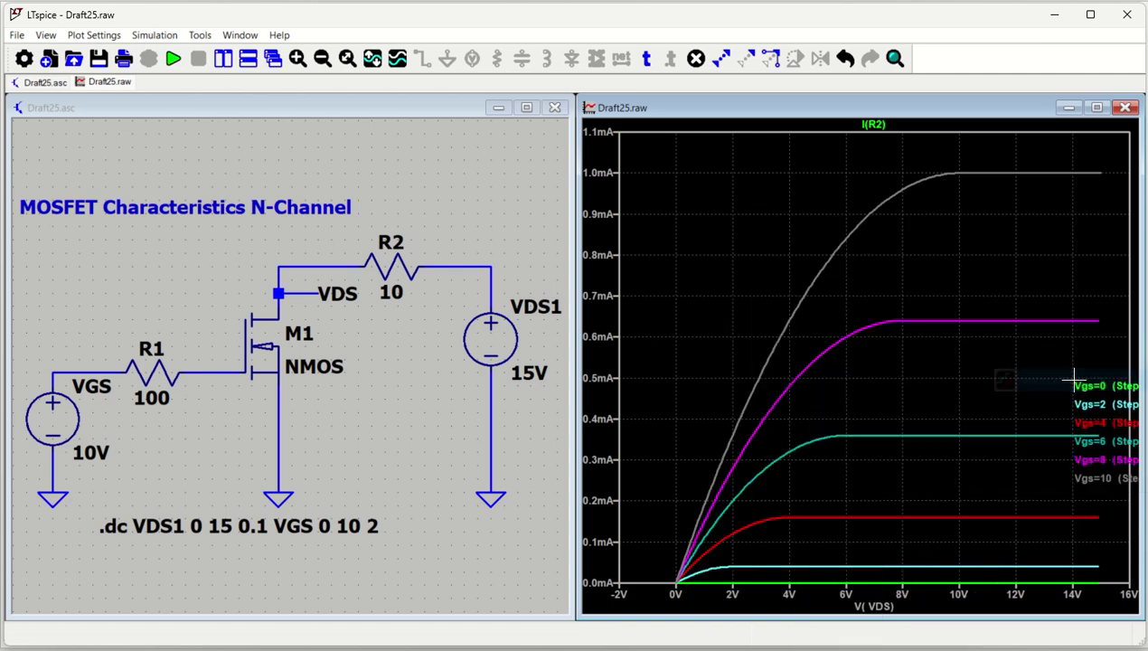
click(710, 206)
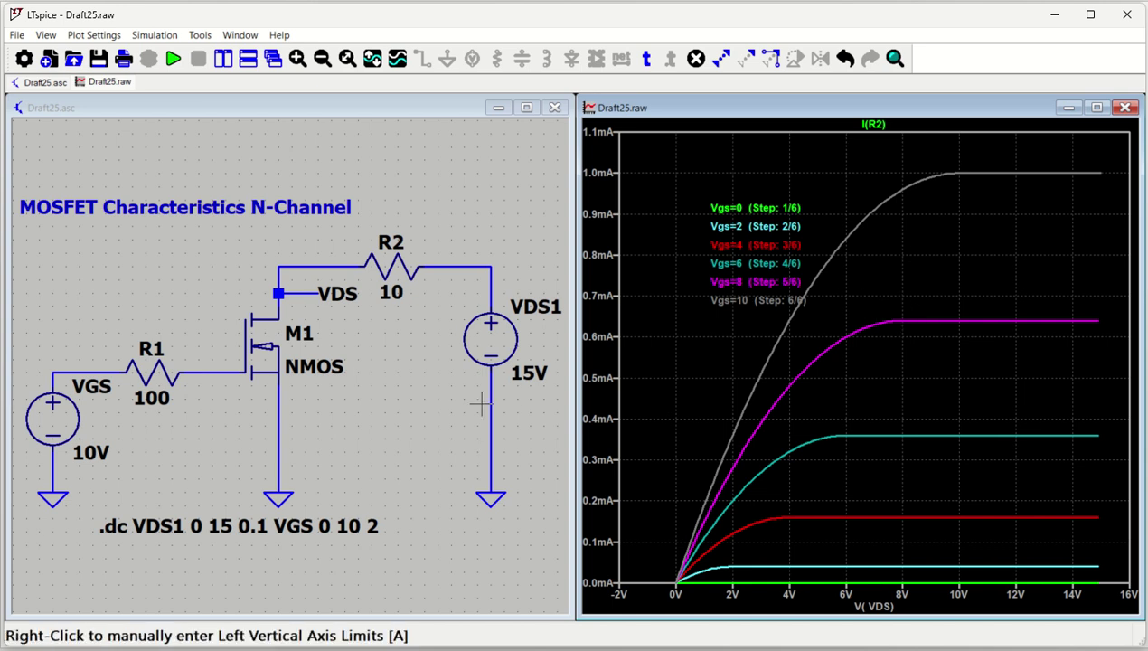
- Copy the whole N-channel circuit with its title and sweep directive into a new schematic
click(398, 412)
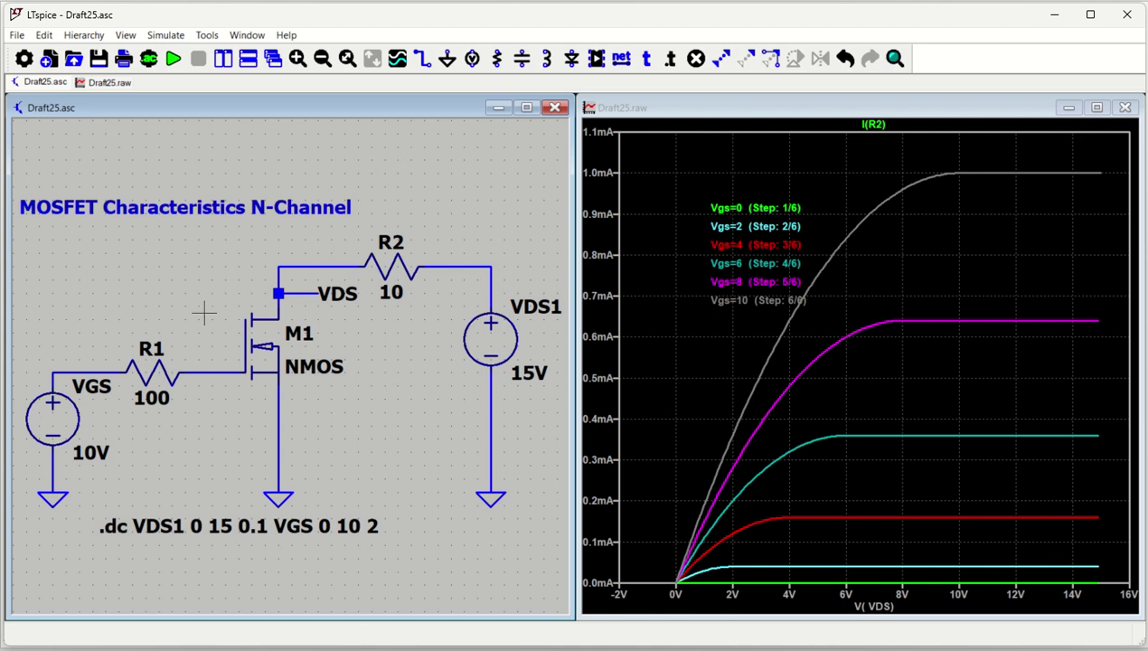
scroll(267, 366, down, 2)
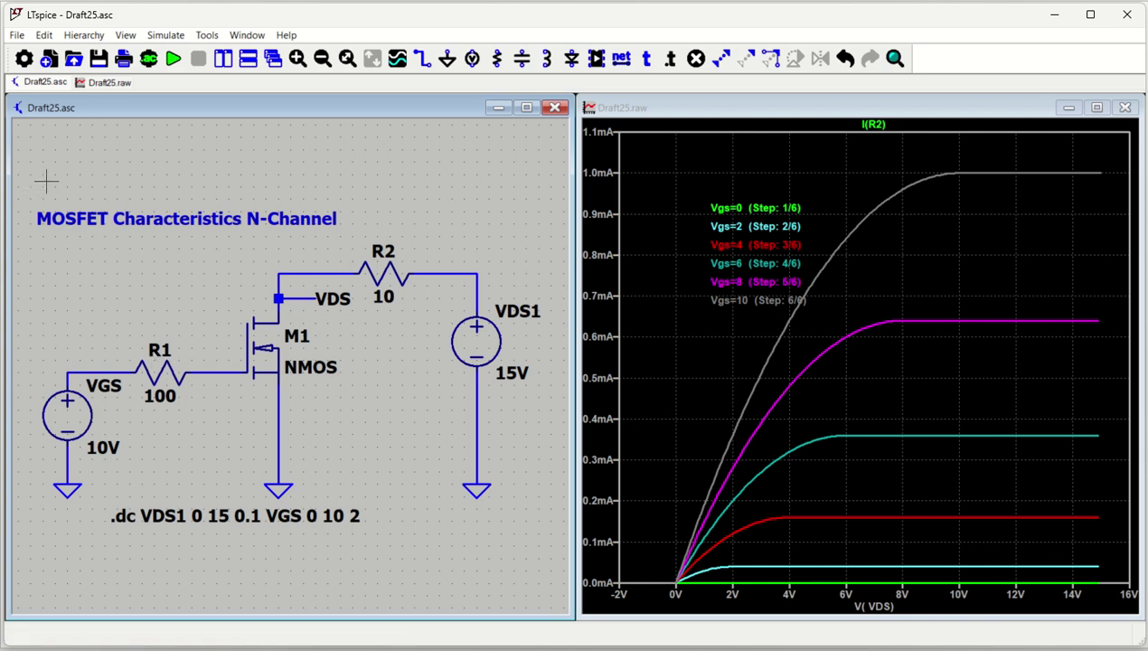
scroll(46, 182, up, 1)
drag(31, 175, 556, 569)
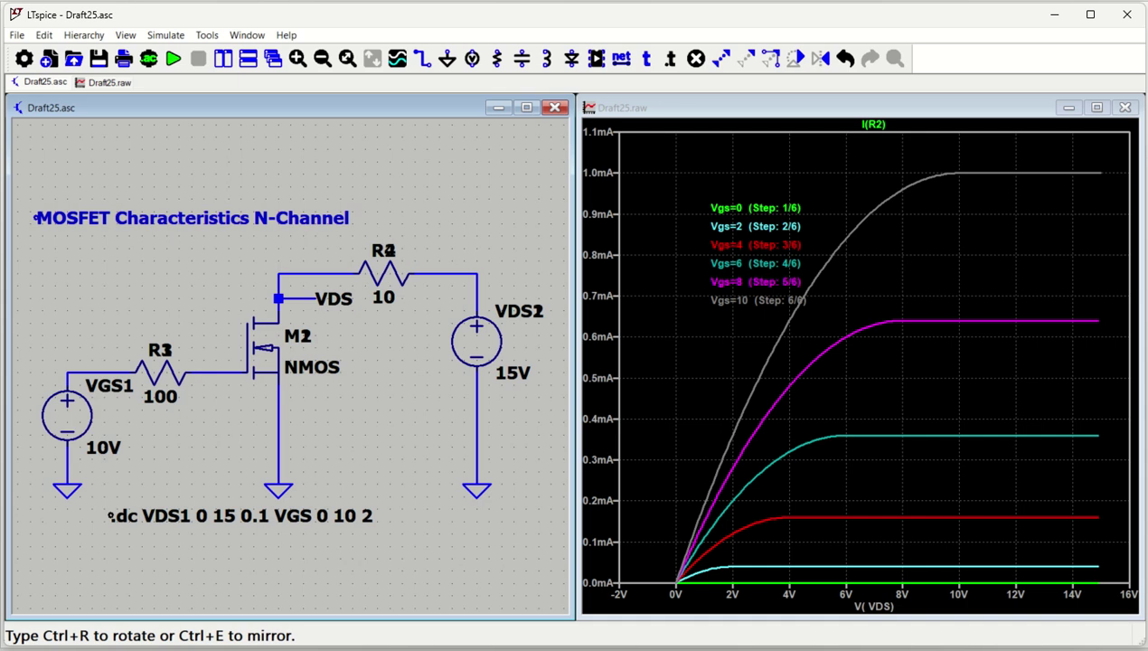
key(ctrl+n)
scroll(588, 379, down, 3)
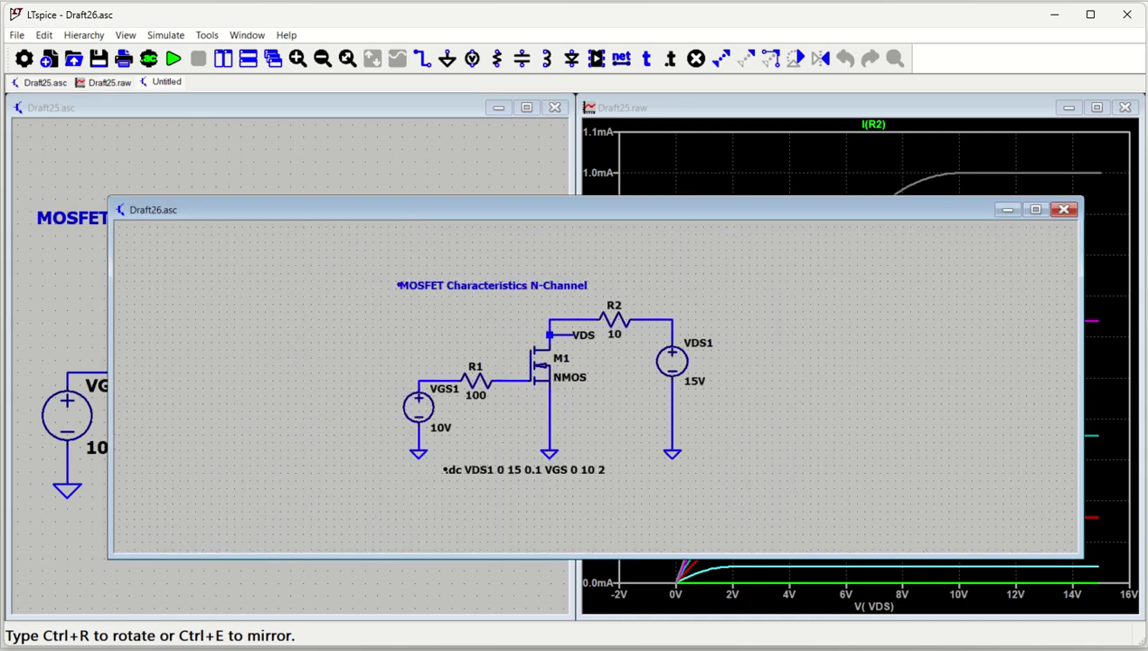
scroll(615, 403, down, 3)
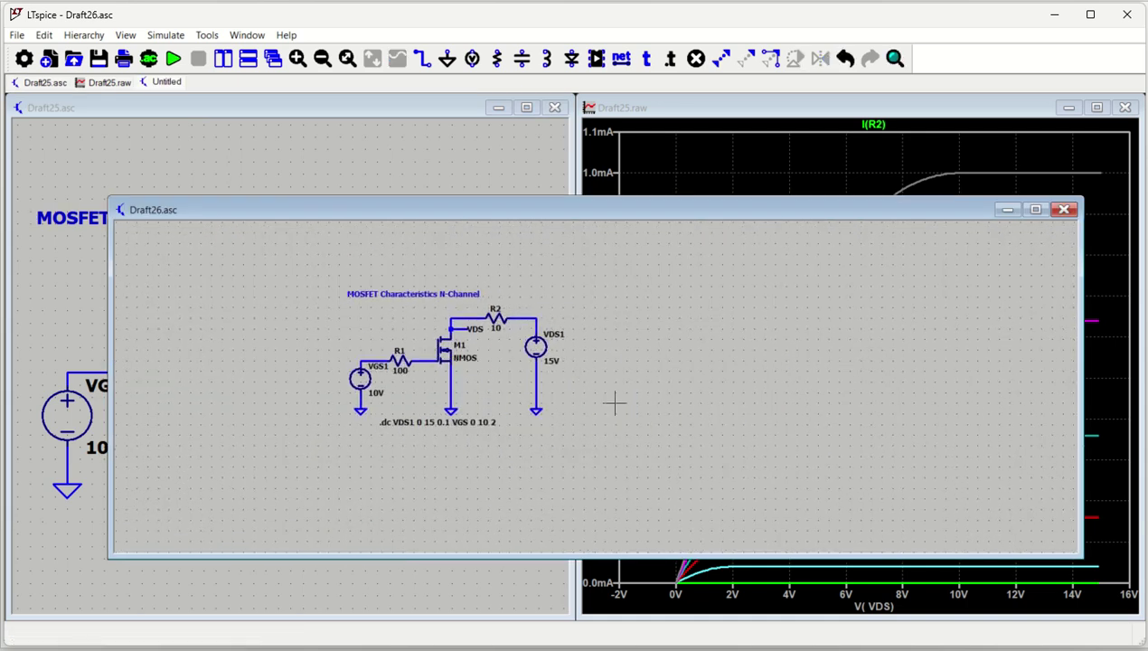
key(space)
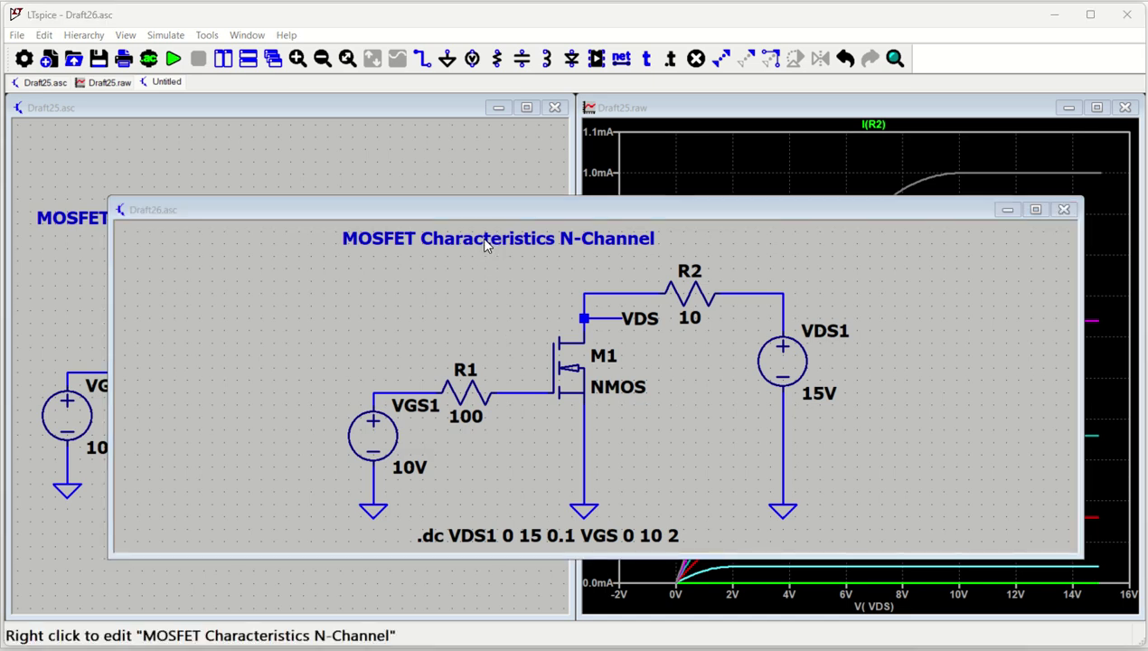
- Change the copied schematic's title comment to "MOSFET Characteristics P-Channel"
right_click(480, 237)
click(510, 341)
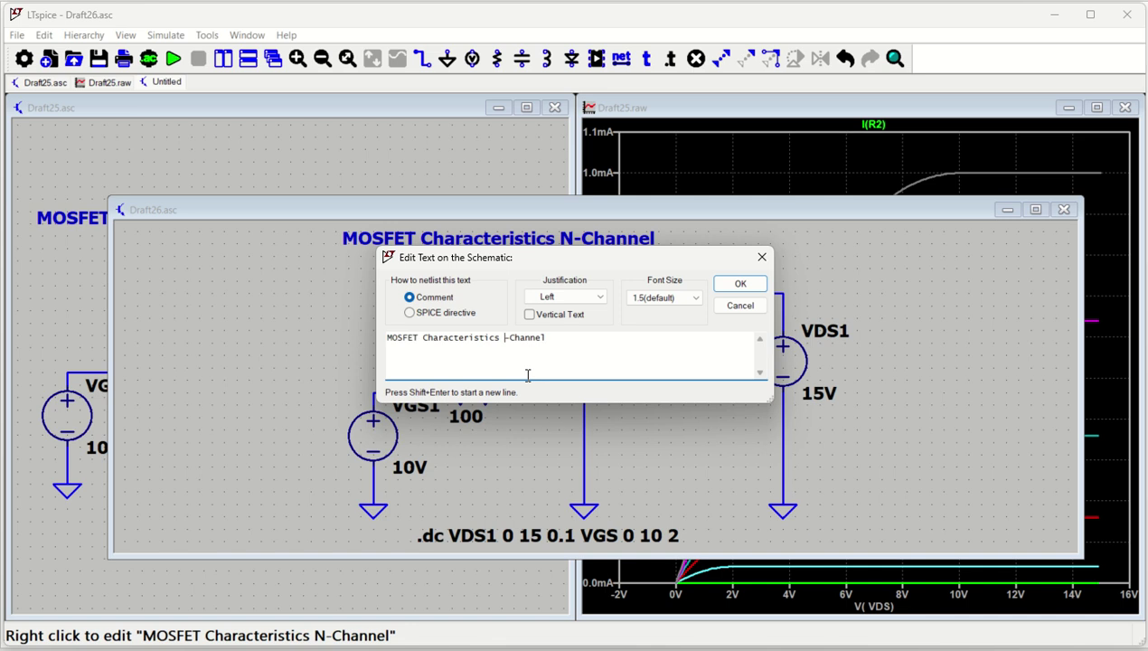
key(Return)
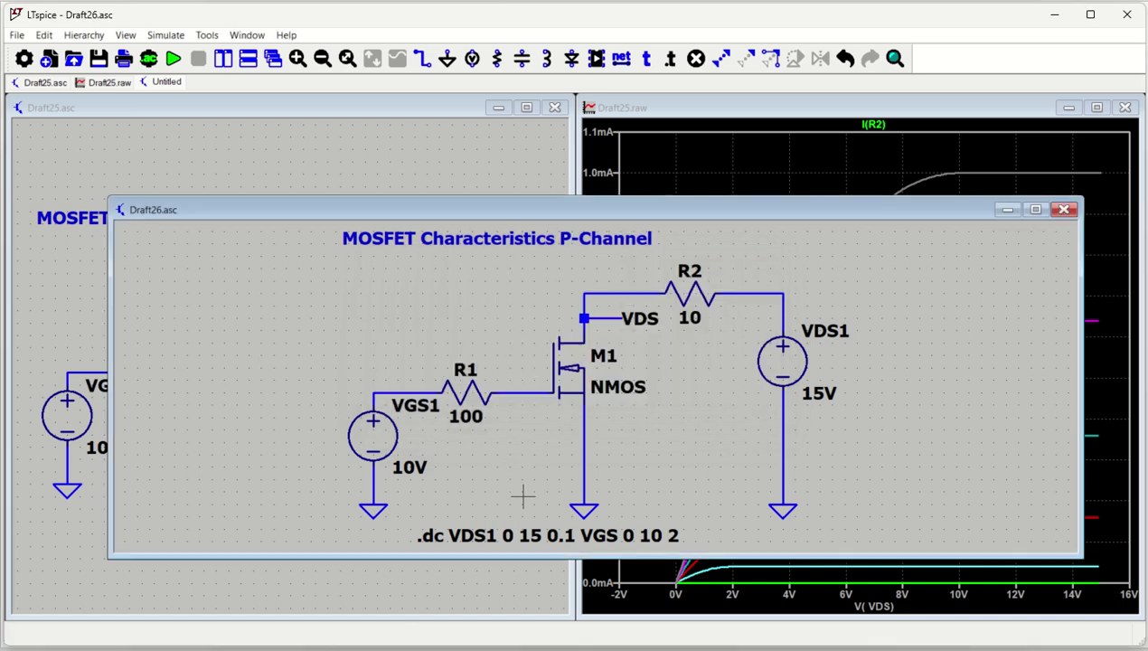
- Maximize the new schematic and replace the NMOS transistor with a pmos component connected to the same wires
click(1035, 210)
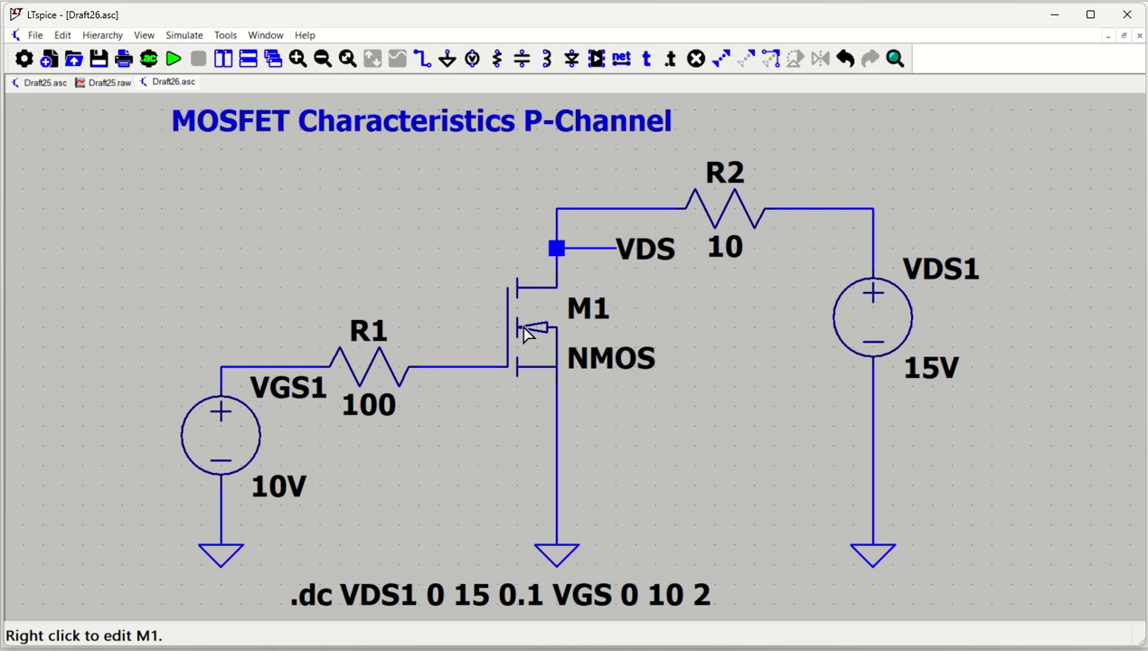
key(Delete)
click(529, 328)
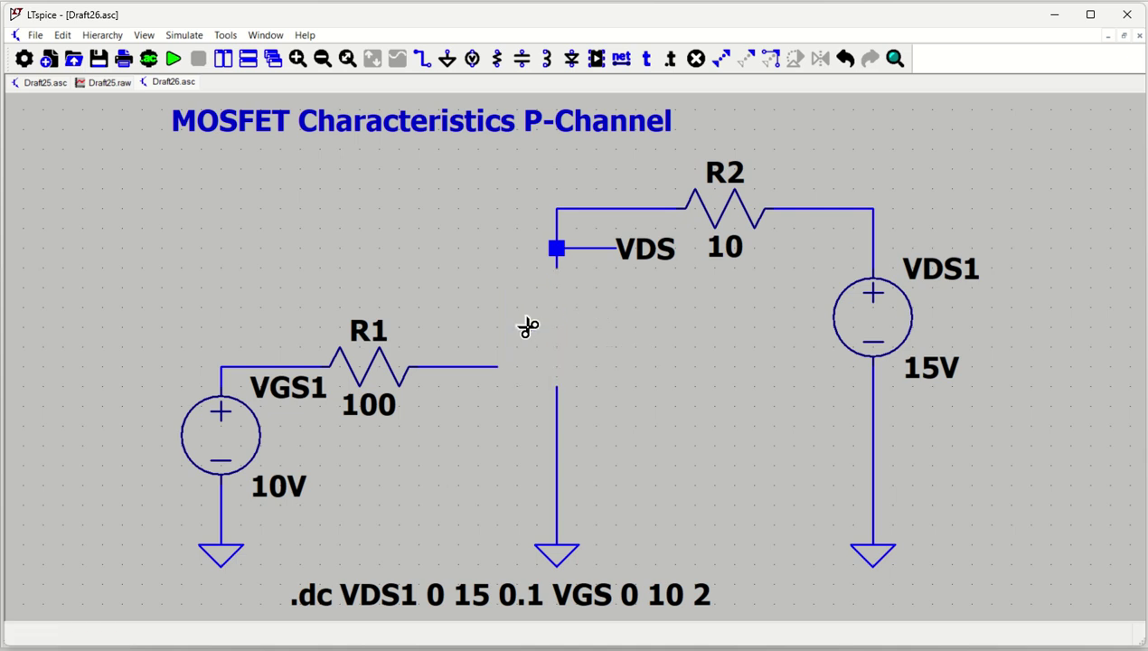
key(F2)
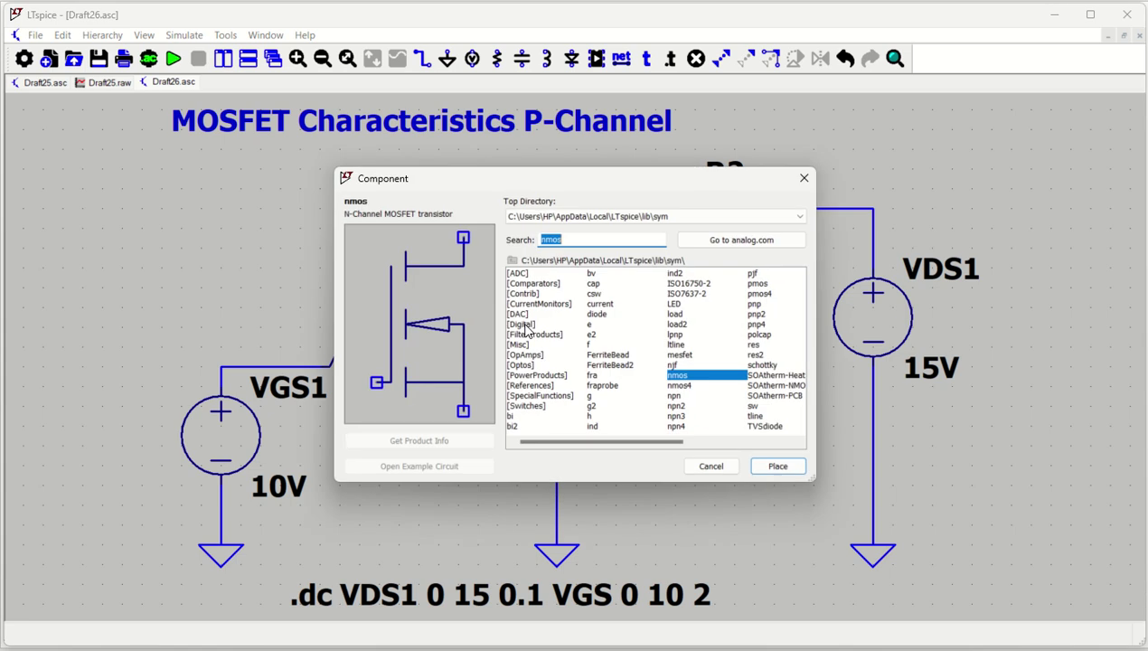
text(pmo)
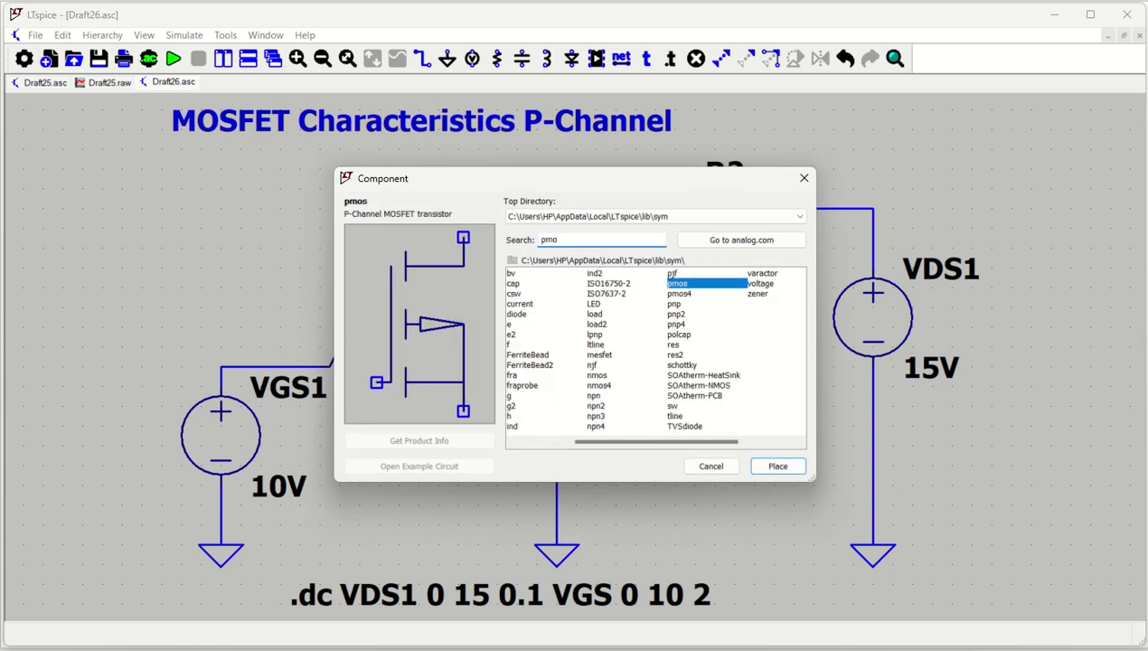
key(Return)
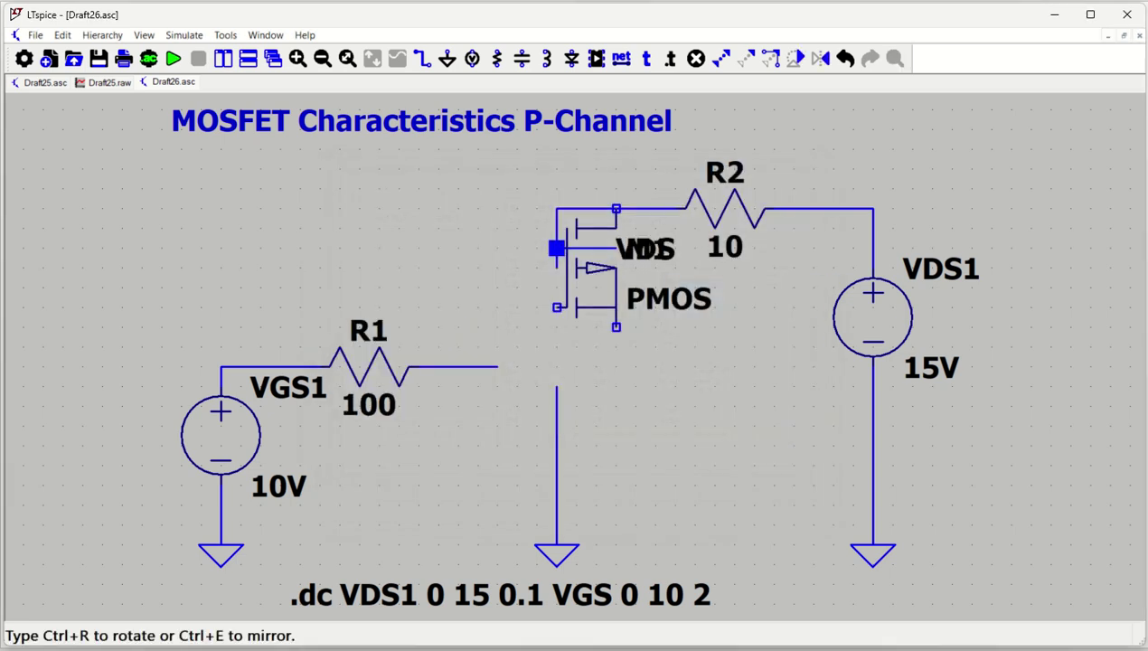
click(497, 269)
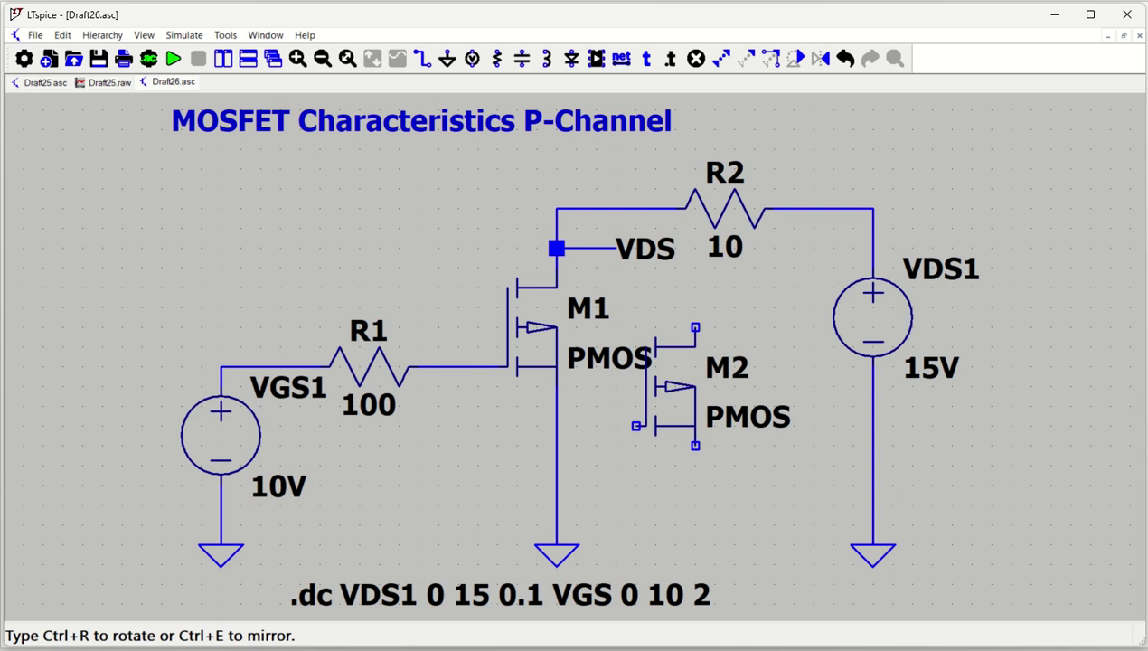
key(Escape)
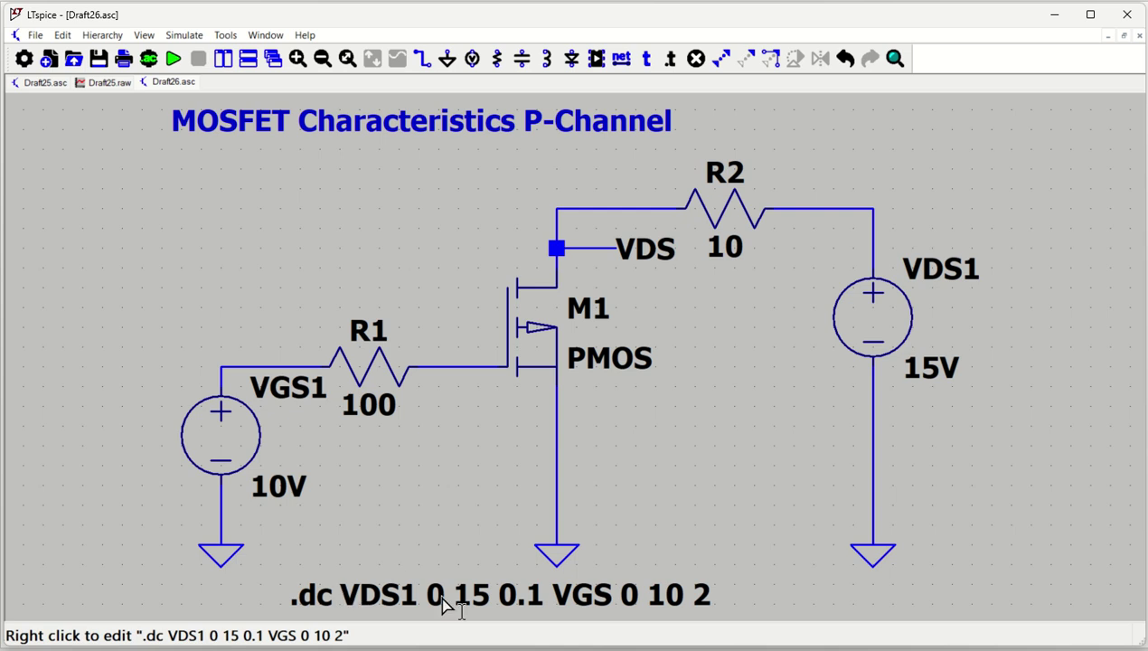
- Set the first DC sweep source, VDS1, to start at -15 and stop at 0
click(150, 59)
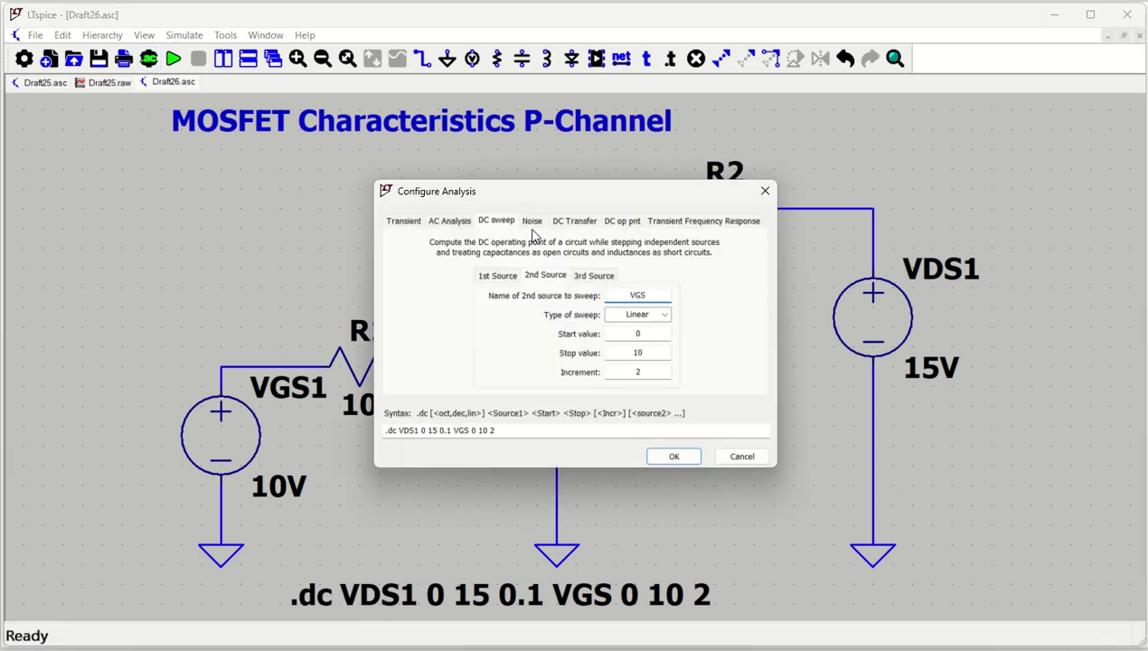
click(499, 277)
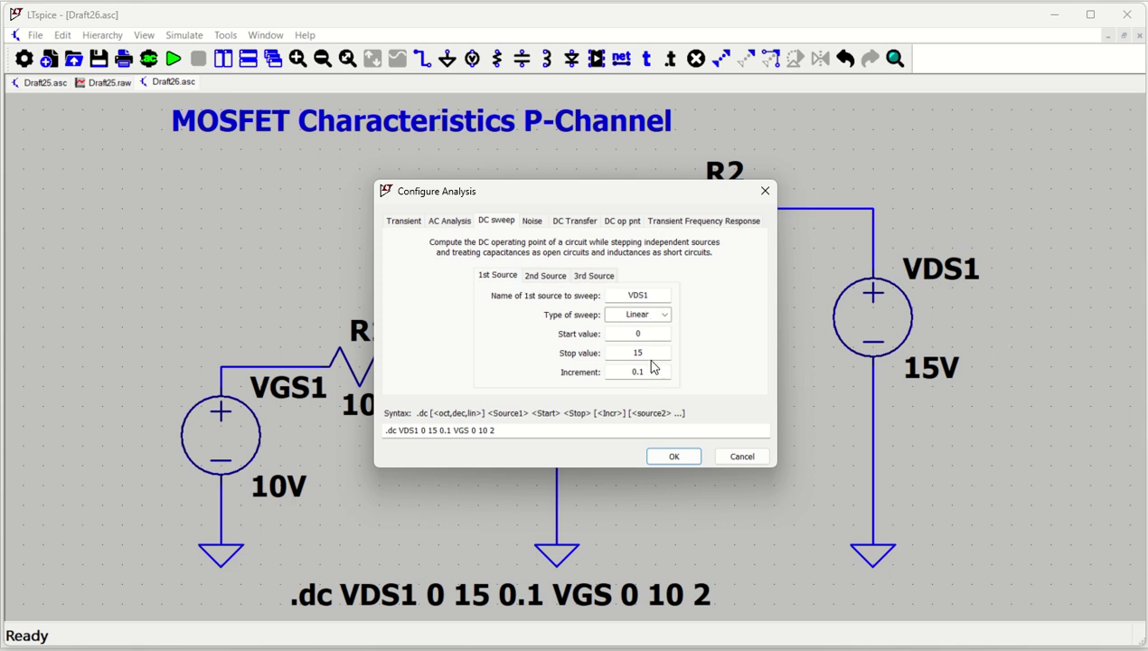
drag(656, 194, 379, 197)
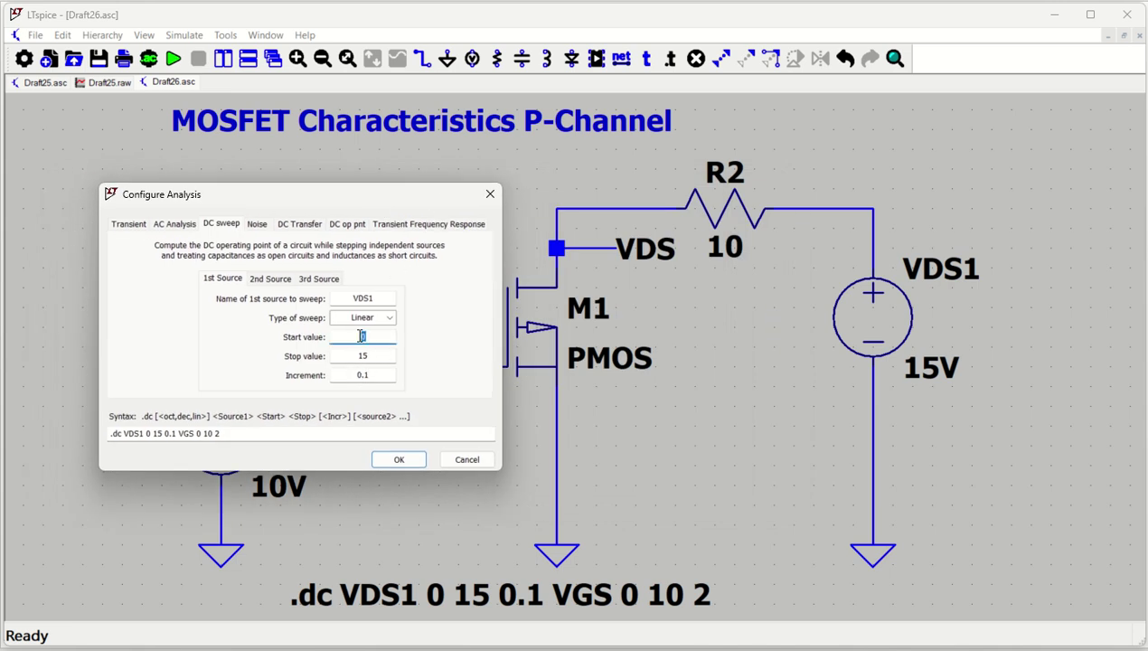
text(-15)
key(Tab)
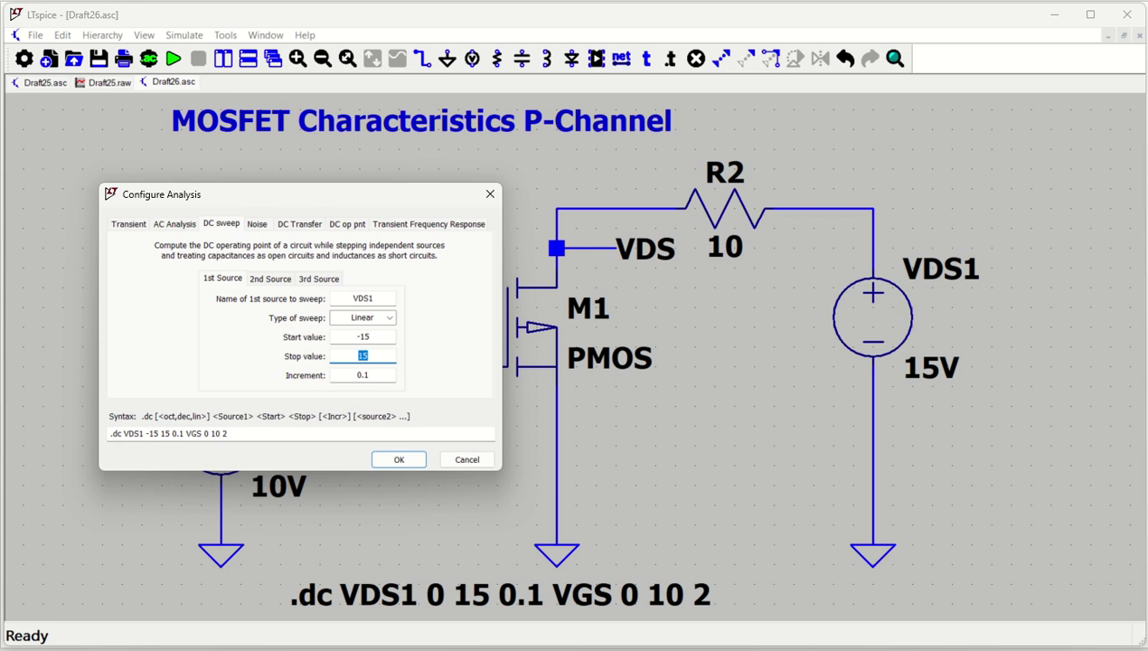
text(0)
key(Tab)
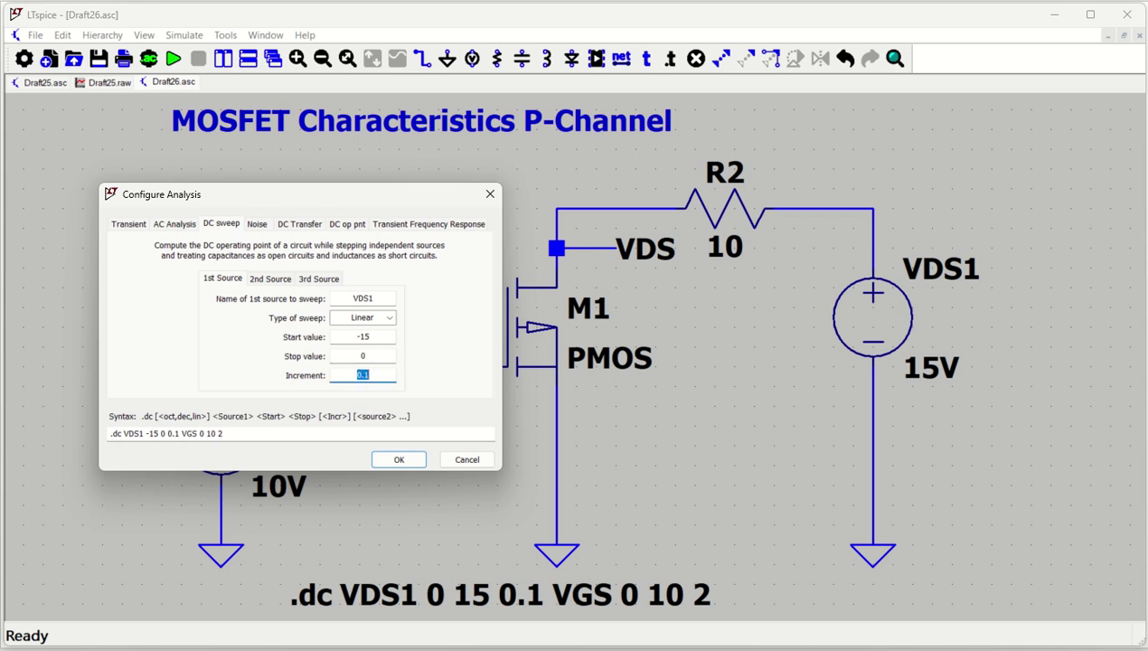
- Set the second DC sweep source, VGS, to start at -10 and stop at 0, and apply the sweep settings
click(267, 280)
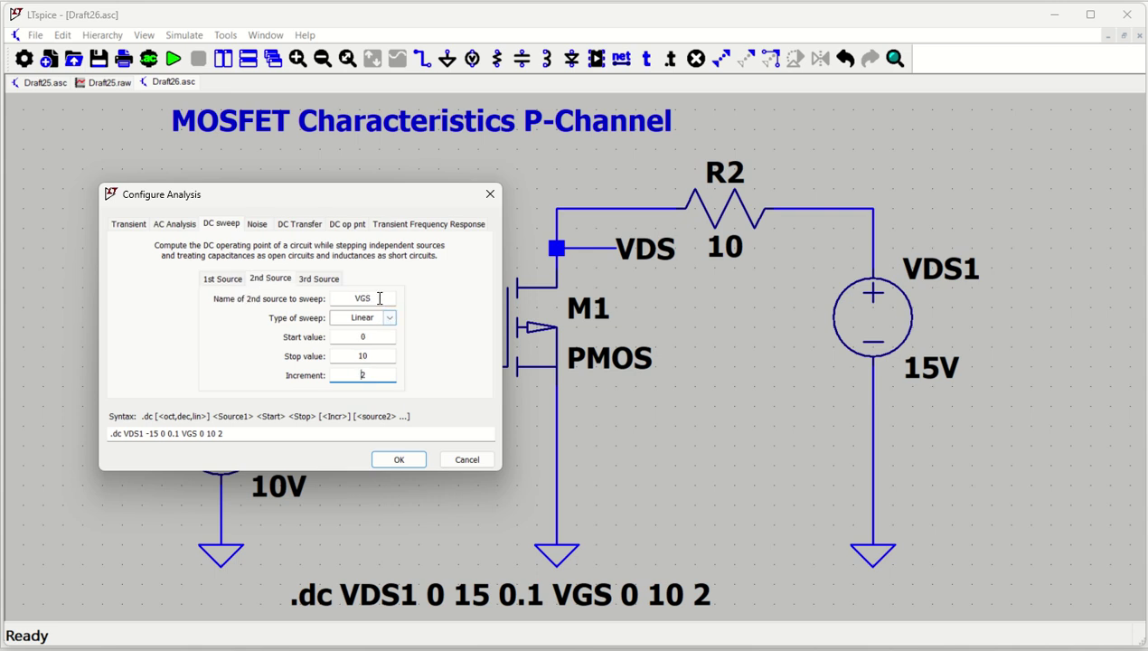
click(365, 336)
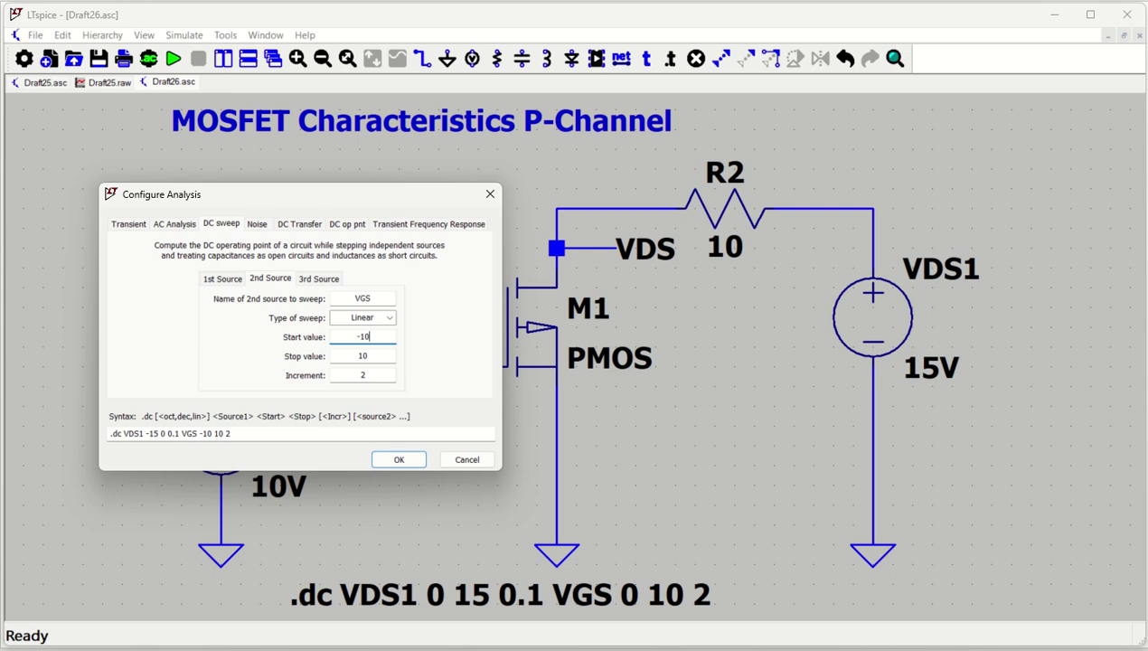
text(-10)
key(Tab)
text(0)
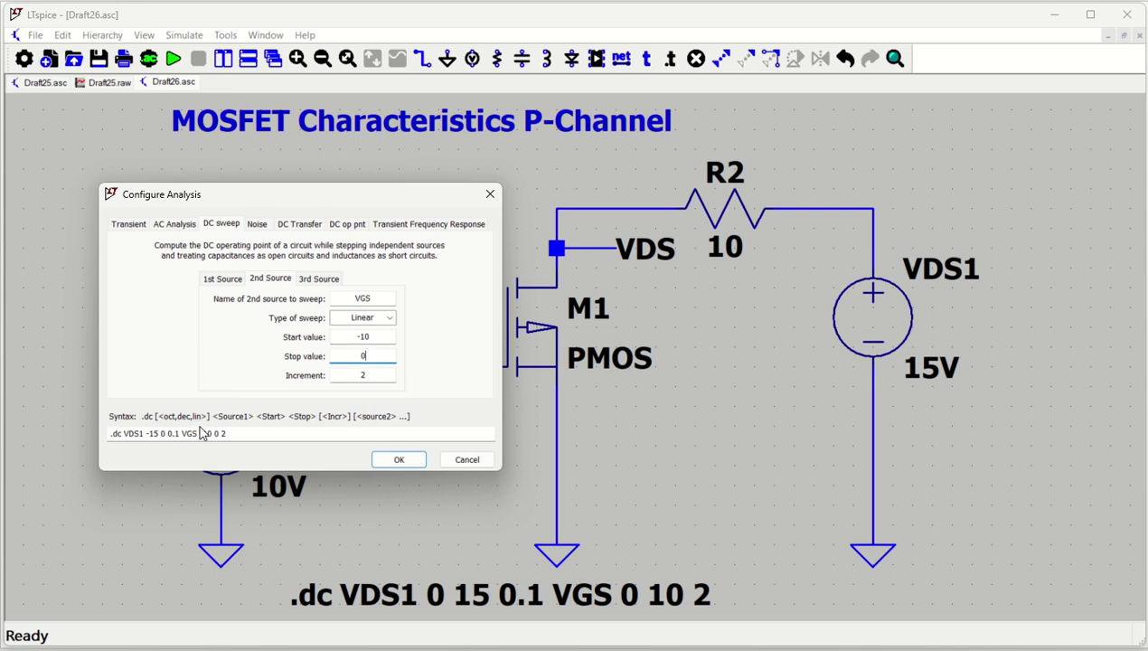
click(399, 462)
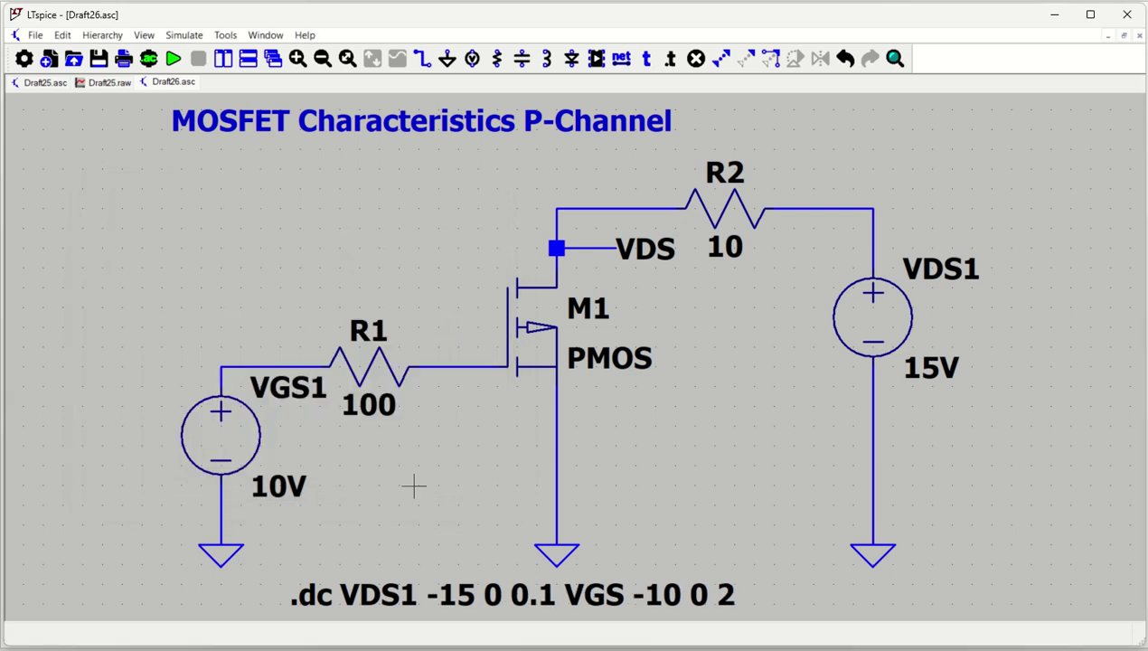
- Set the DC value of source VGS1 to -10V and of source VDS1 to -15V
drag(412, 516, 414, 476)
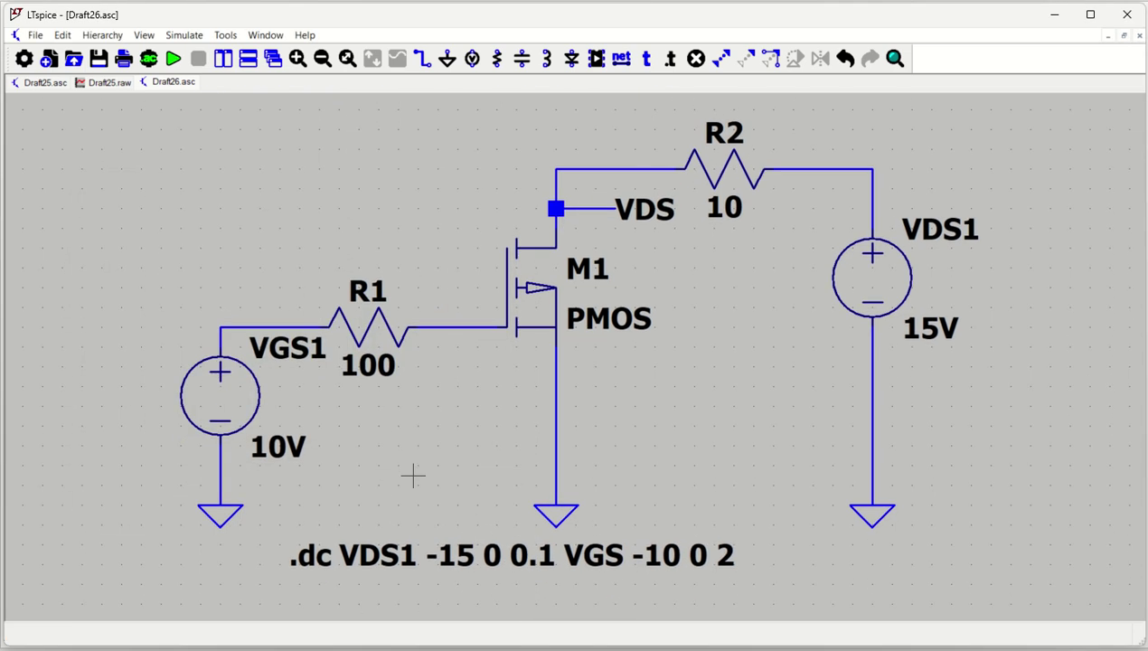
right_click(224, 409)
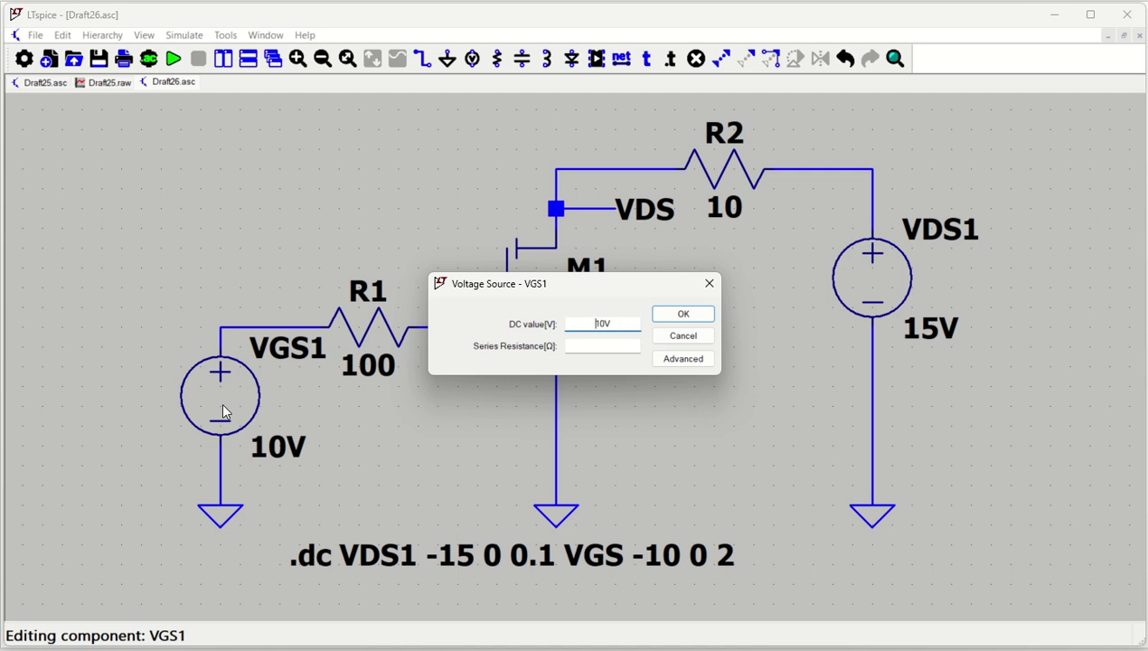
text(-)
key(Return)
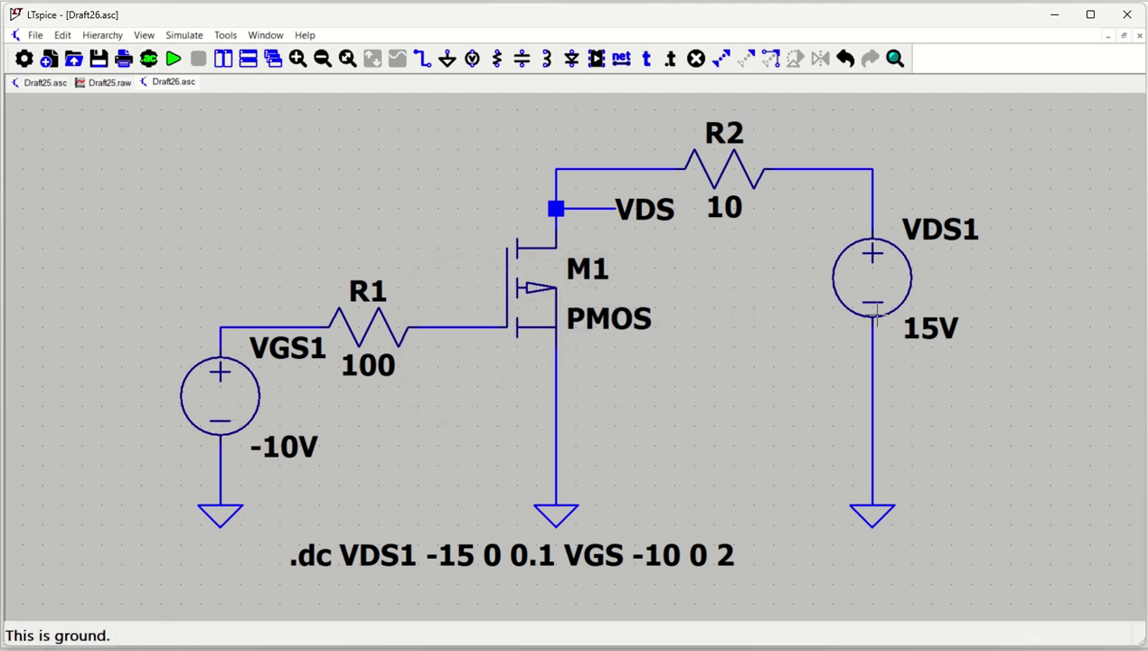
right_click(898, 278)
text(-15V)
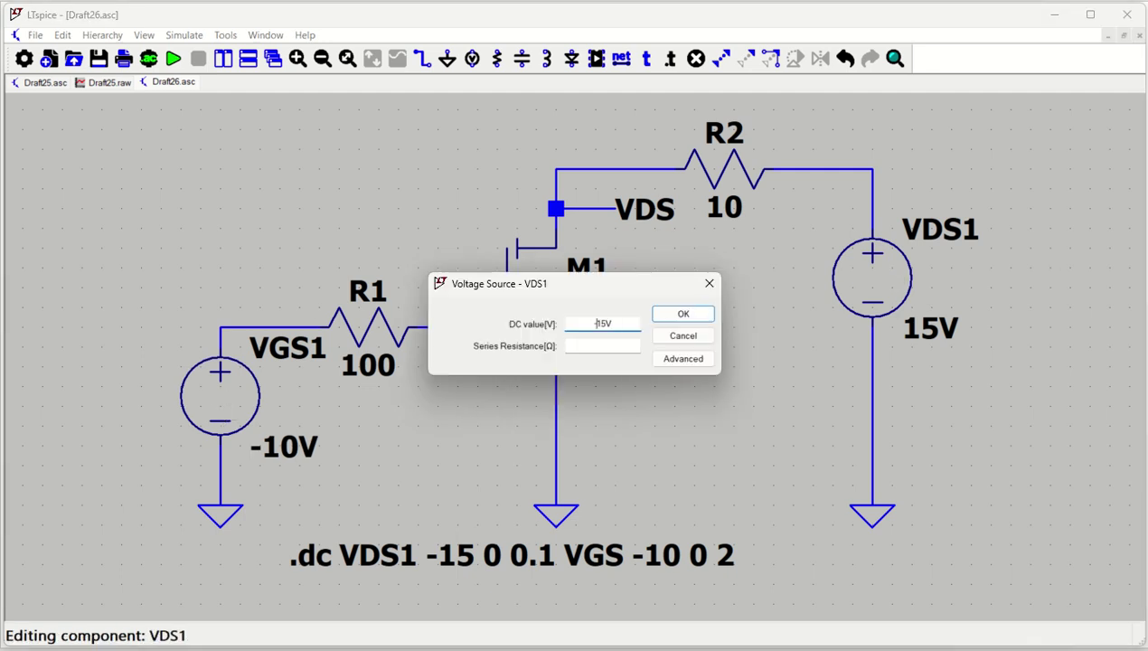
key(Return)
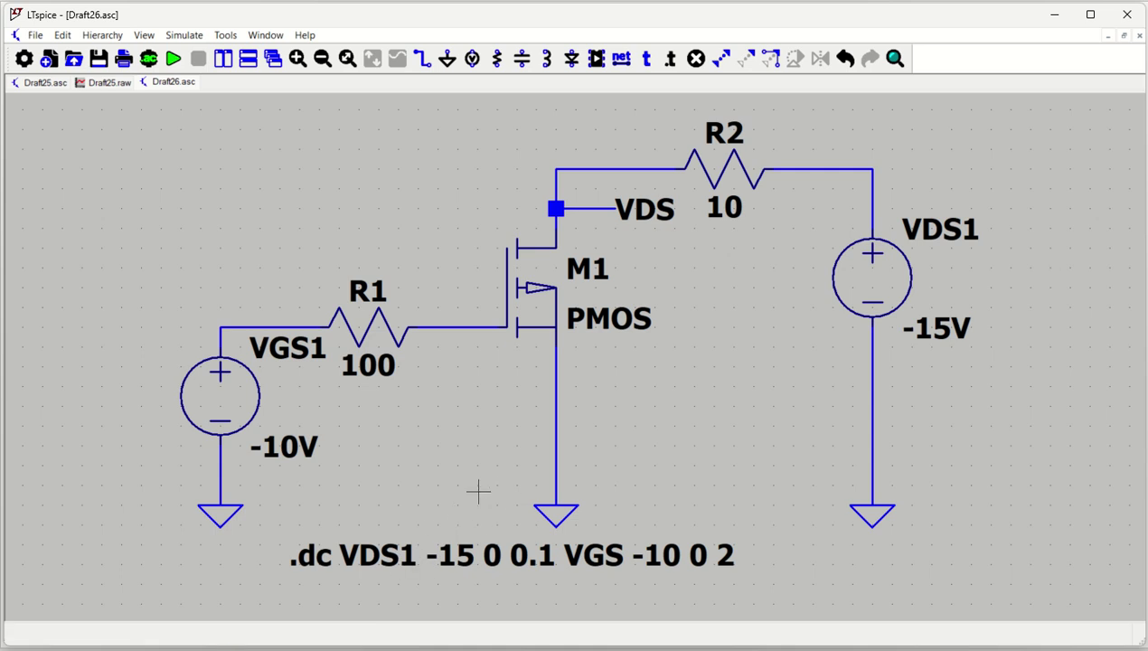
- Try to run the DC sweep simulation of the P-channel circuit
drag(472, 466, 437, 443)
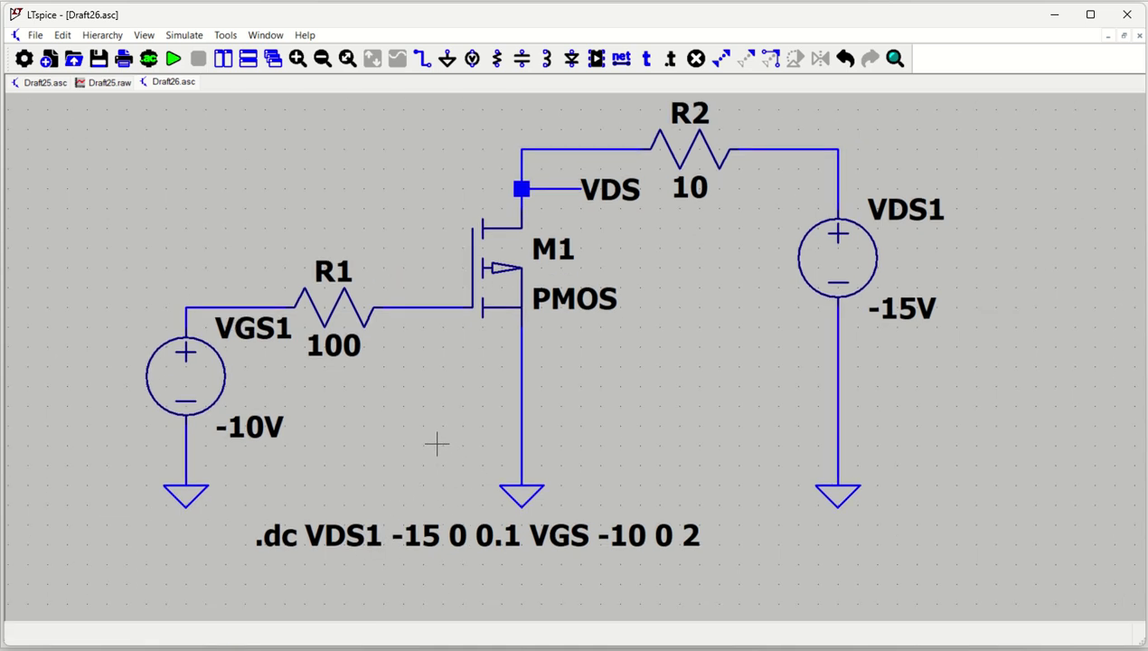
key(space)
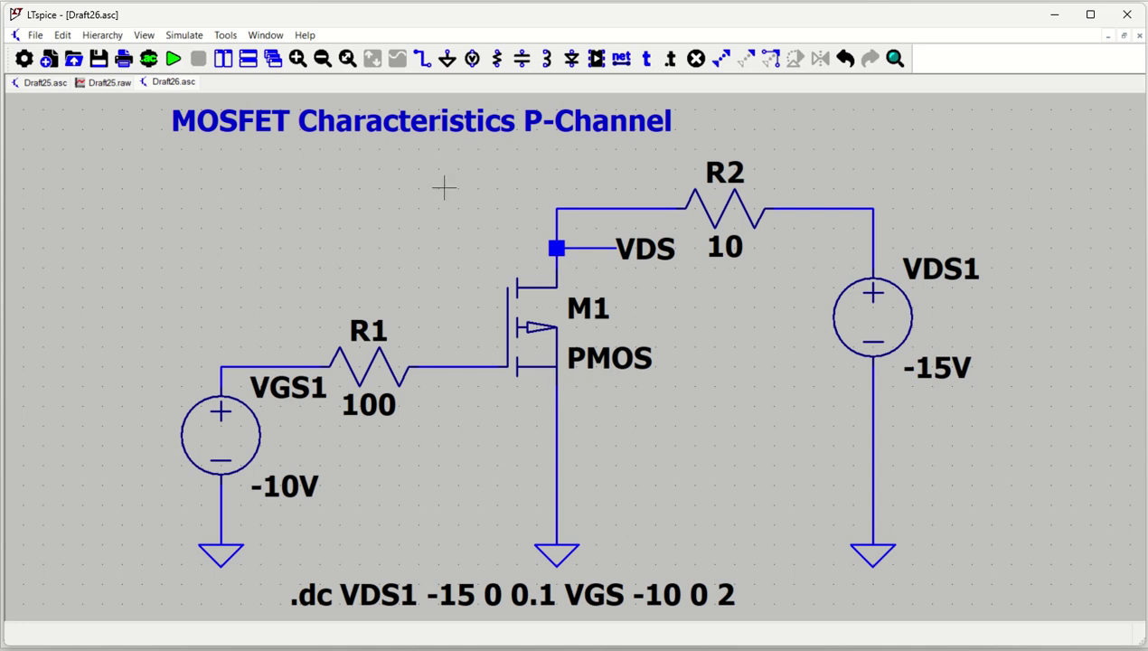
click(173, 58)
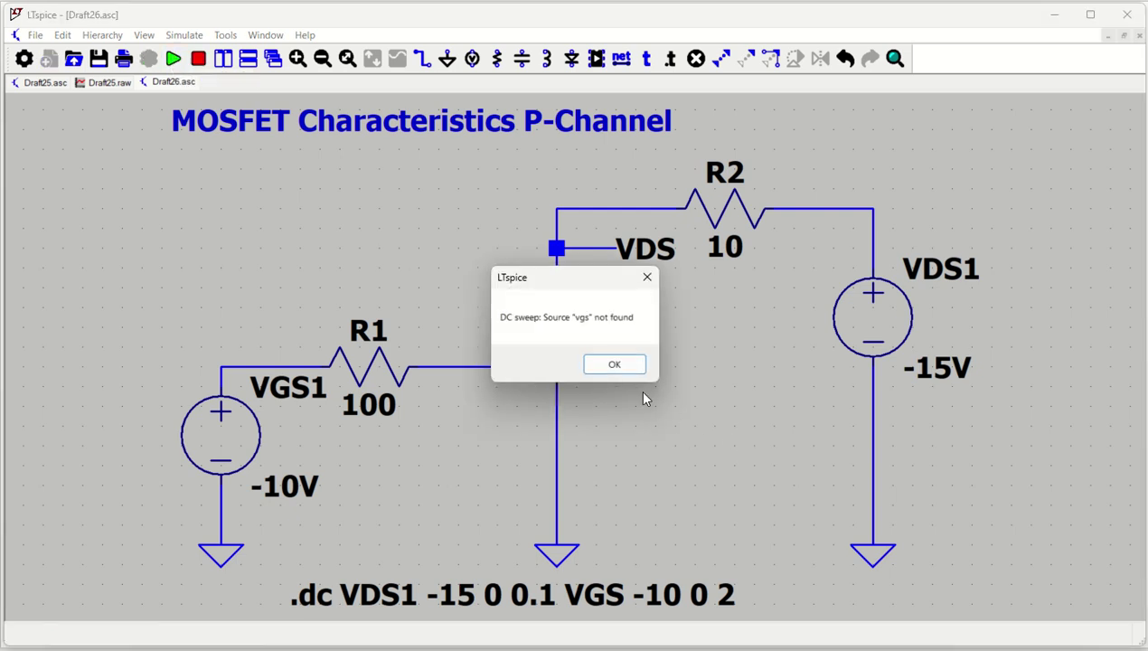
click(615, 364)
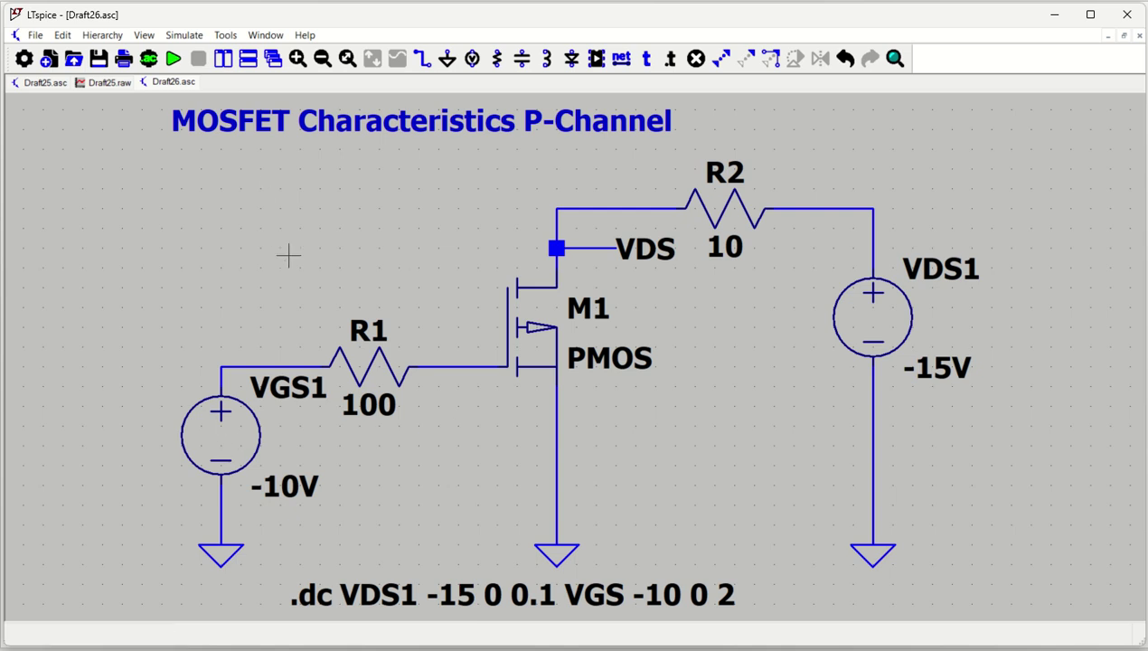
- Change the name of the second DC sweep source to VGS1 and apply the analysis settings
click(150, 58)
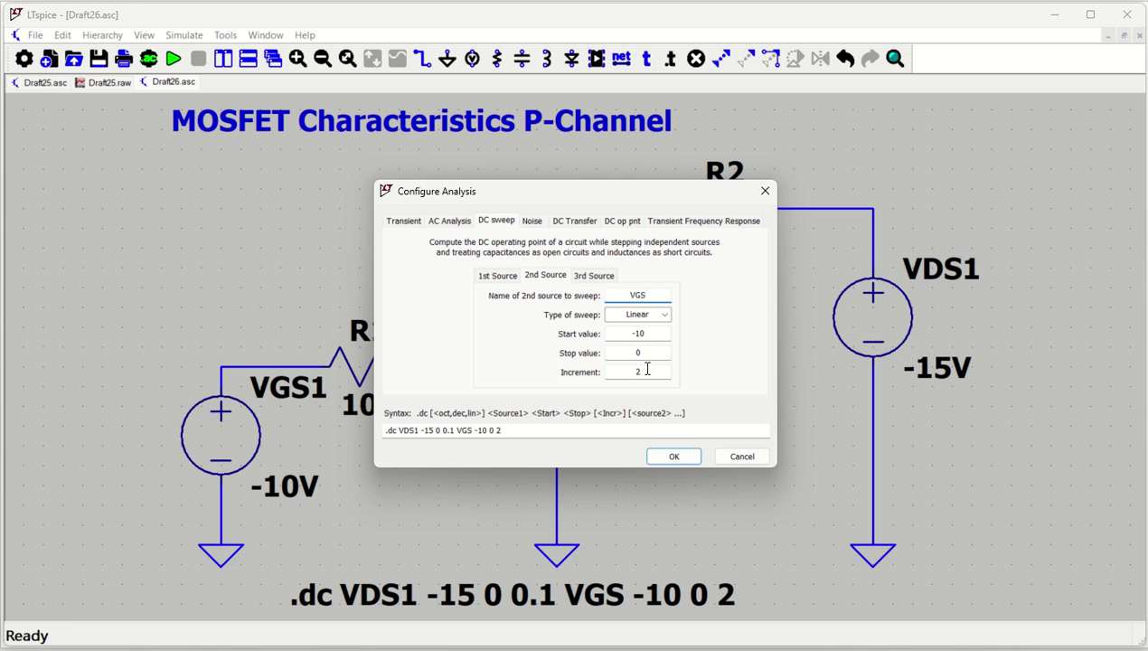
text(1)
click(483, 281)
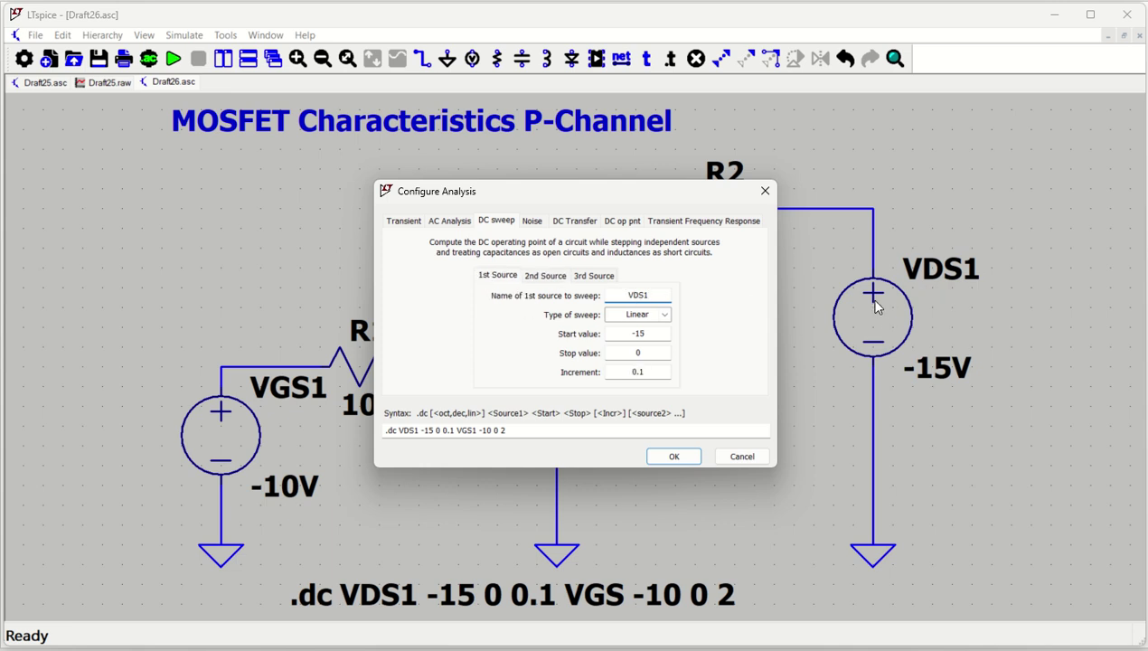
click(671, 457)
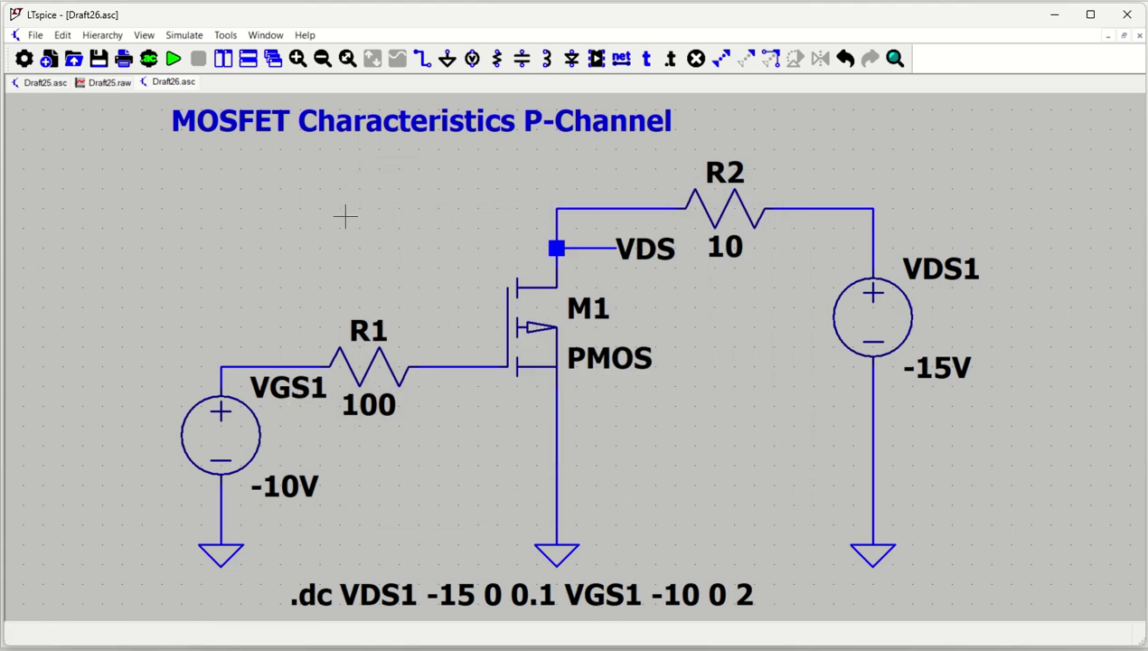
- Run the P-channel DC sweep simulation and plot the current through R2
click(174, 60)
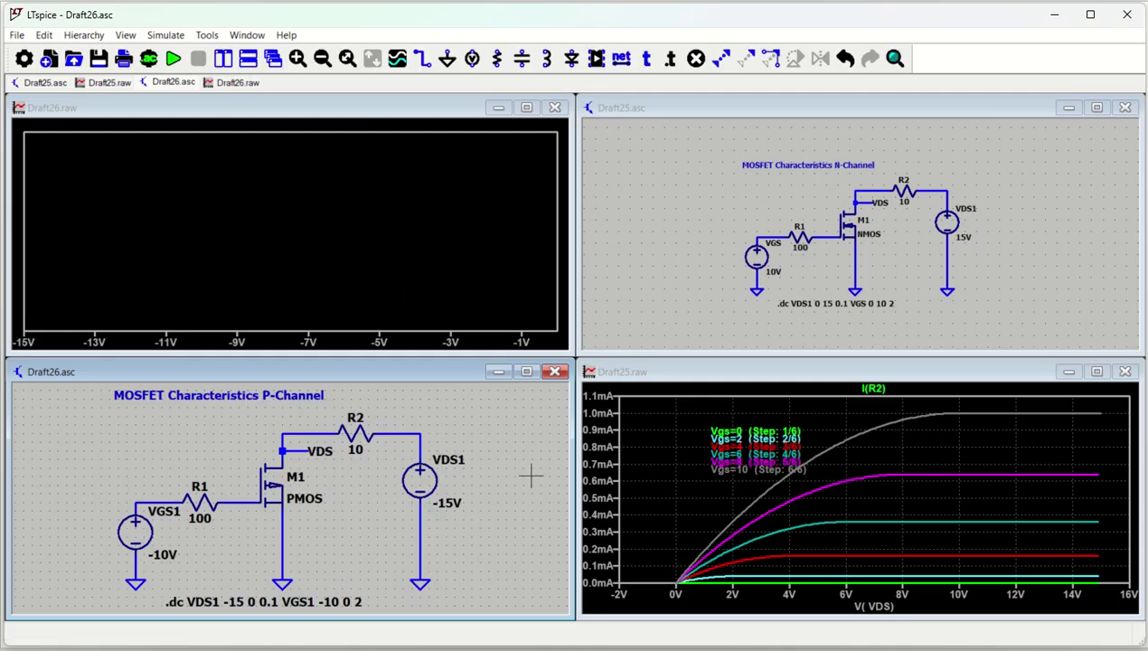
click(211, 222)
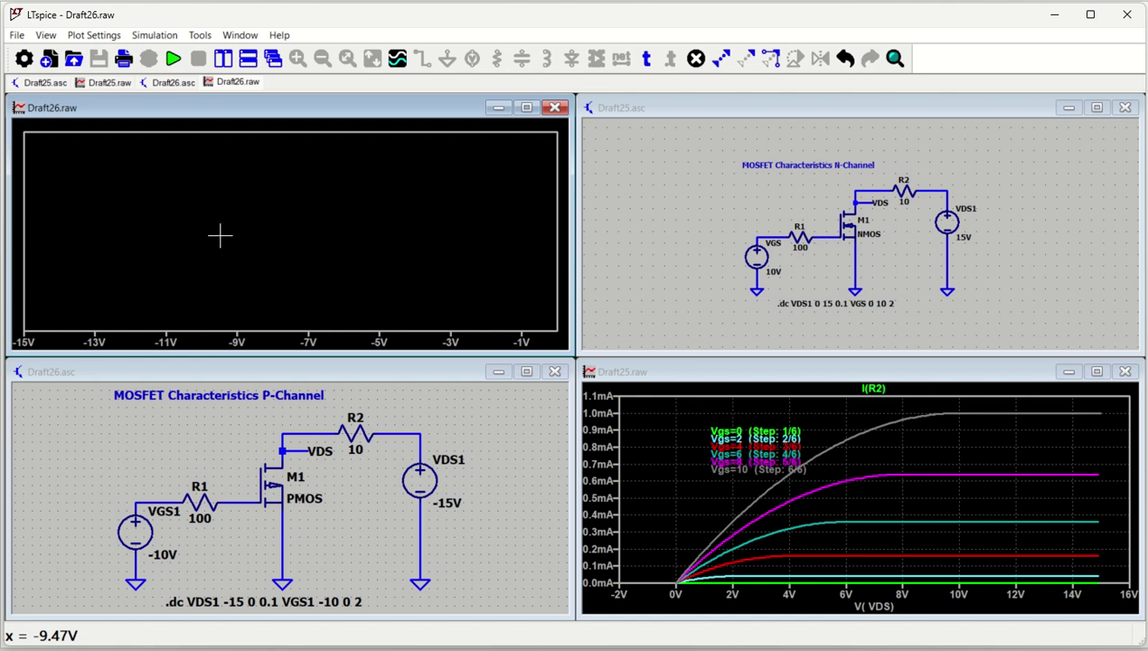
click(358, 441)
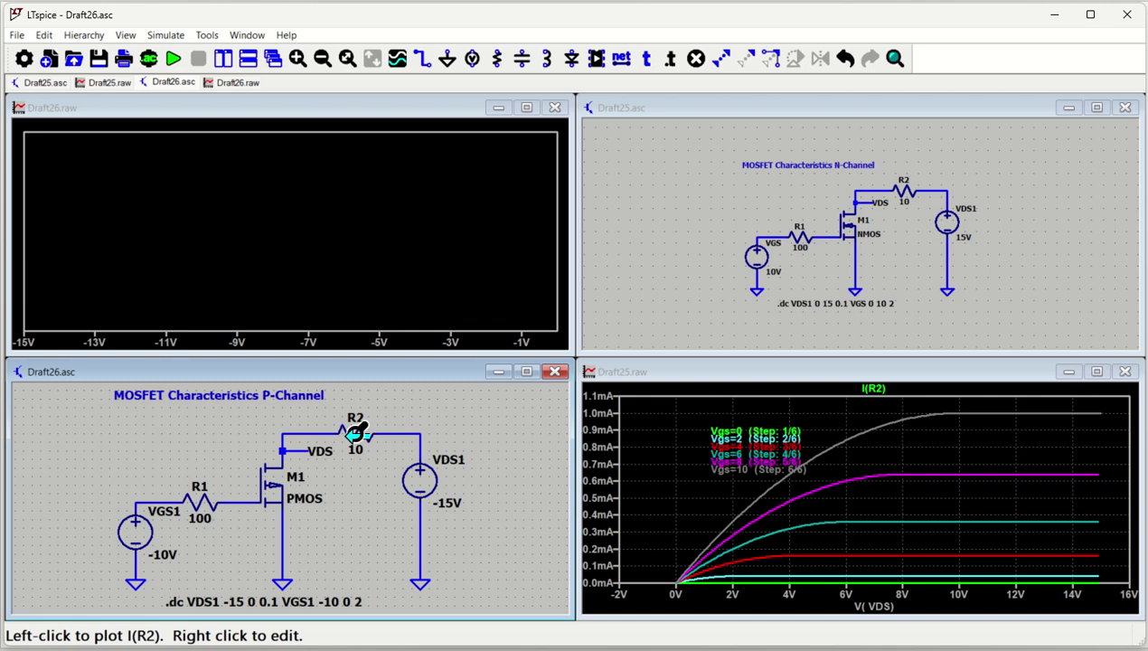
click(357, 434)
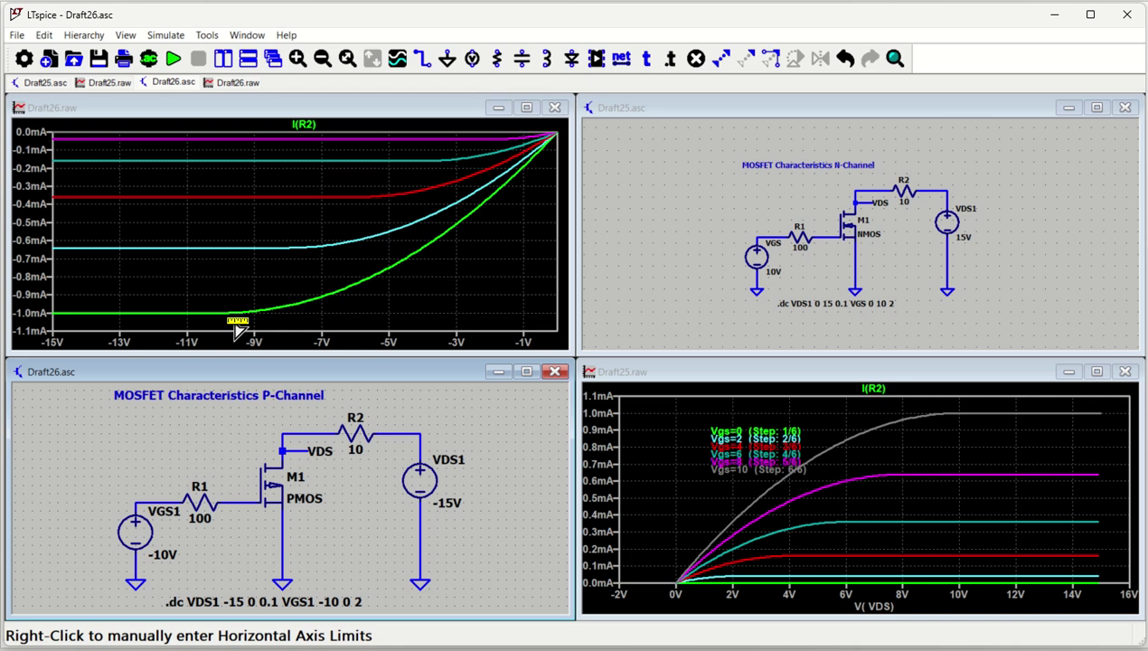
- Set the quantity plotted on the P-channel graph's horizontal axis to V(VDS)
right_click(242, 330)
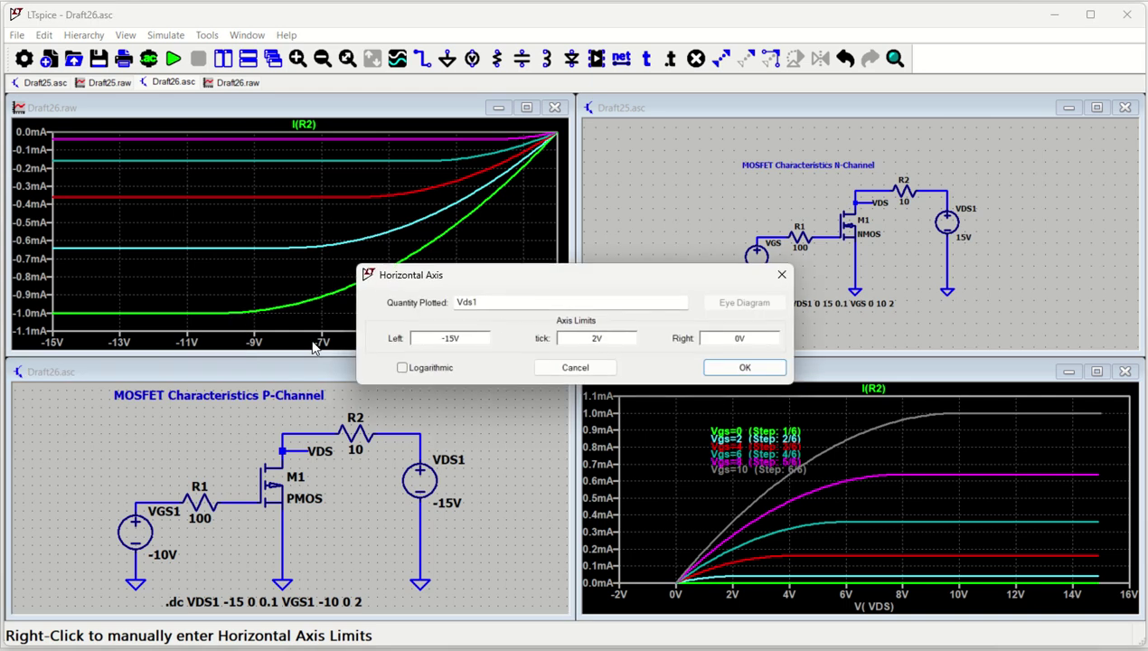
click(497, 305)
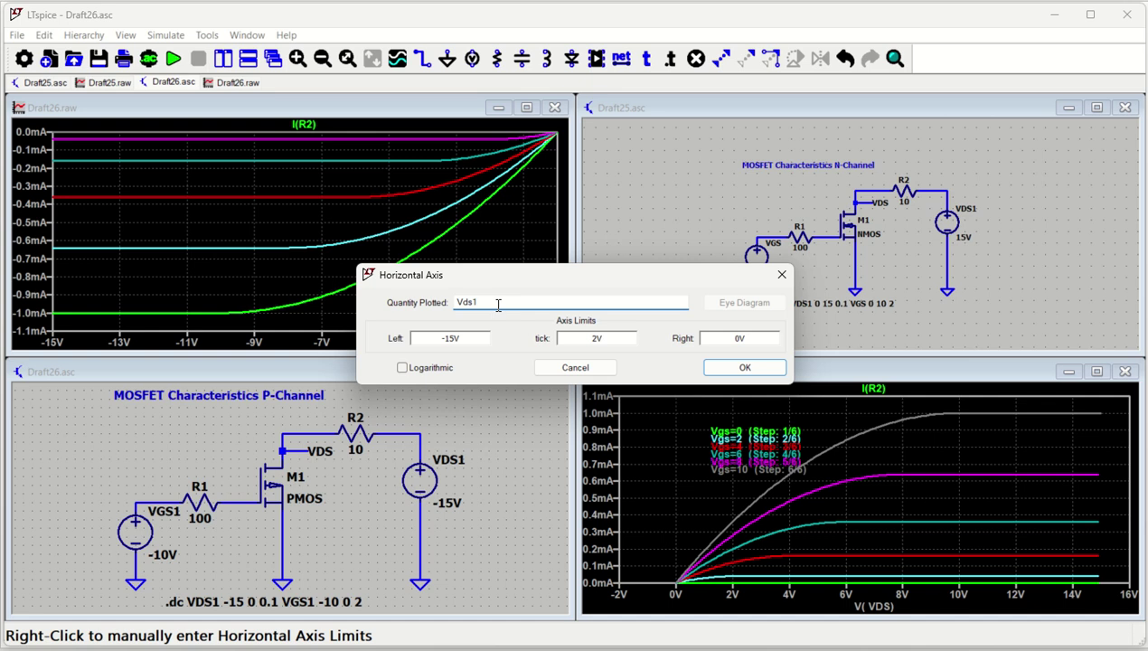
key(BackSpace)
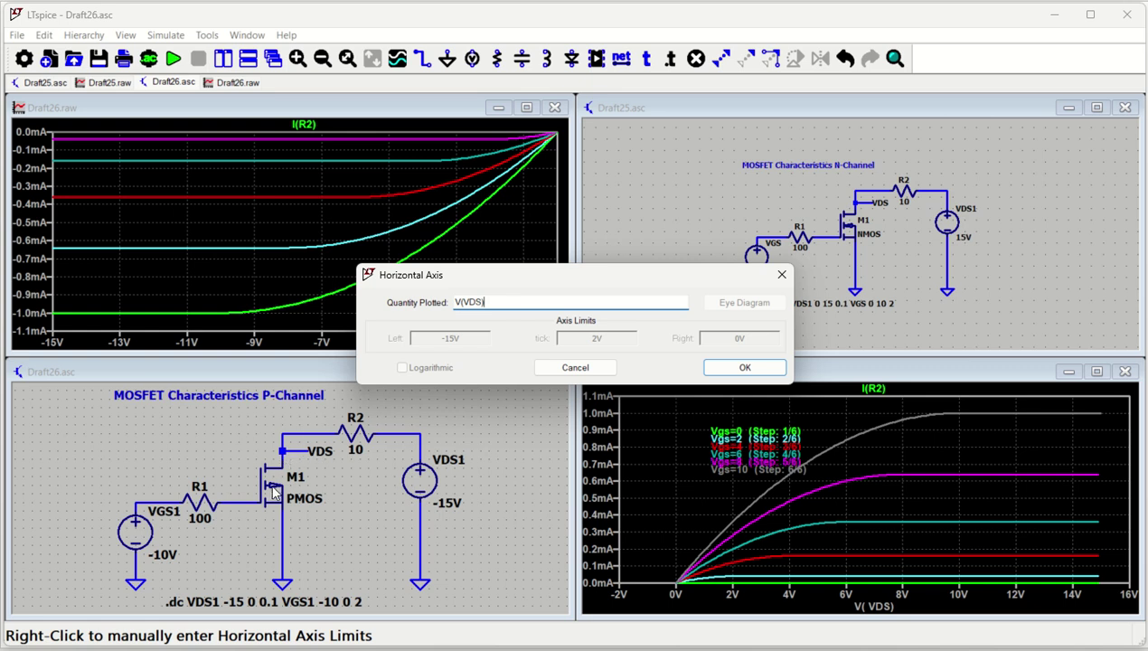
click(741, 368)
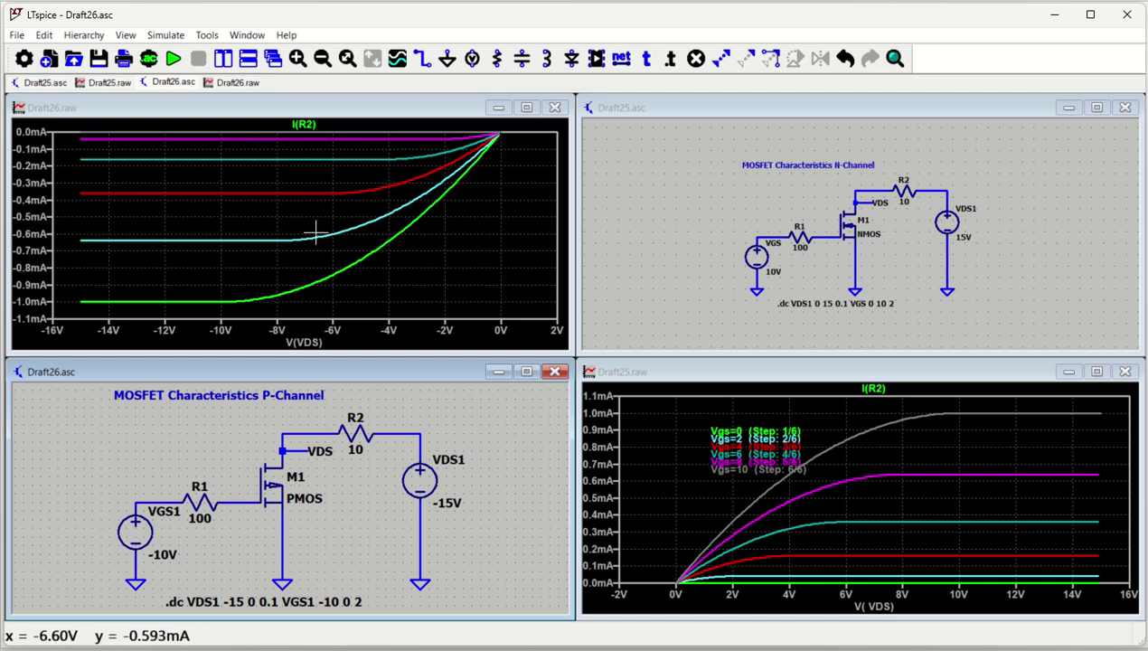
- Annotate the P-channel plot with its sweep steps, placing the labels beside the lower part of the curves near V(VDS) = -2V
click(733, 208)
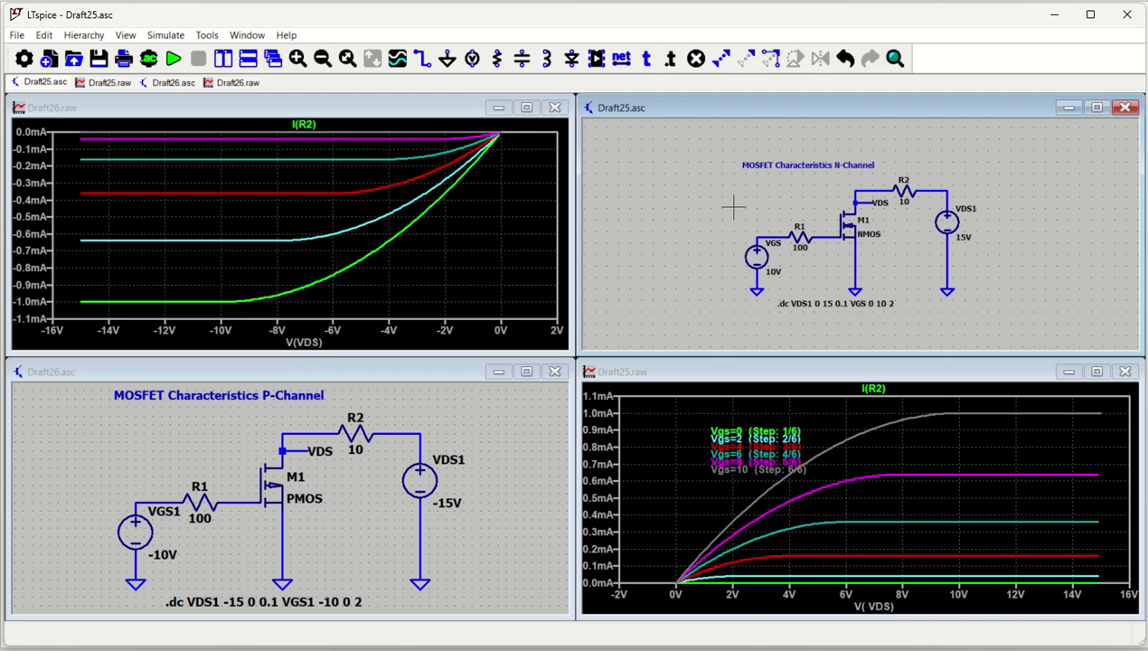
key(space)
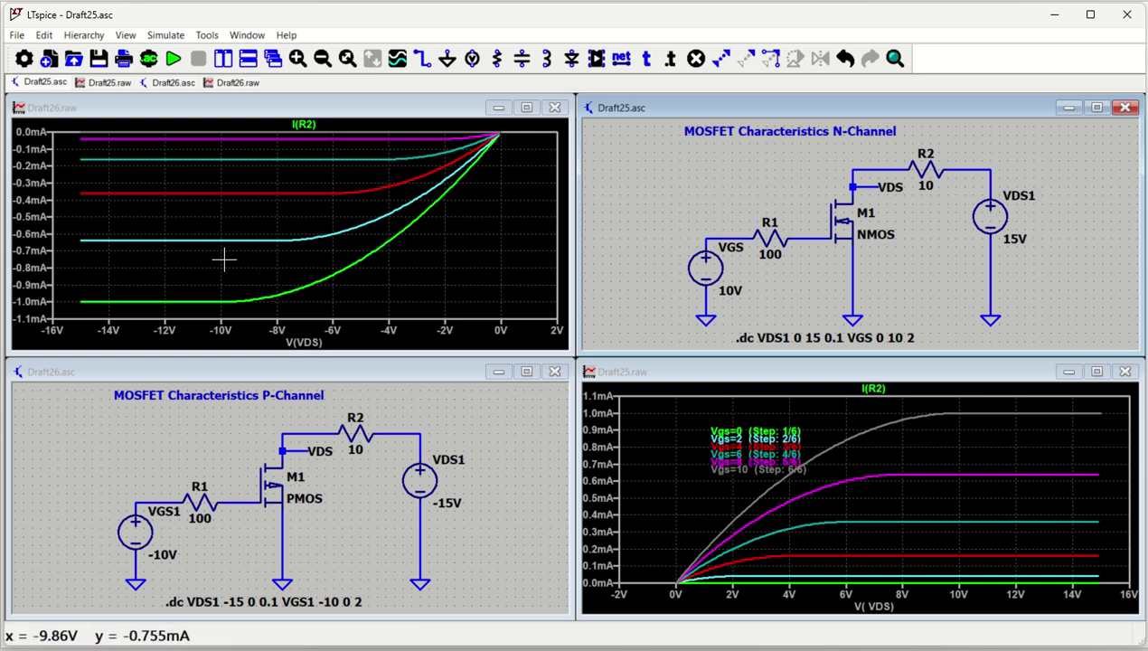
click(440, 245)
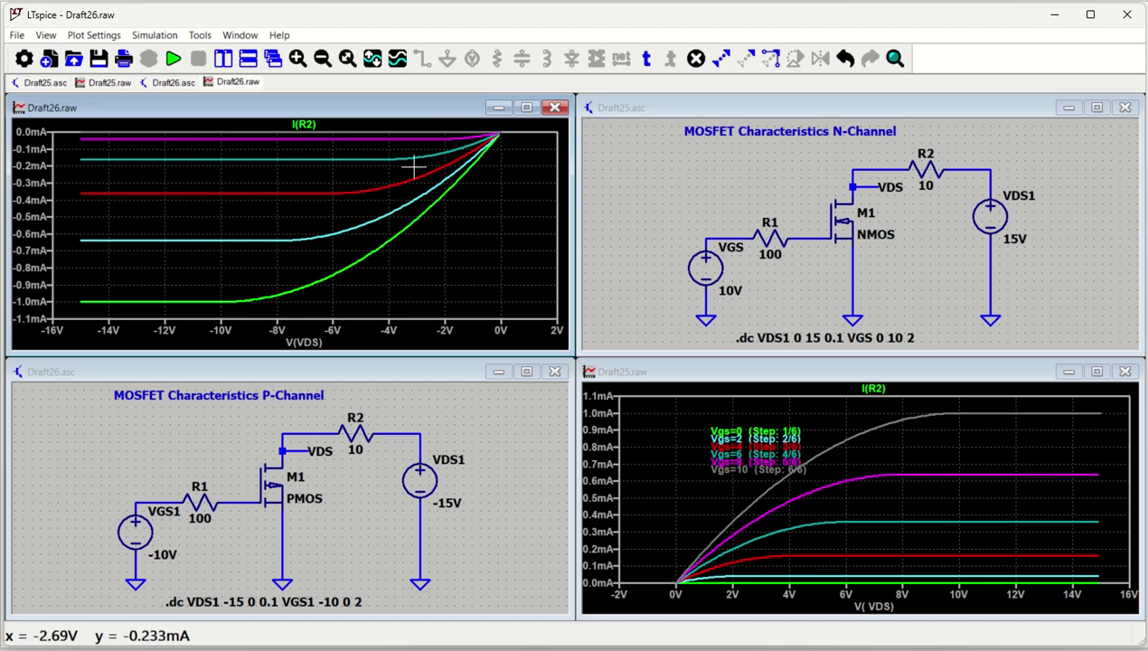
right_click(456, 232)
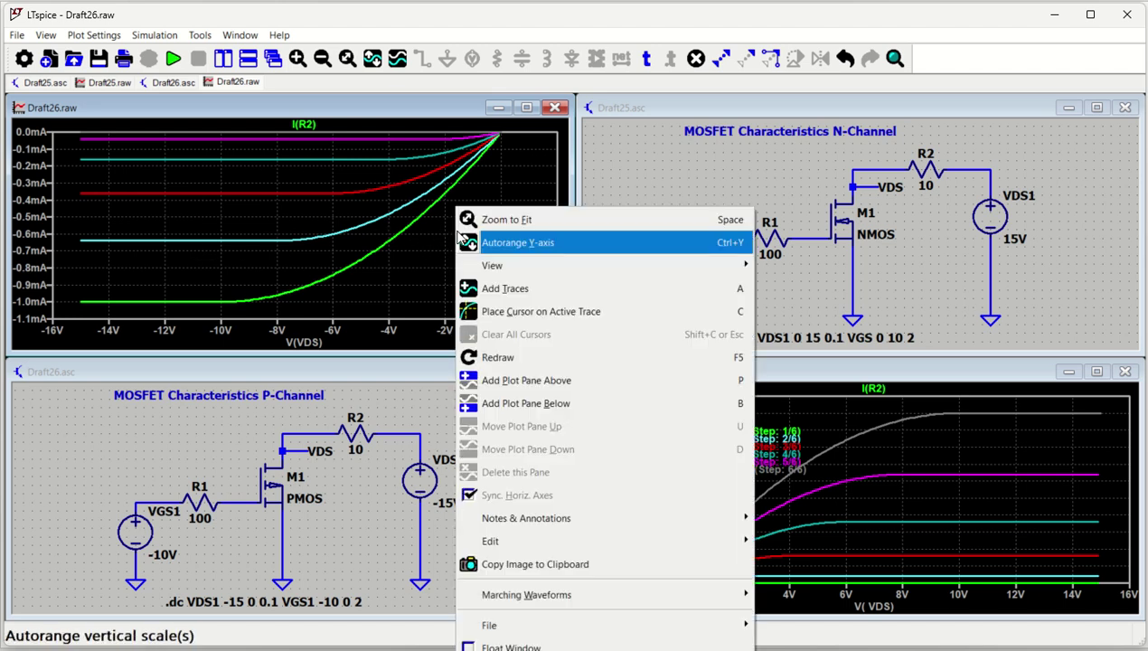
mouse_move(548, 528)
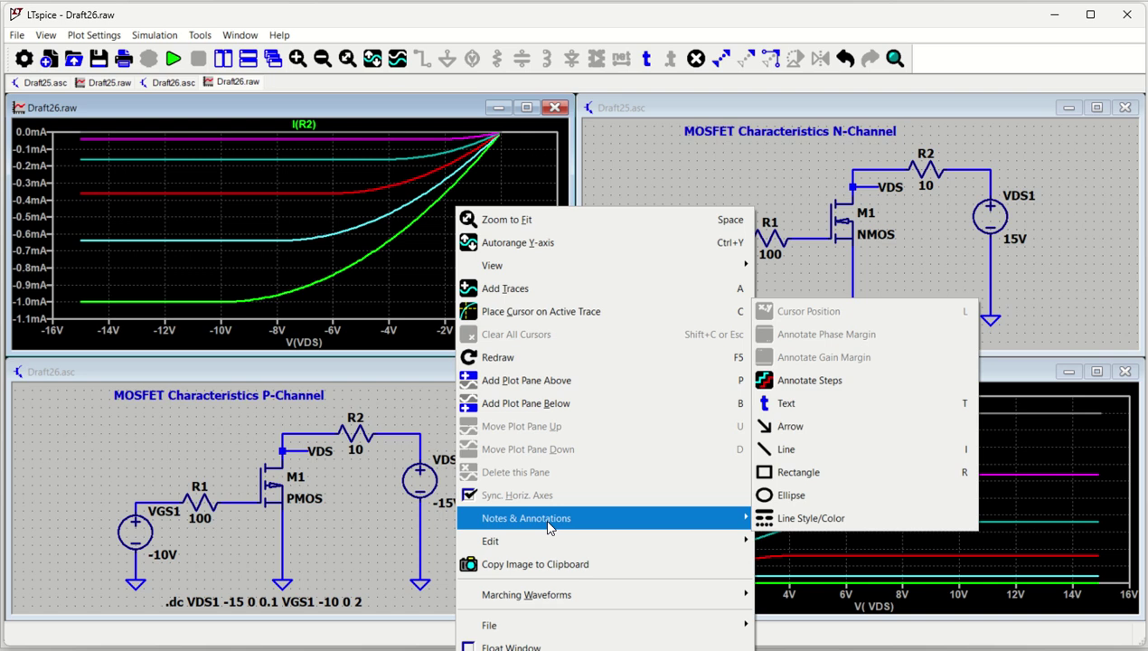
click(807, 381)
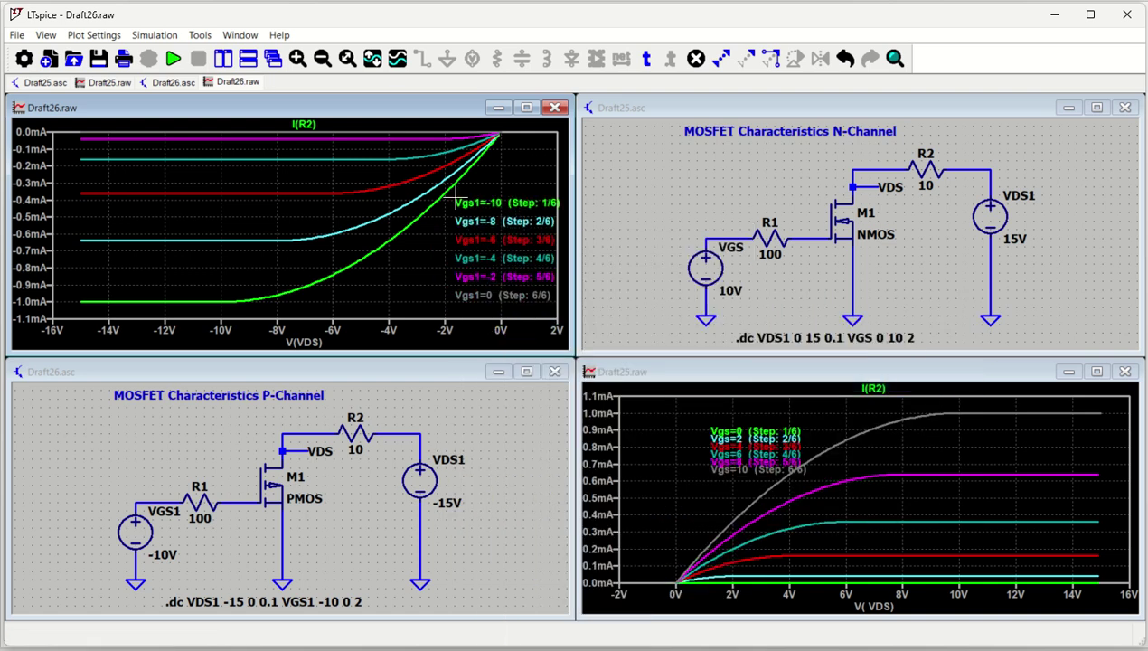
click(445, 200)
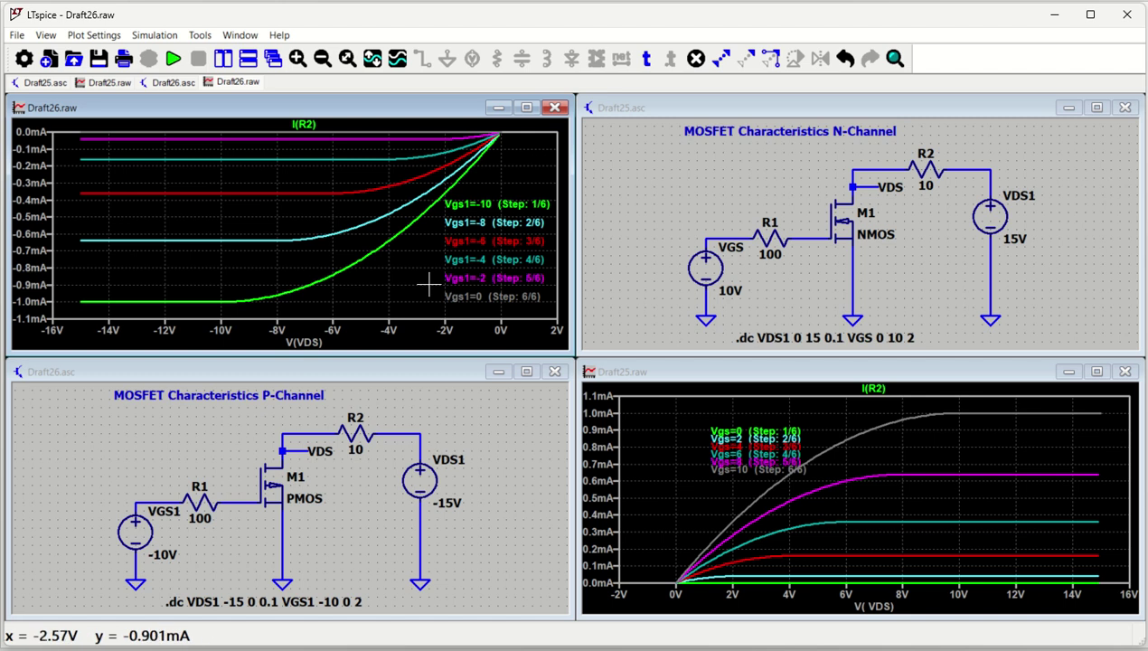